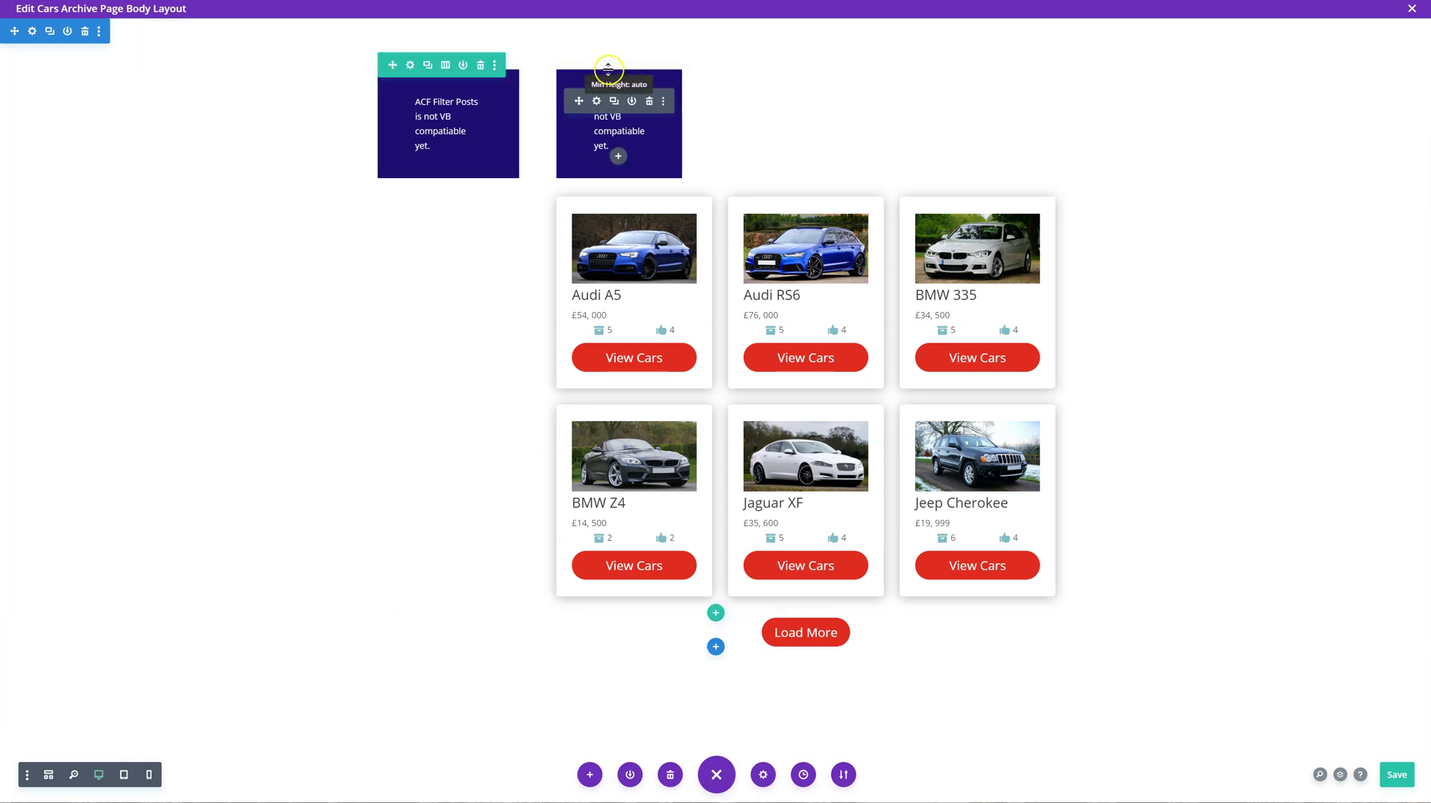
# Switch the Cars Archive Page body layout to wireframe view.
pyautogui.click(48, 775)
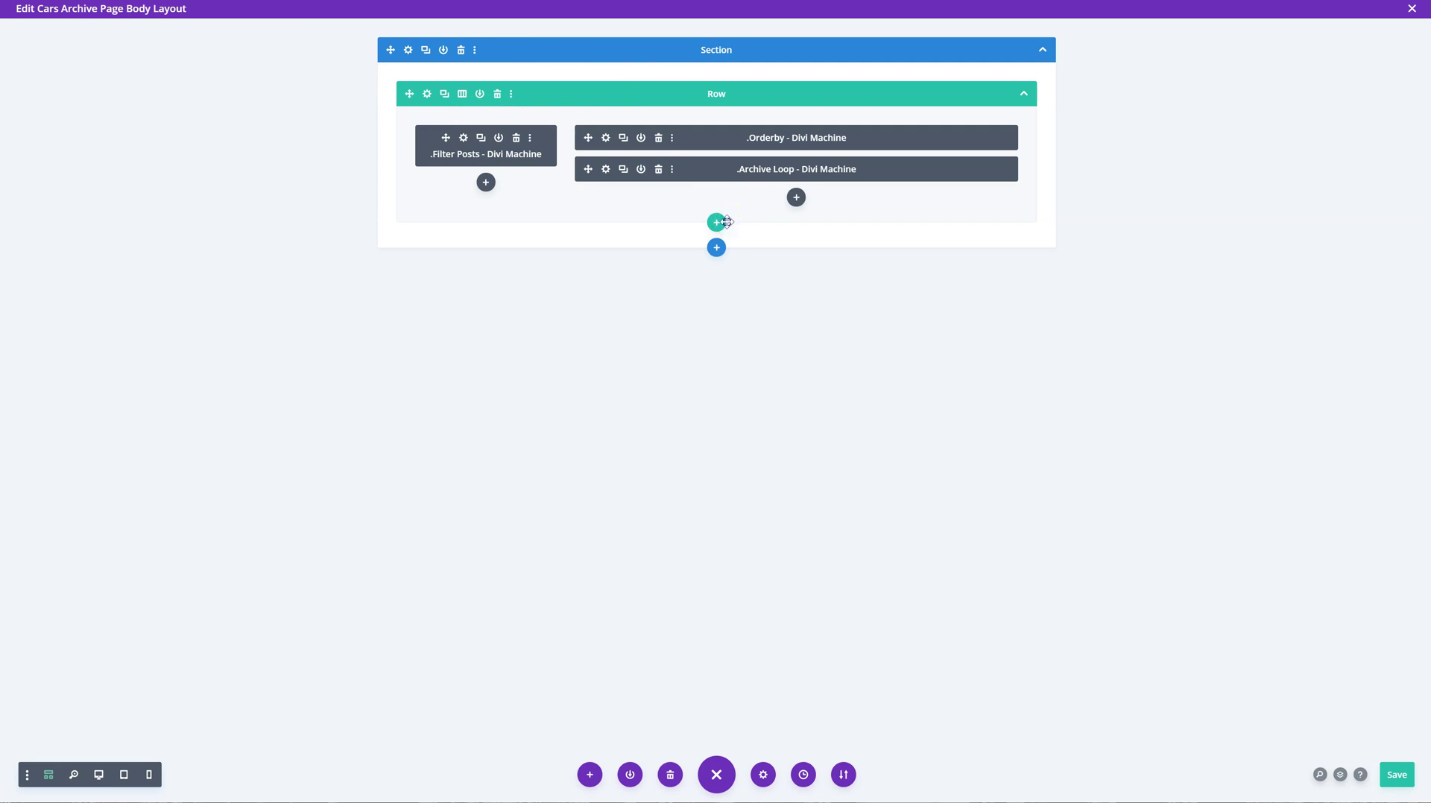
# Add a one-column row holding a Category Loop module and move it above the filters row.
pyautogui.click(717, 225)
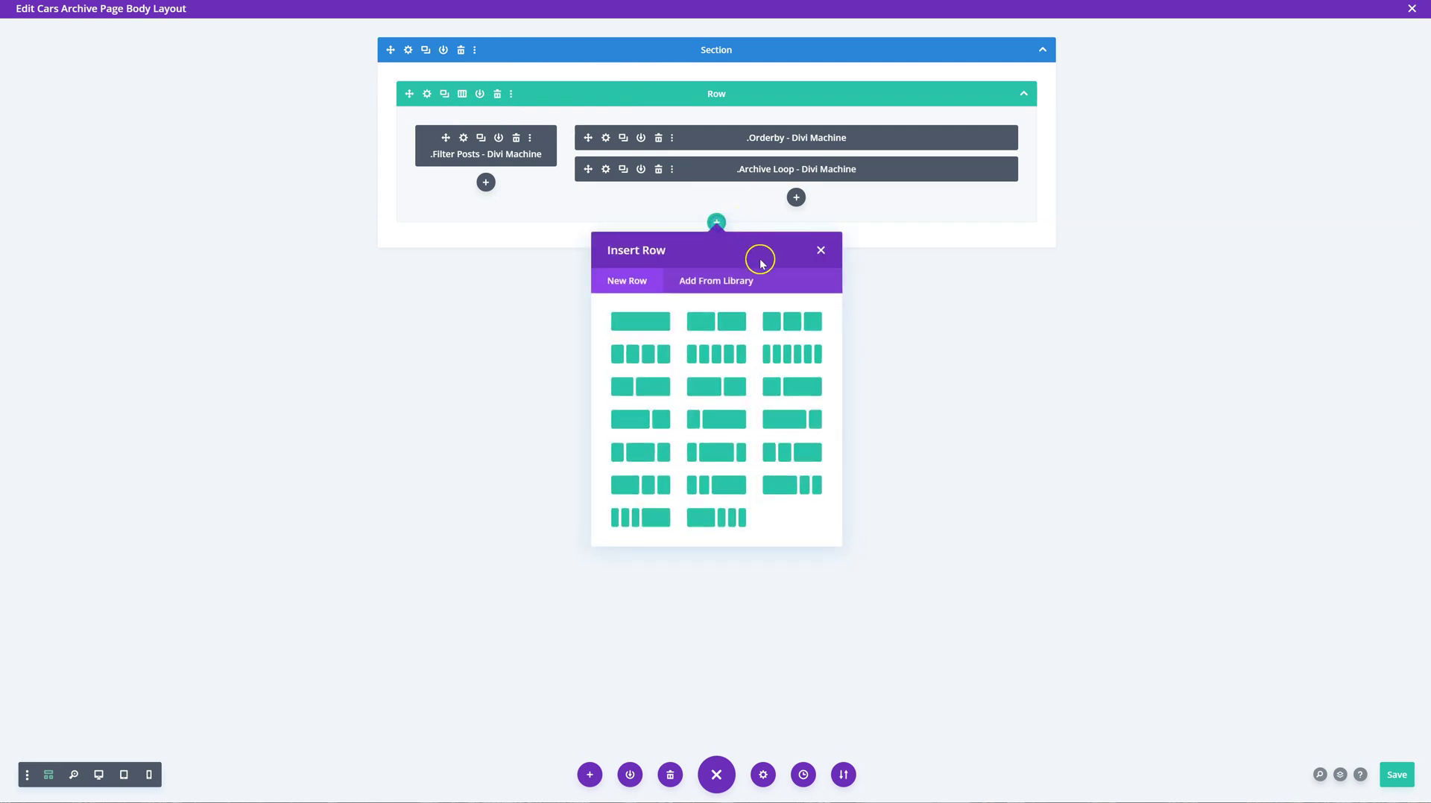
pyautogui.click(646, 326)
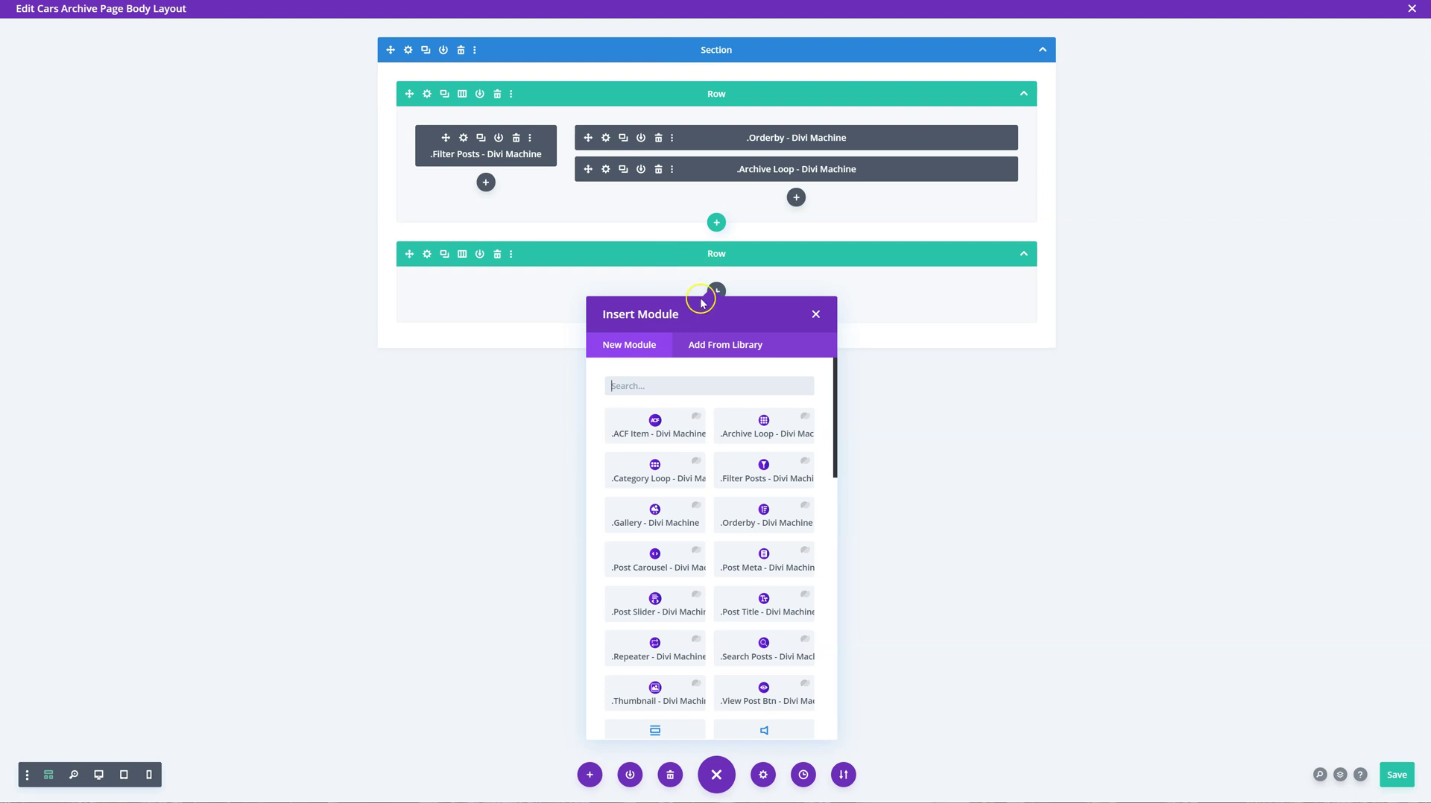
pyautogui.click(645, 478)
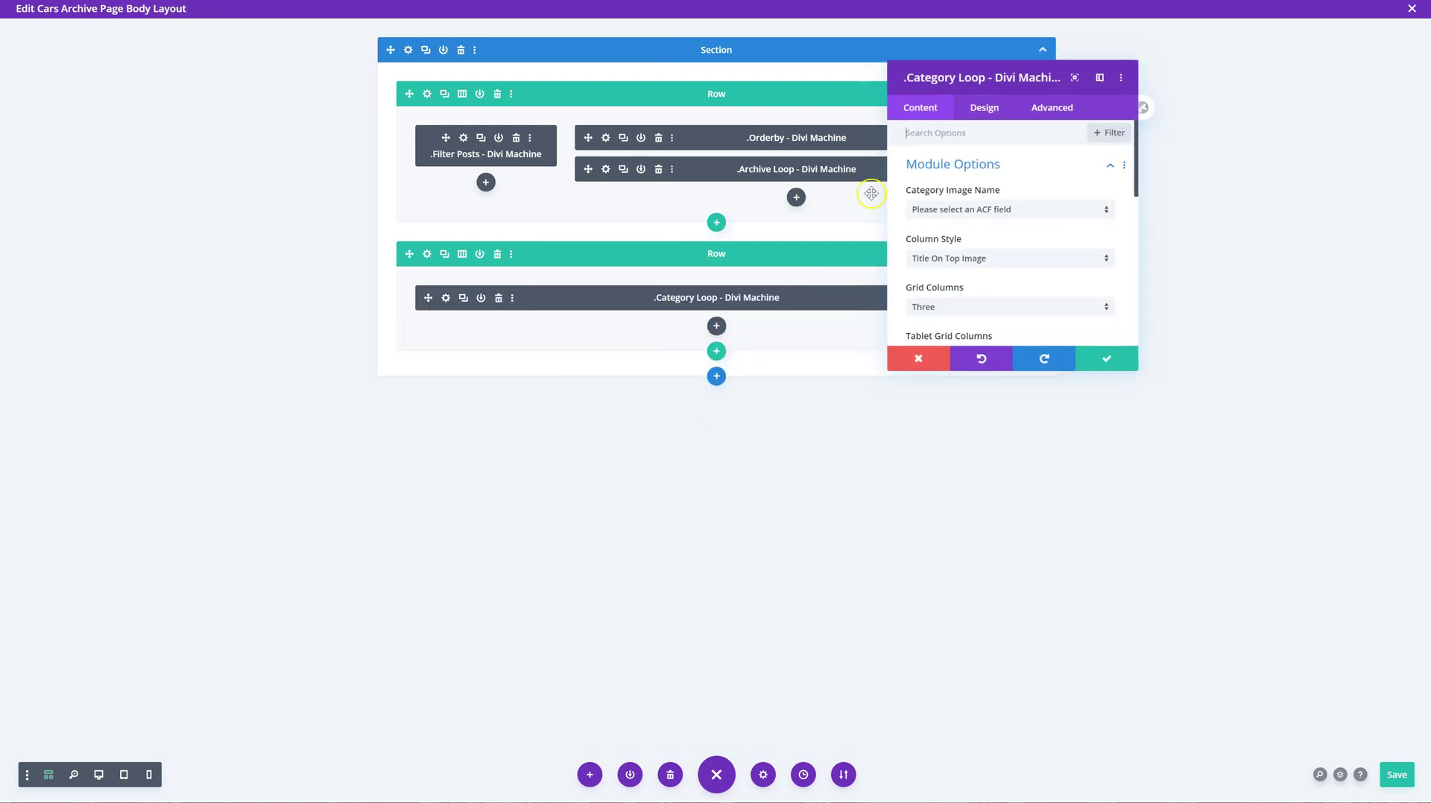
pyautogui.click(1079, 362)
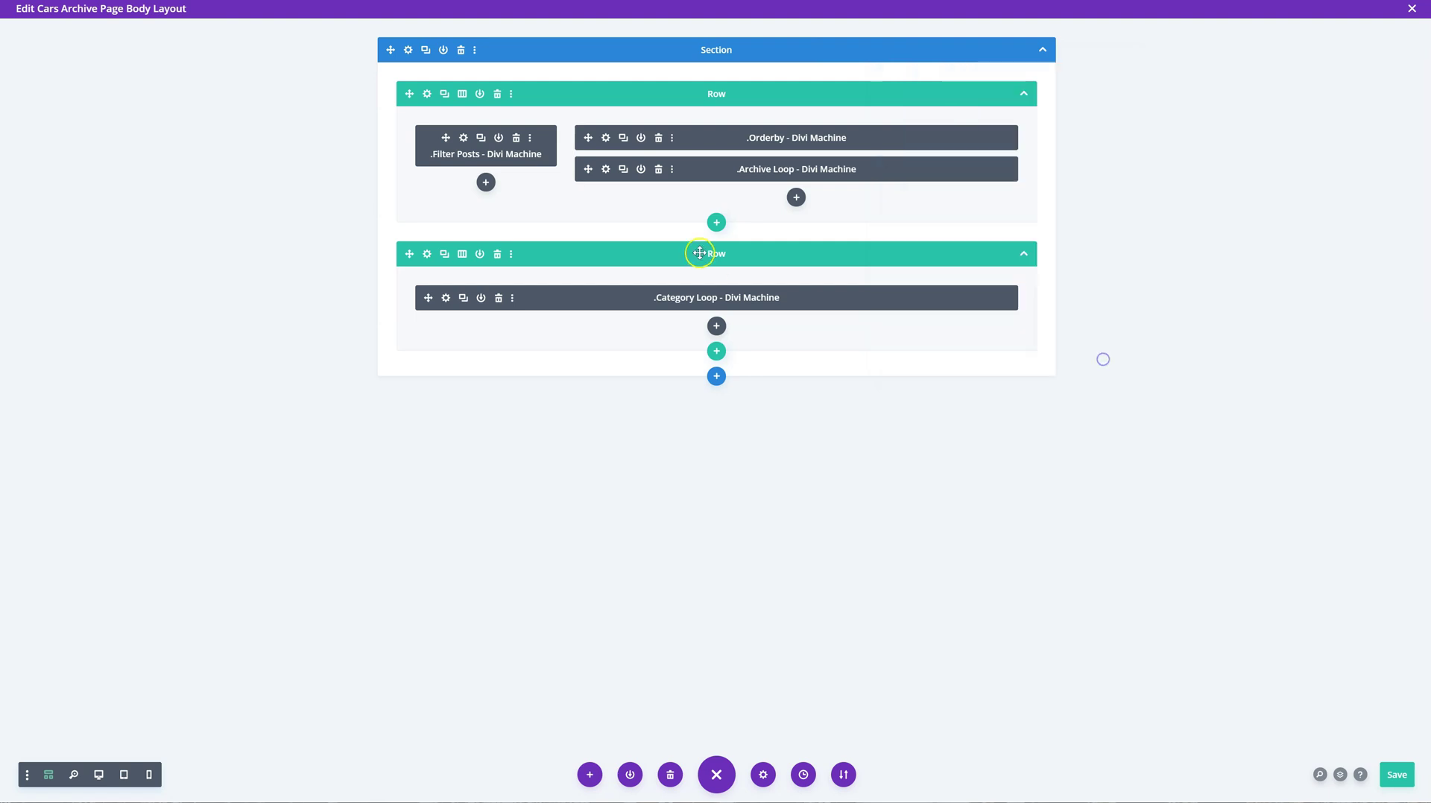
pyautogui.moveTo(696, 251); pyautogui.dragTo(691, 93)
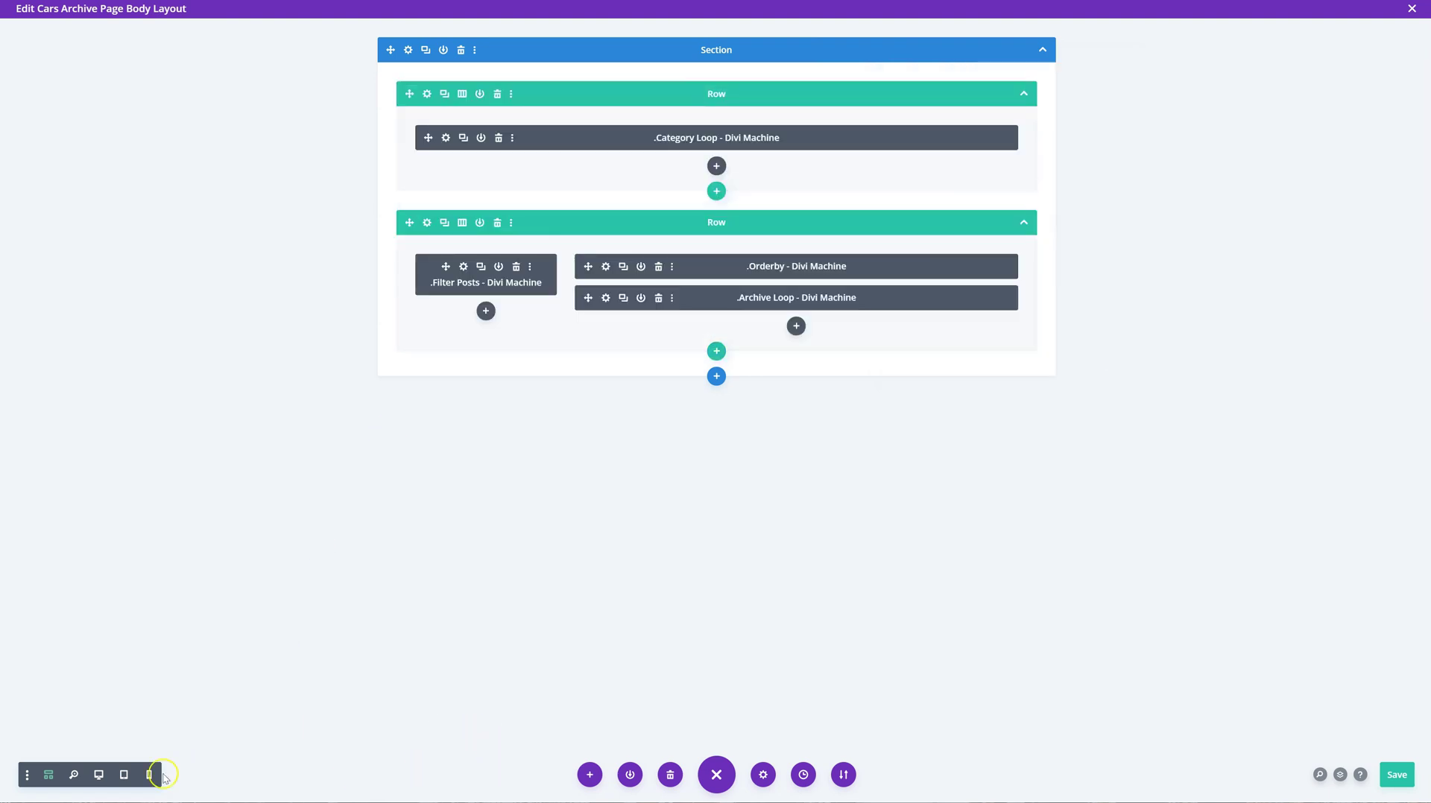
pyautogui.click(99, 775)
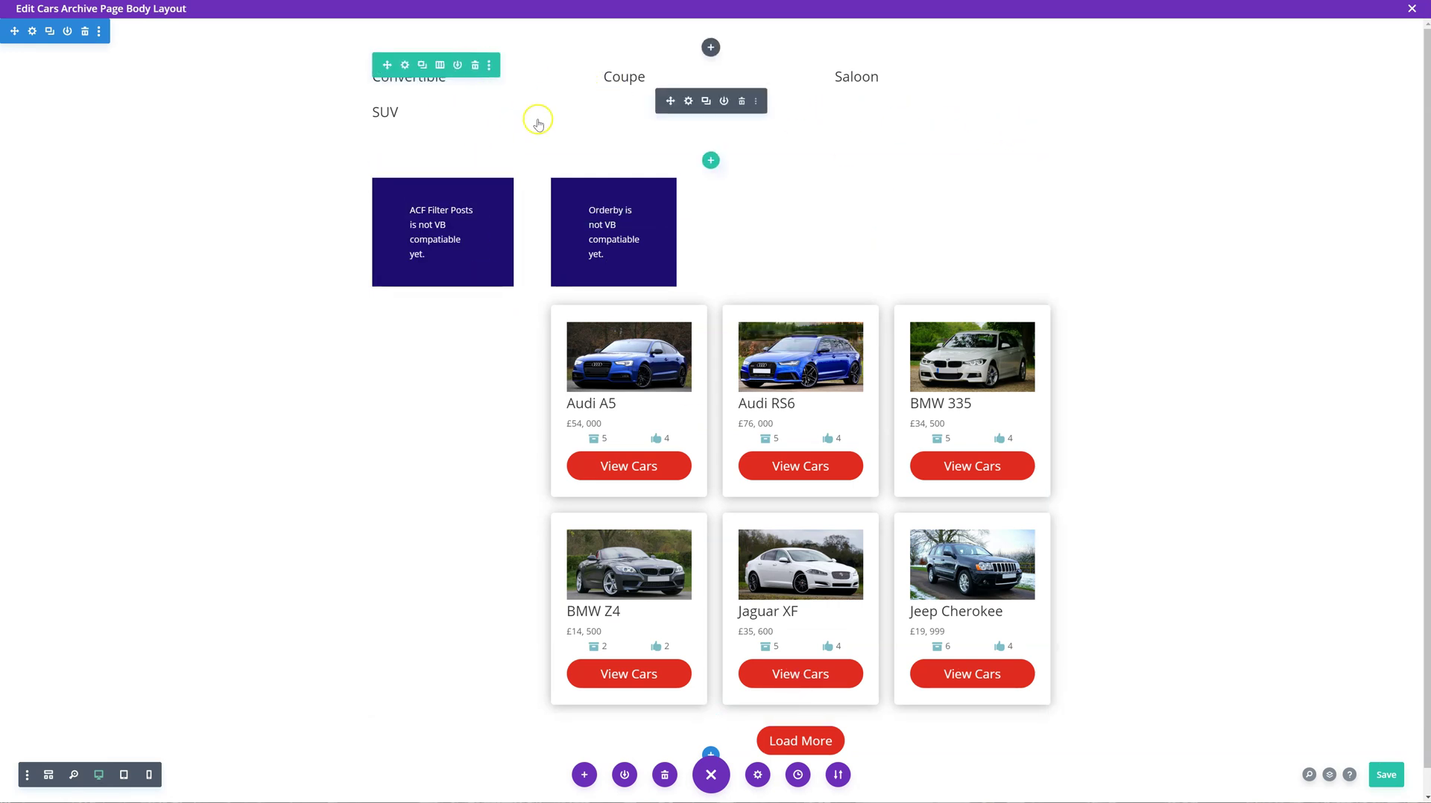
# Check the six Cars categories in the admin, then return to the Category Loop layout.
pyautogui.click(688, 101)
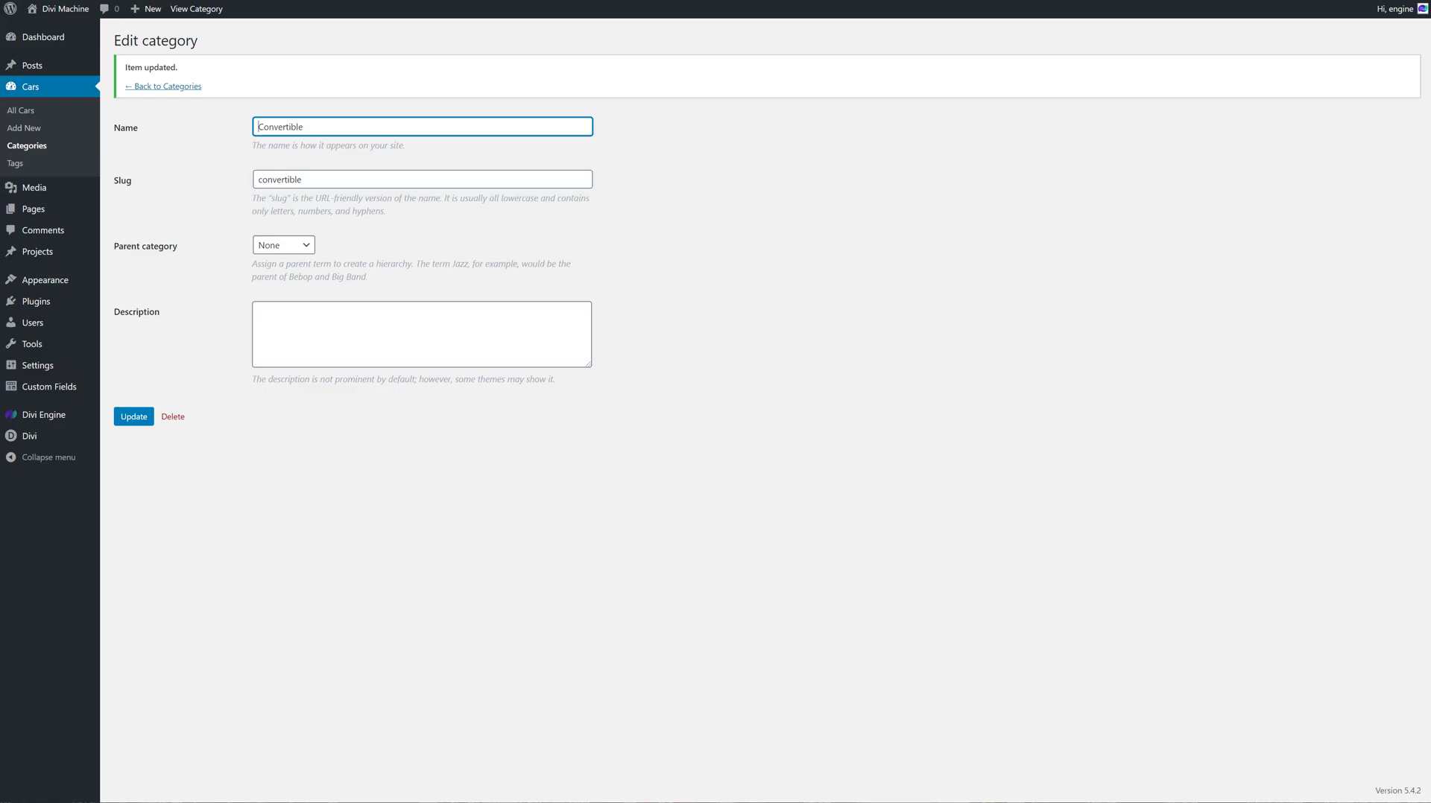
pyautogui.click(41, 93)
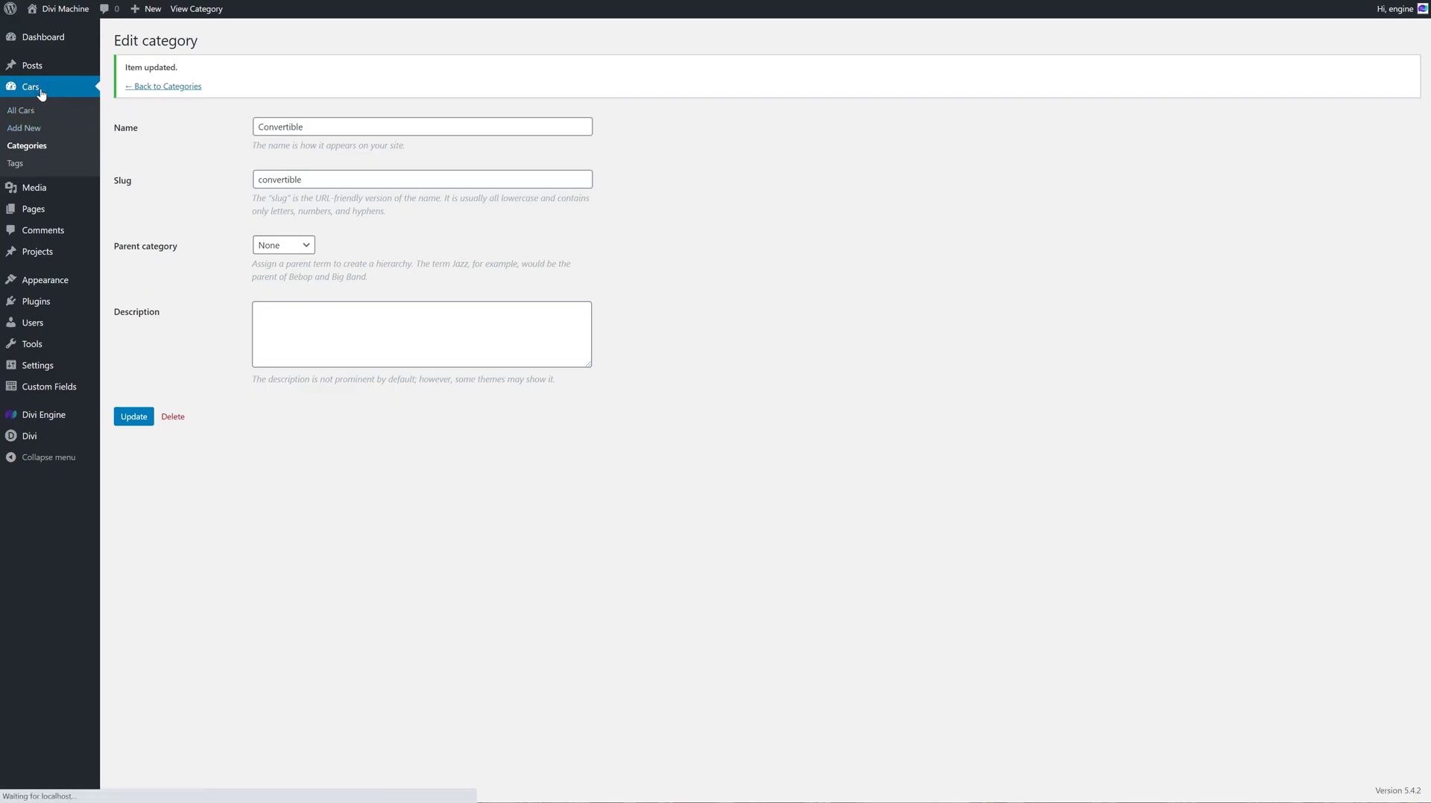
pyautogui.click(48, 145)
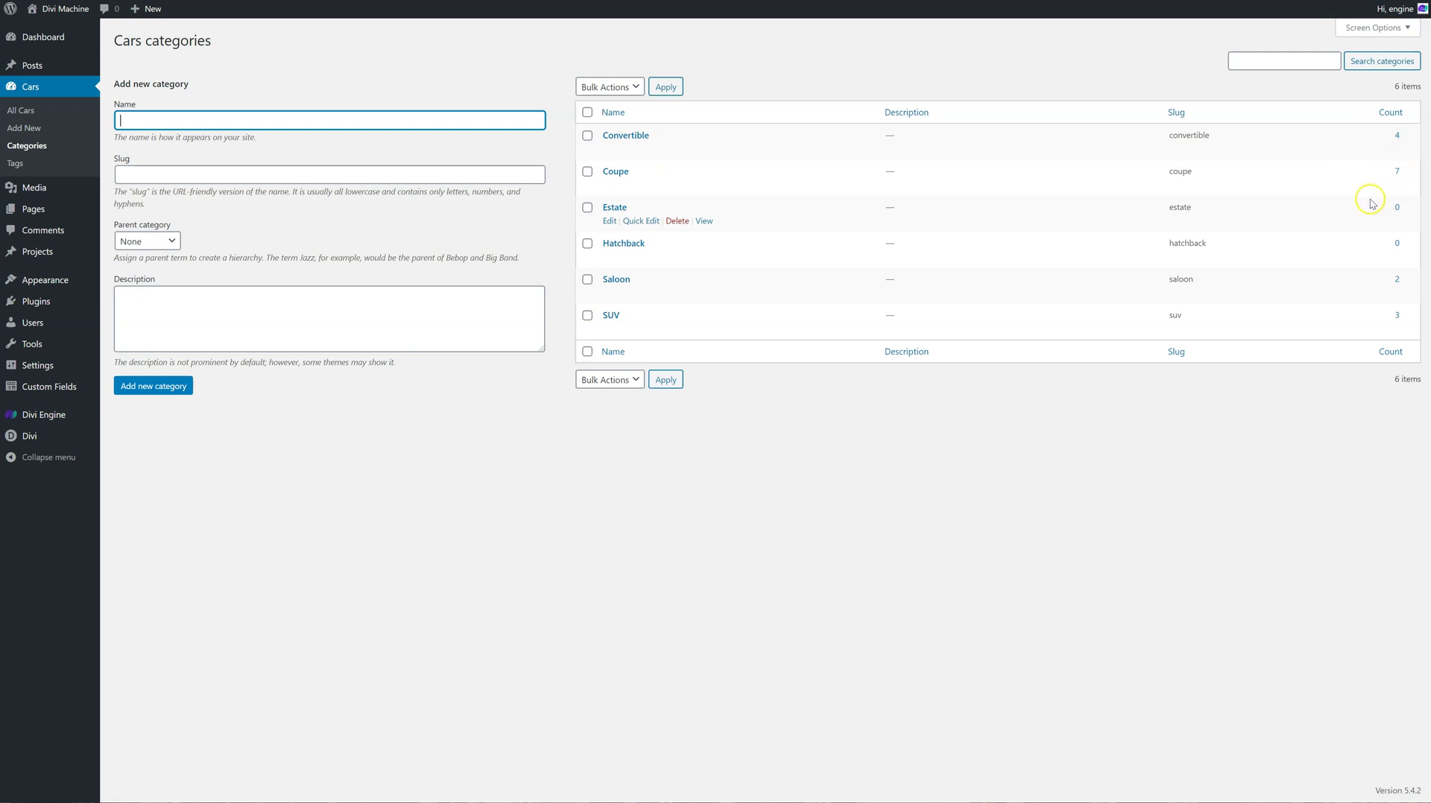
pyautogui.click(704, 220)
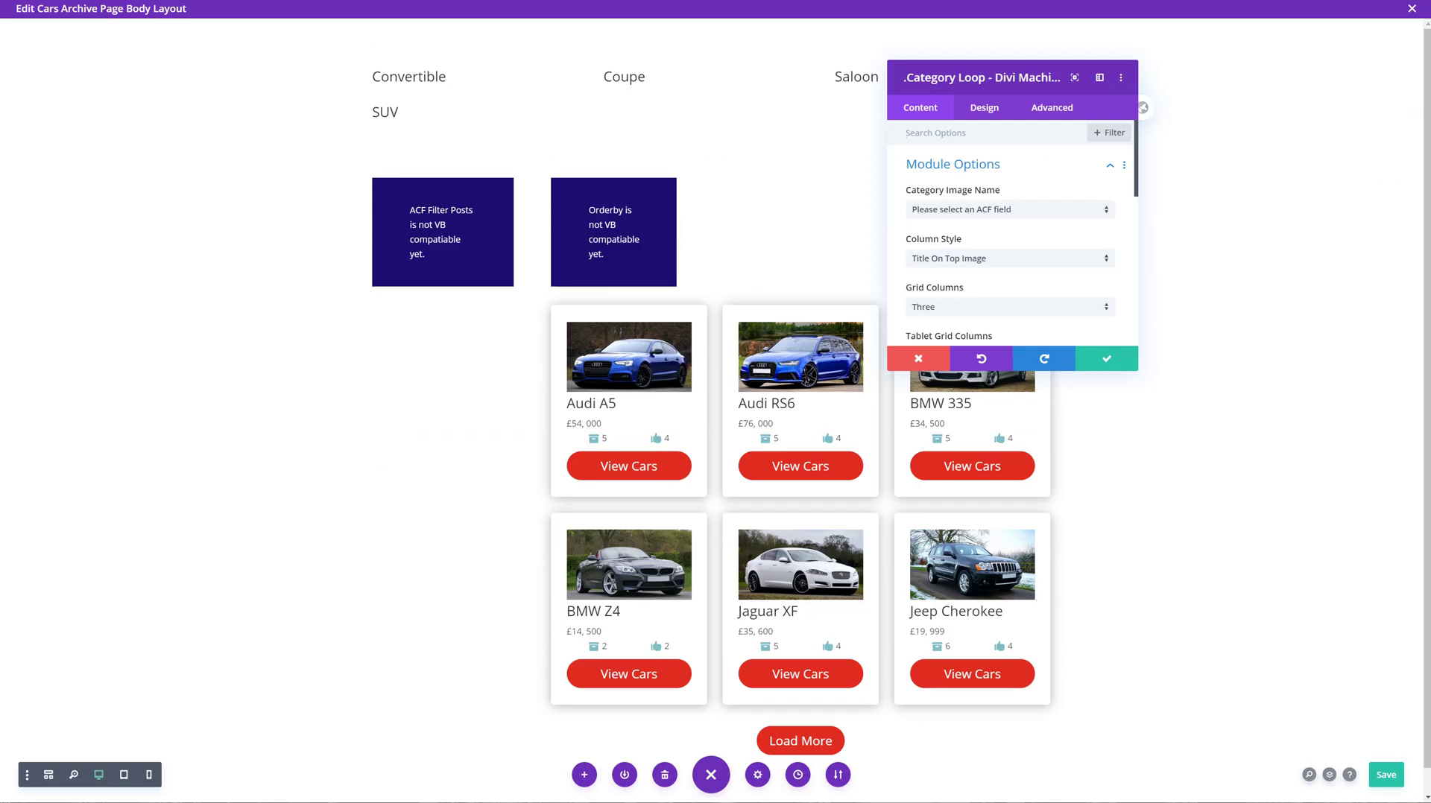
pyautogui.moveTo(1117, 66); pyautogui.dragTo(667, 235)
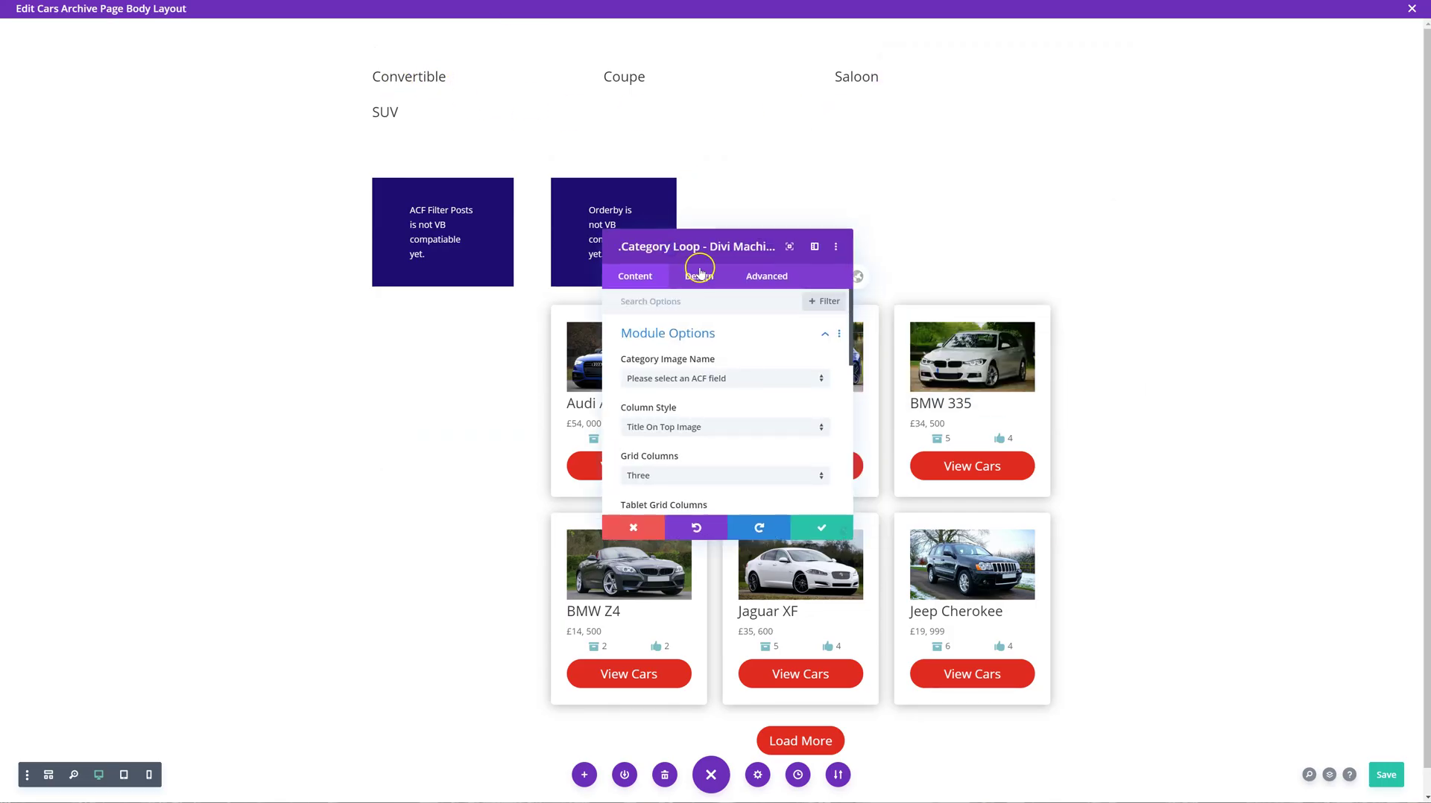
pyautogui.click(673, 353)
pyautogui.click(686, 336)
pyautogui.scroll(-3, 685, 367)
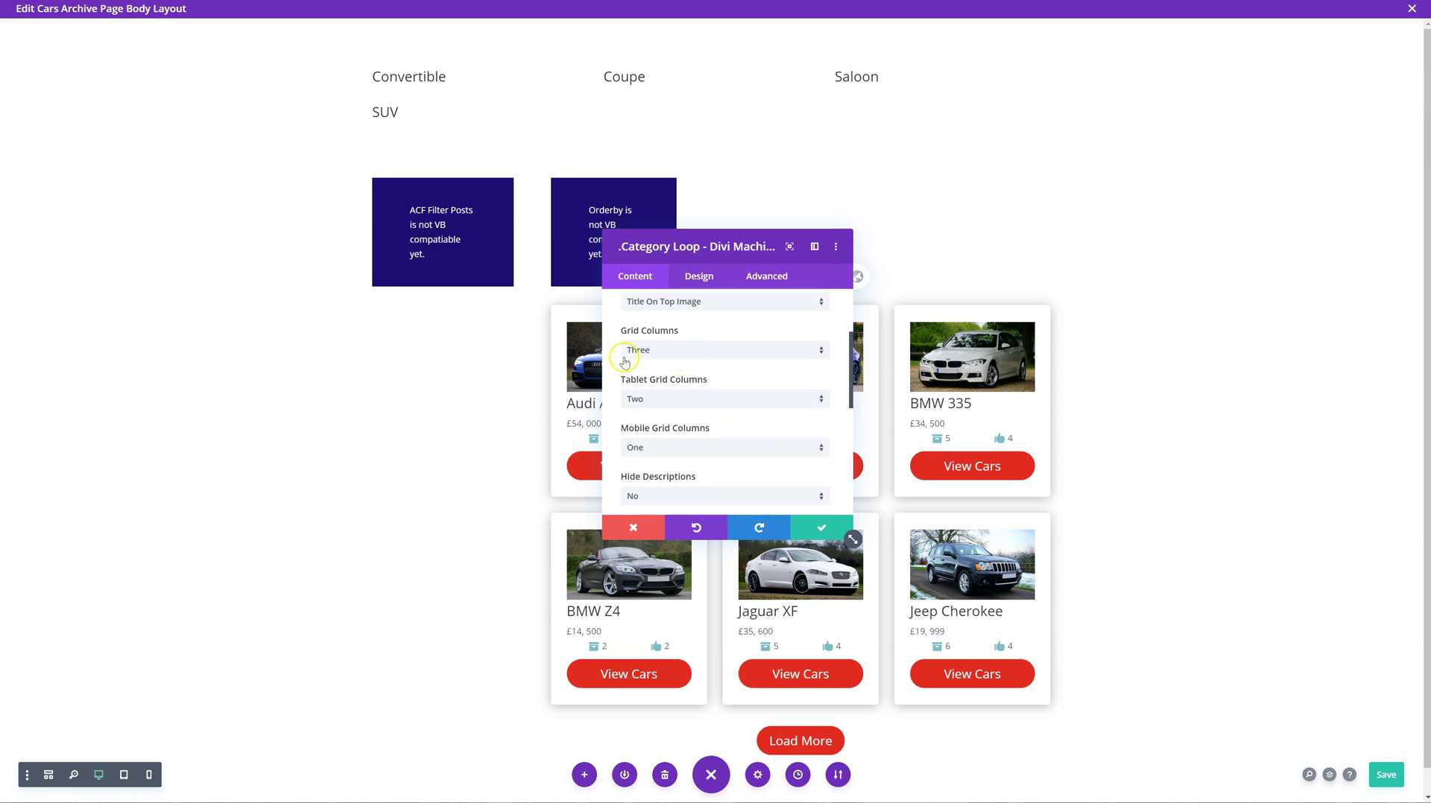
pyautogui.scroll(1, 694, 334)
pyautogui.scroll(-1, 693, 334)
pyautogui.click(730, 355)
pyautogui.click(718, 406)
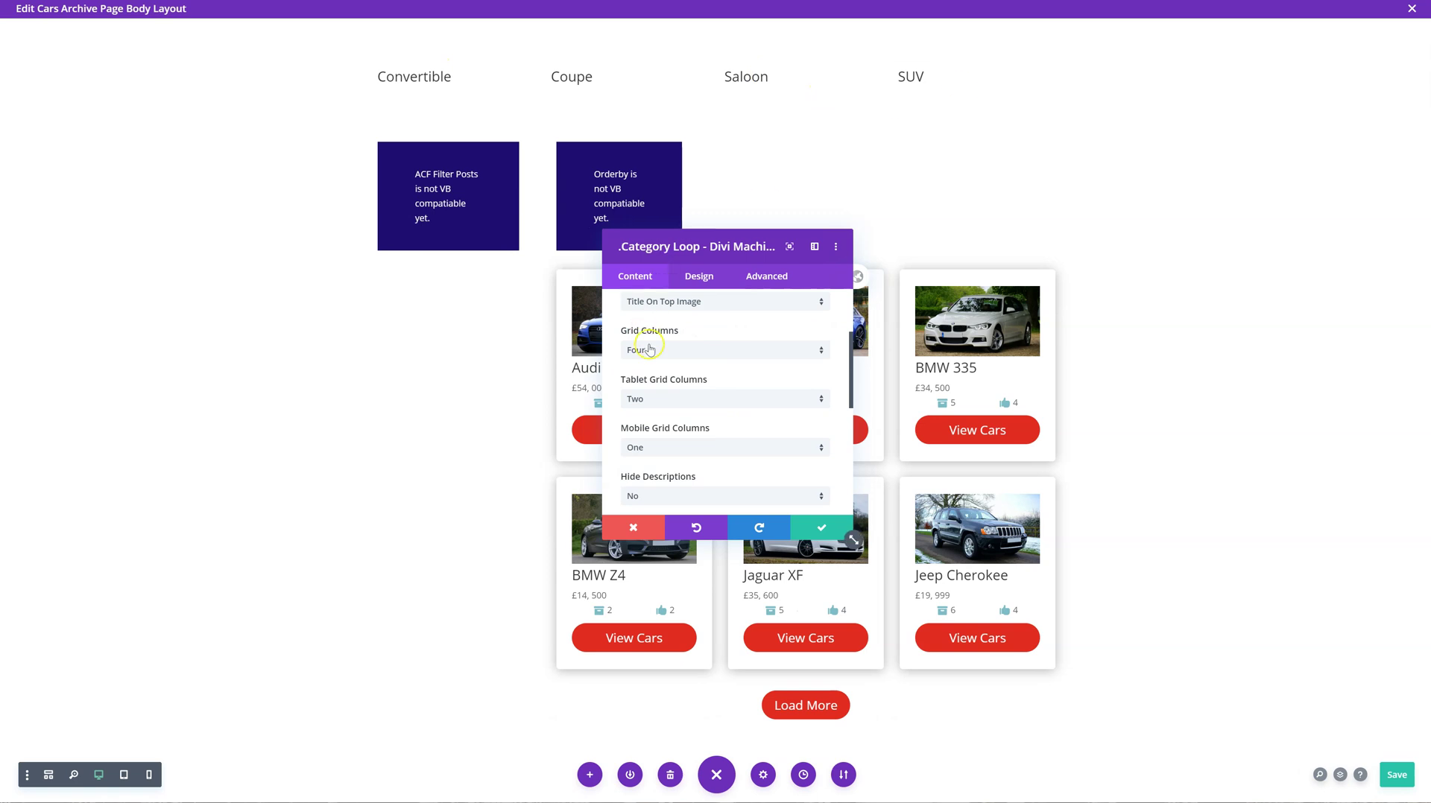
pyautogui.scroll(-3, 658, 404)
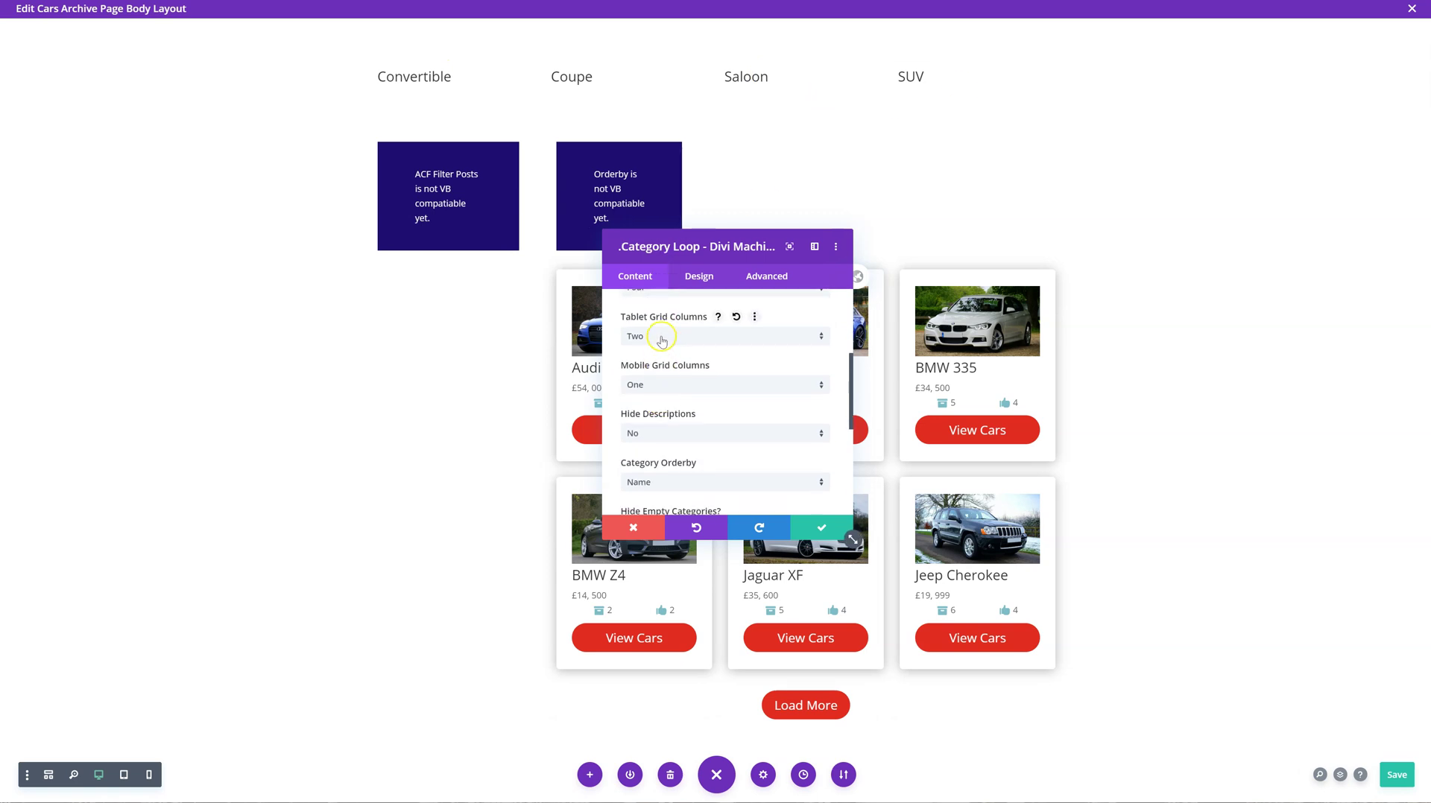
pyautogui.scroll(2, 645, 418)
pyautogui.scroll(-1, 667, 389)
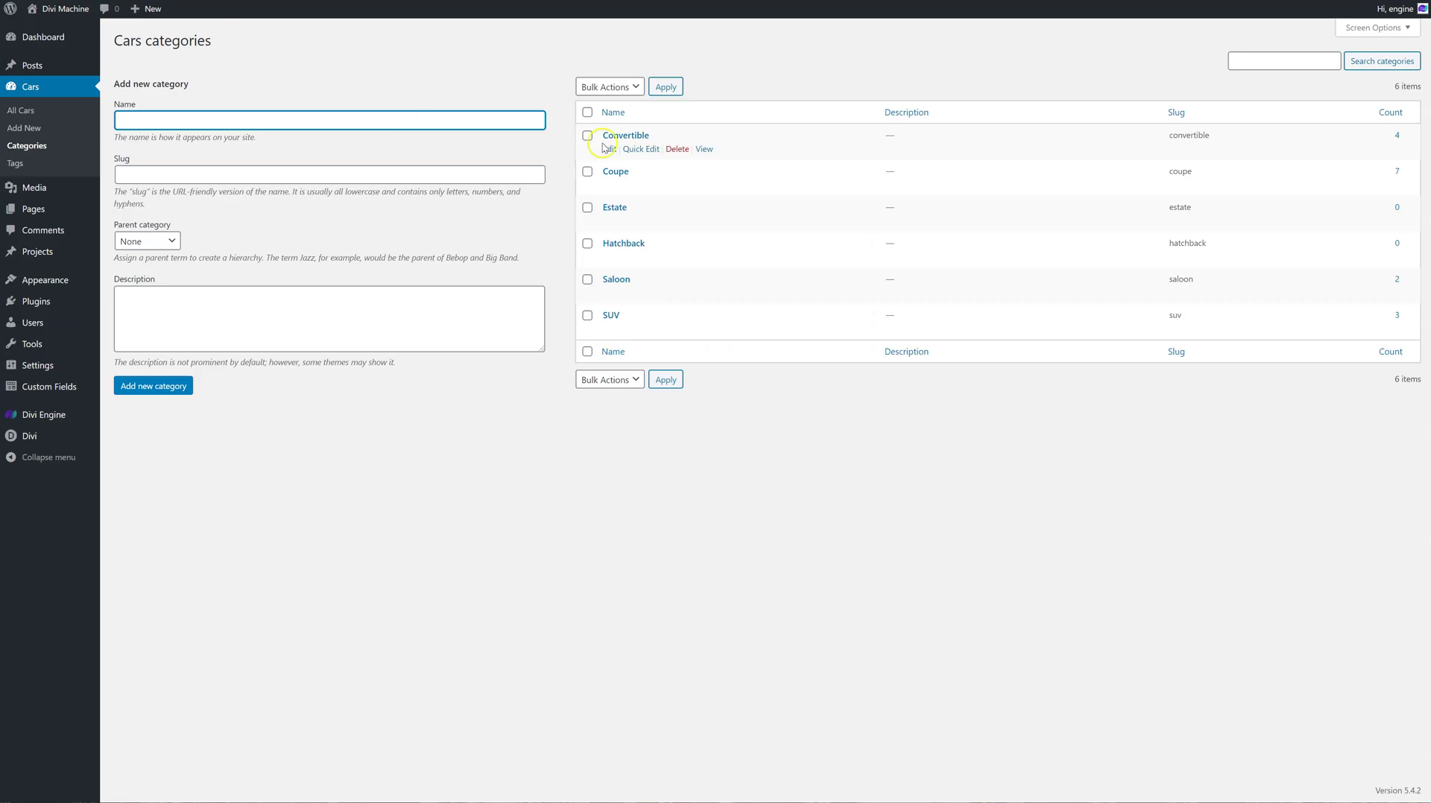
# Open the Convertible category's edit page and look at its Description field.
pyautogui.click(639, 136)
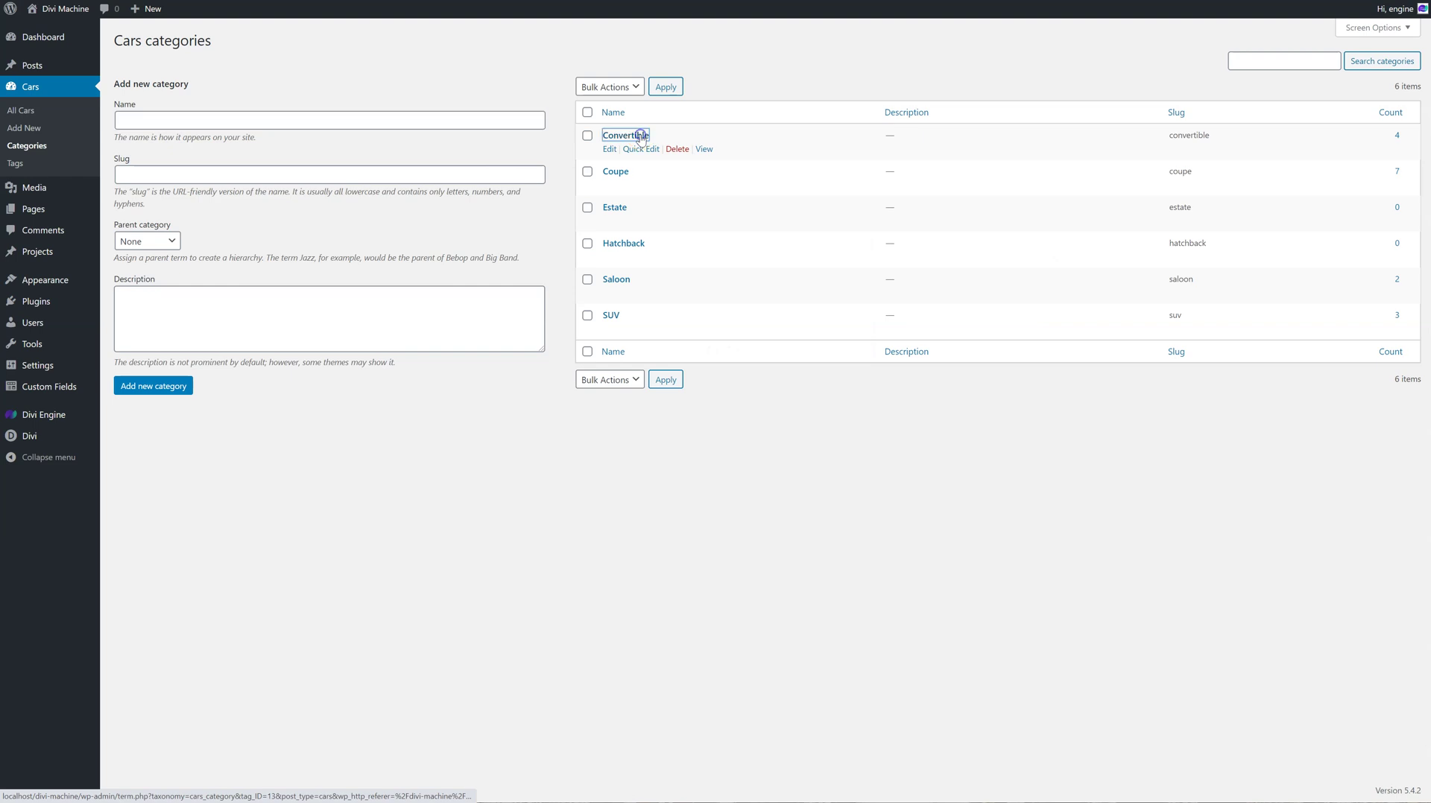
pyautogui.click(320, 276)
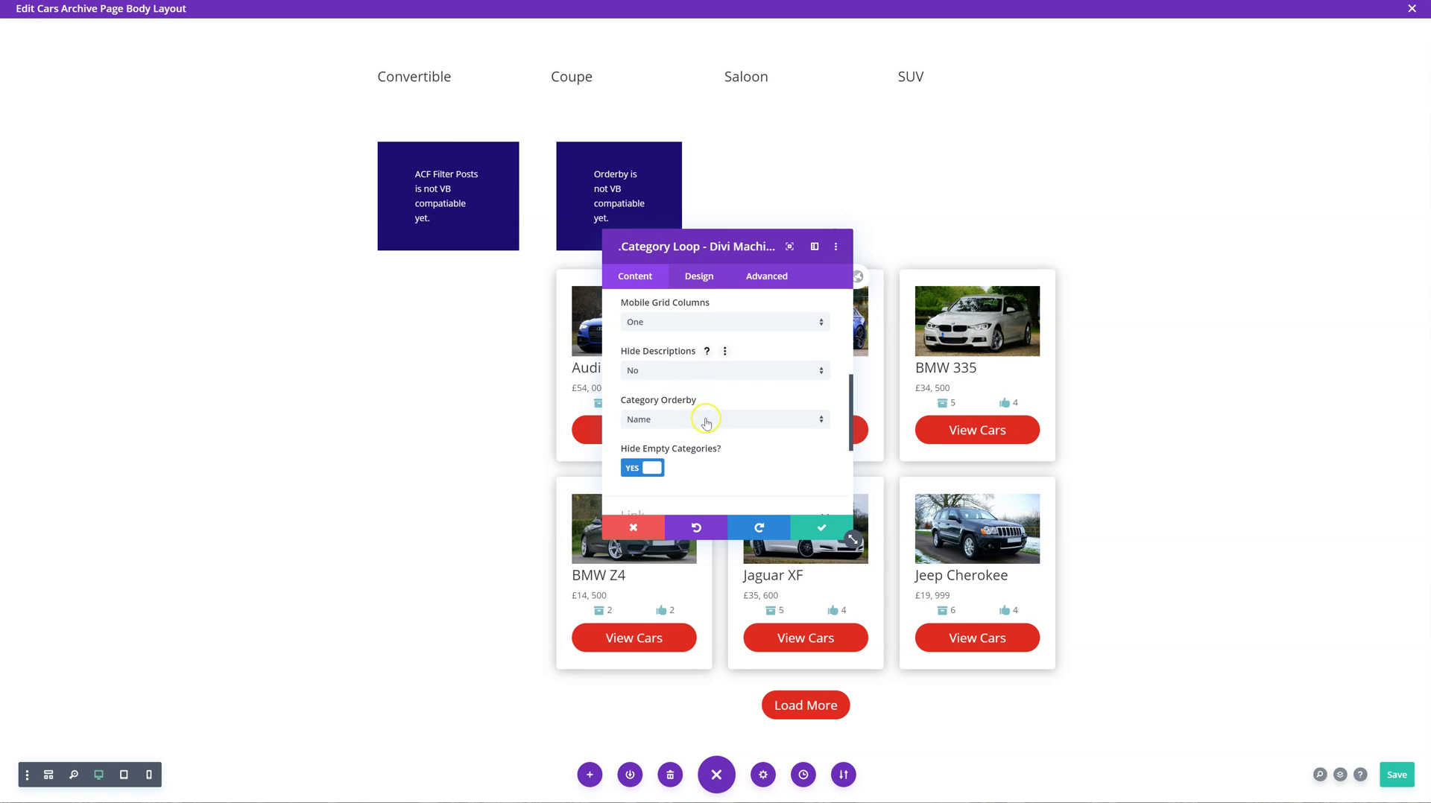
# Keep Category Orderby on Name and leave empty categories like Estate and Hatchback hidden.
pyautogui.click(655, 425)
pyautogui.click(706, 494)
pyautogui.scroll(-1, 693, 460)
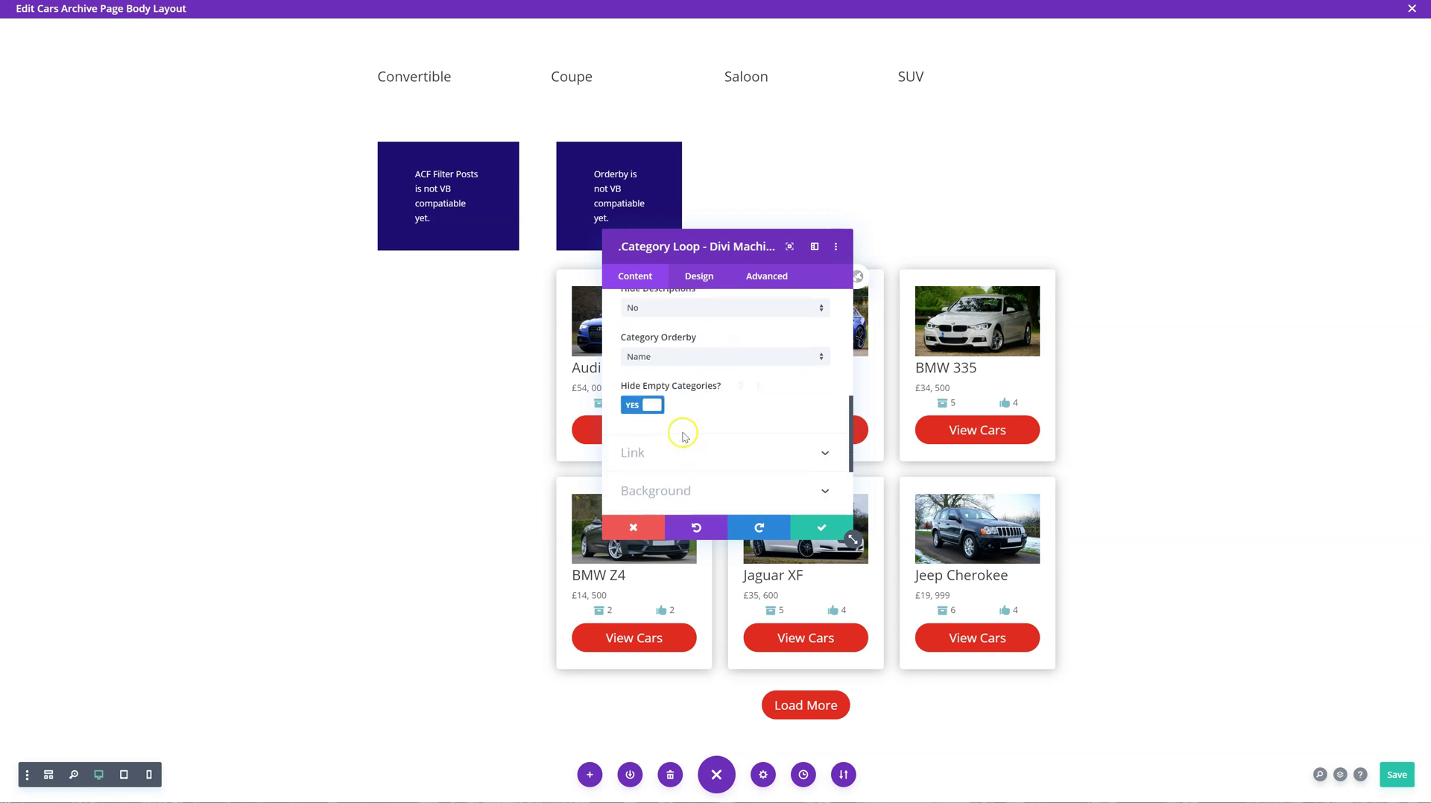
pyautogui.click(647, 406)
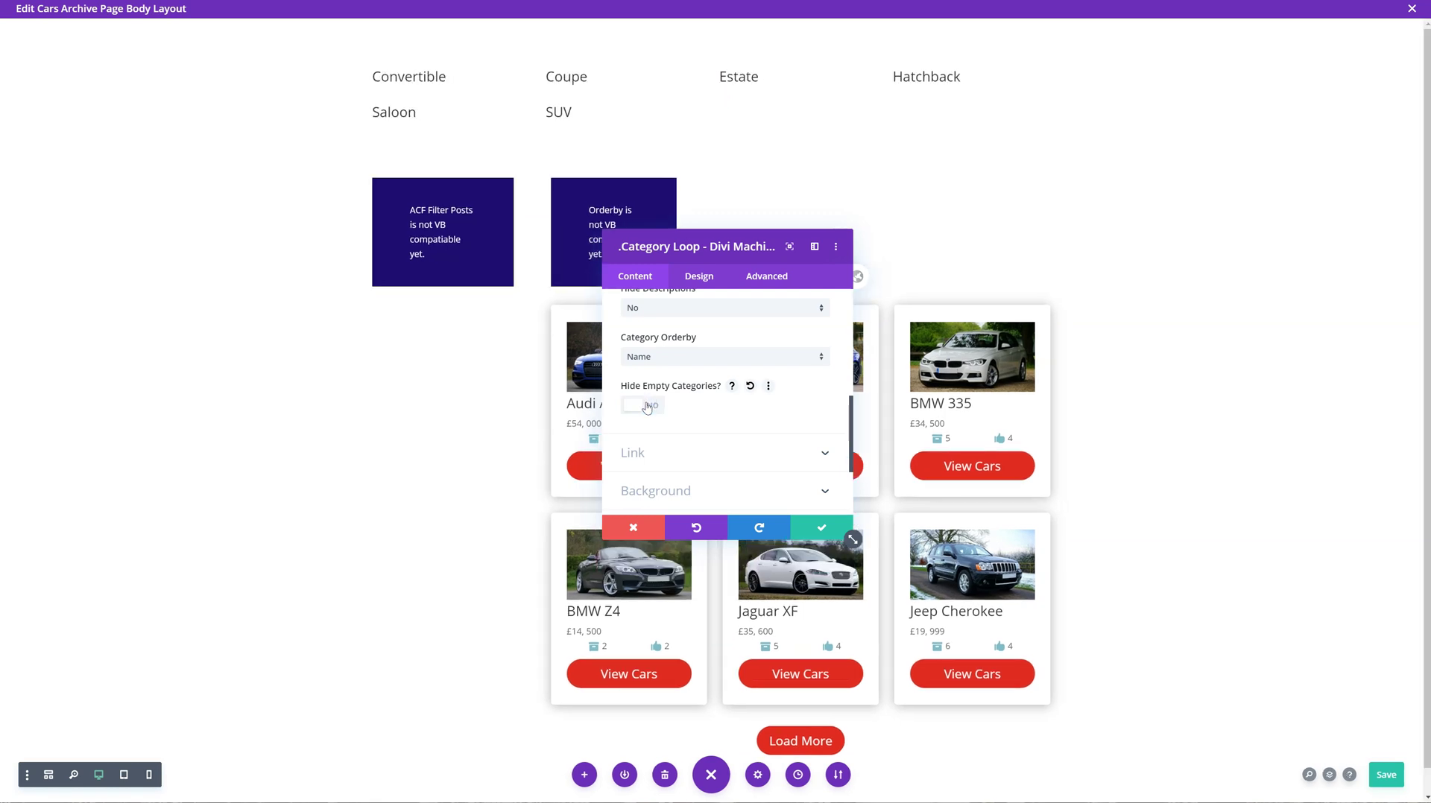
pyautogui.click(647, 406)
# Review the Design tab, then apply and close the Category Loop settings.
pyautogui.scroll(-1, 679, 425)
pyautogui.scroll(2, 681, 424)
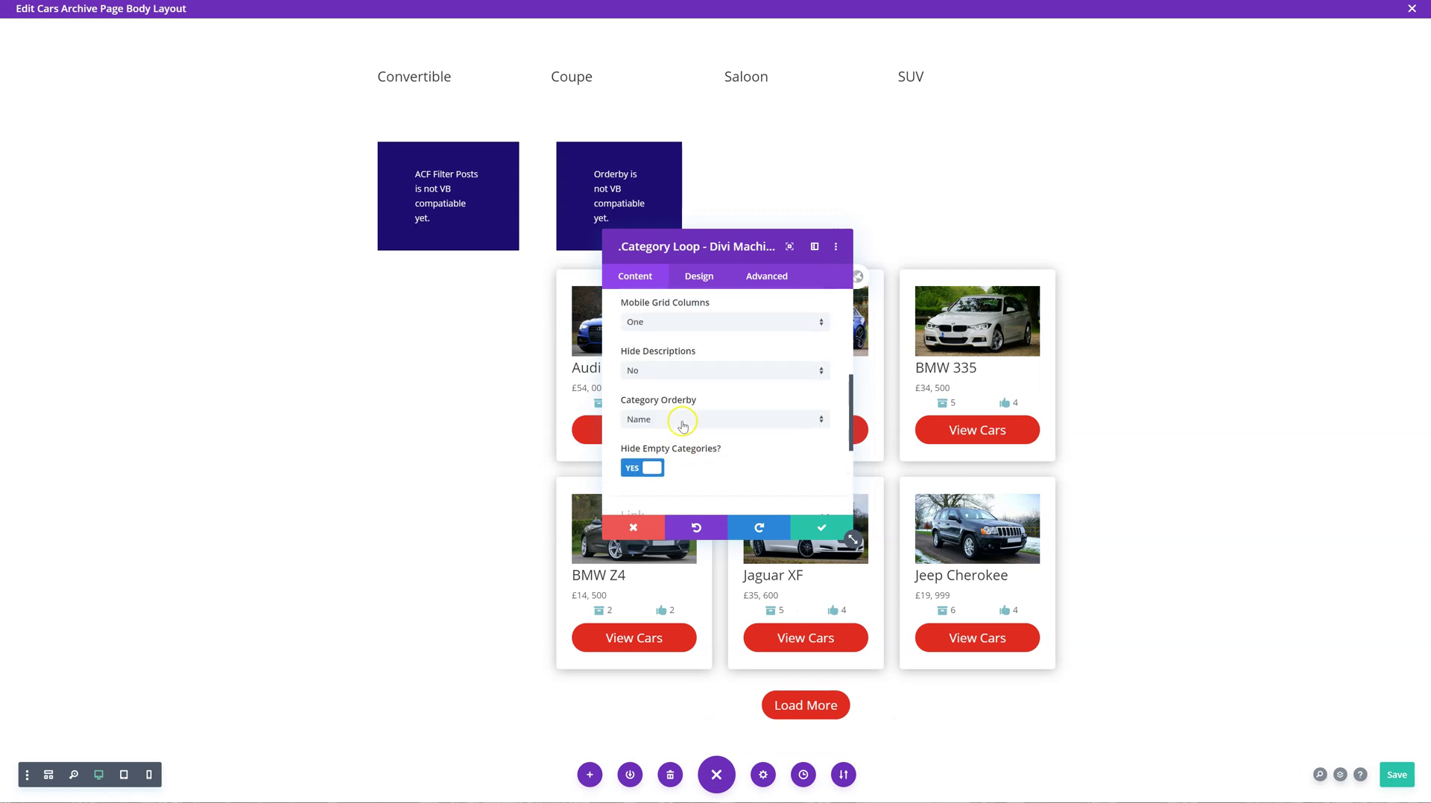
pyautogui.scroll(5, 682, 421)
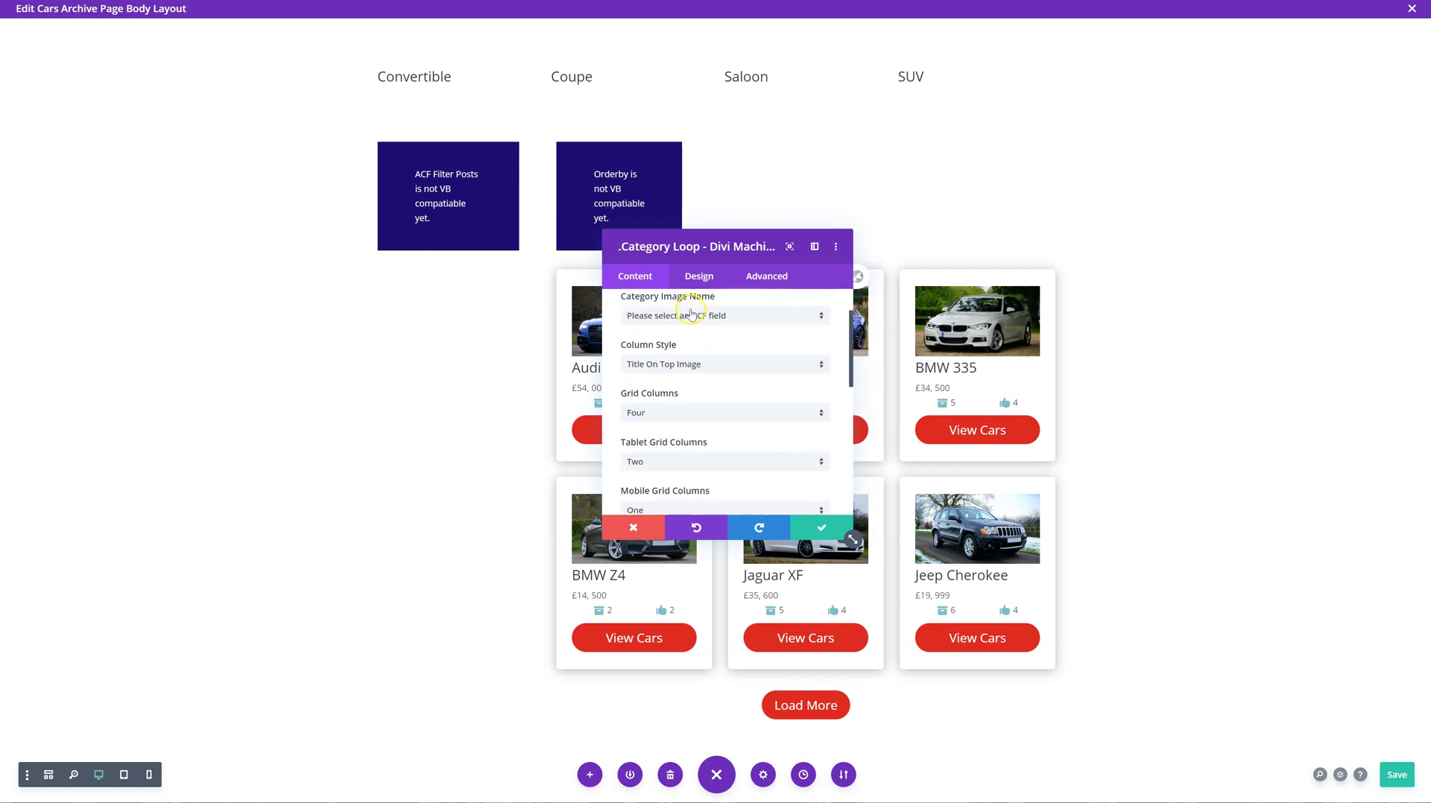
pyautogui.click(697, 285)
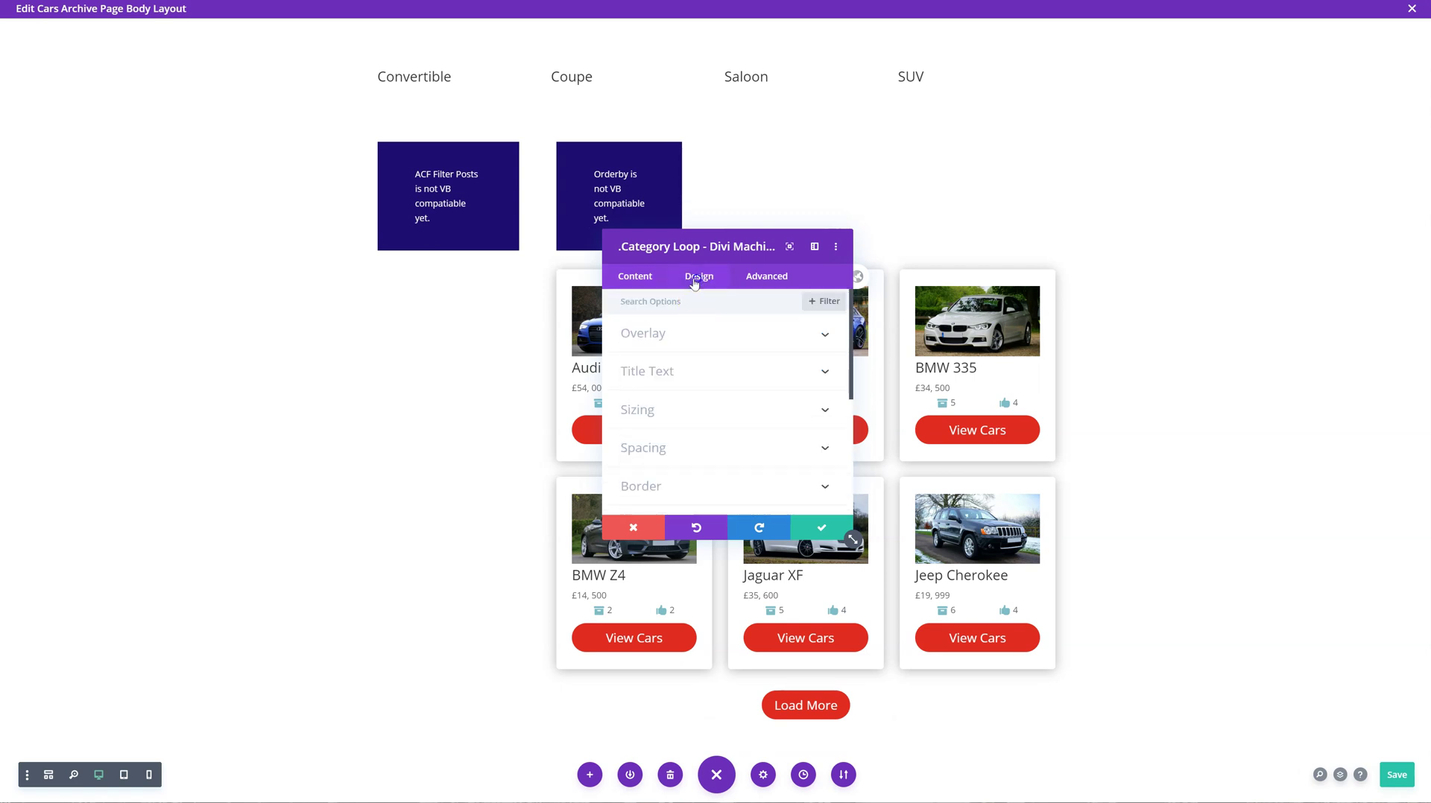
pyautogui.click(653, 278)
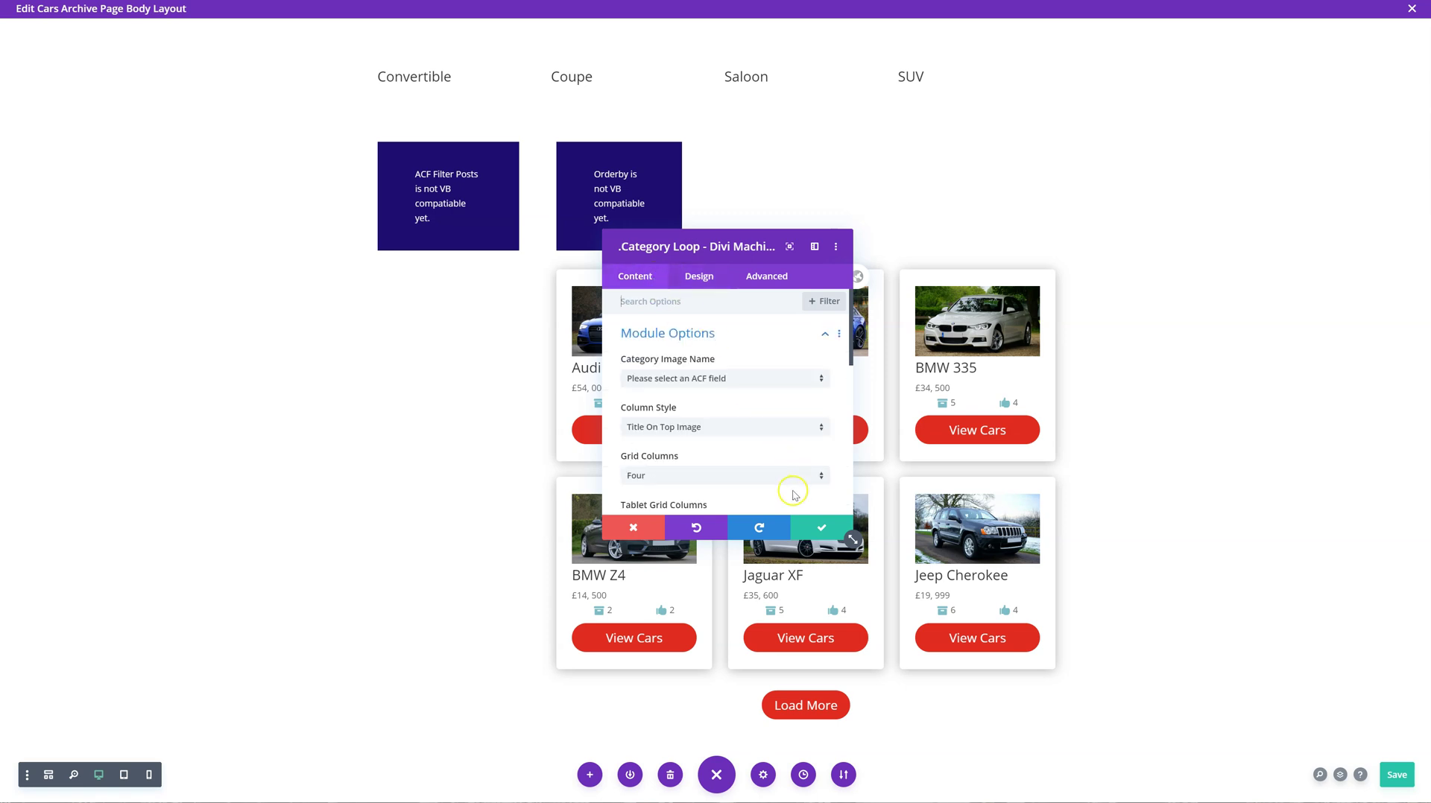
pyautogui.click(814, 527)
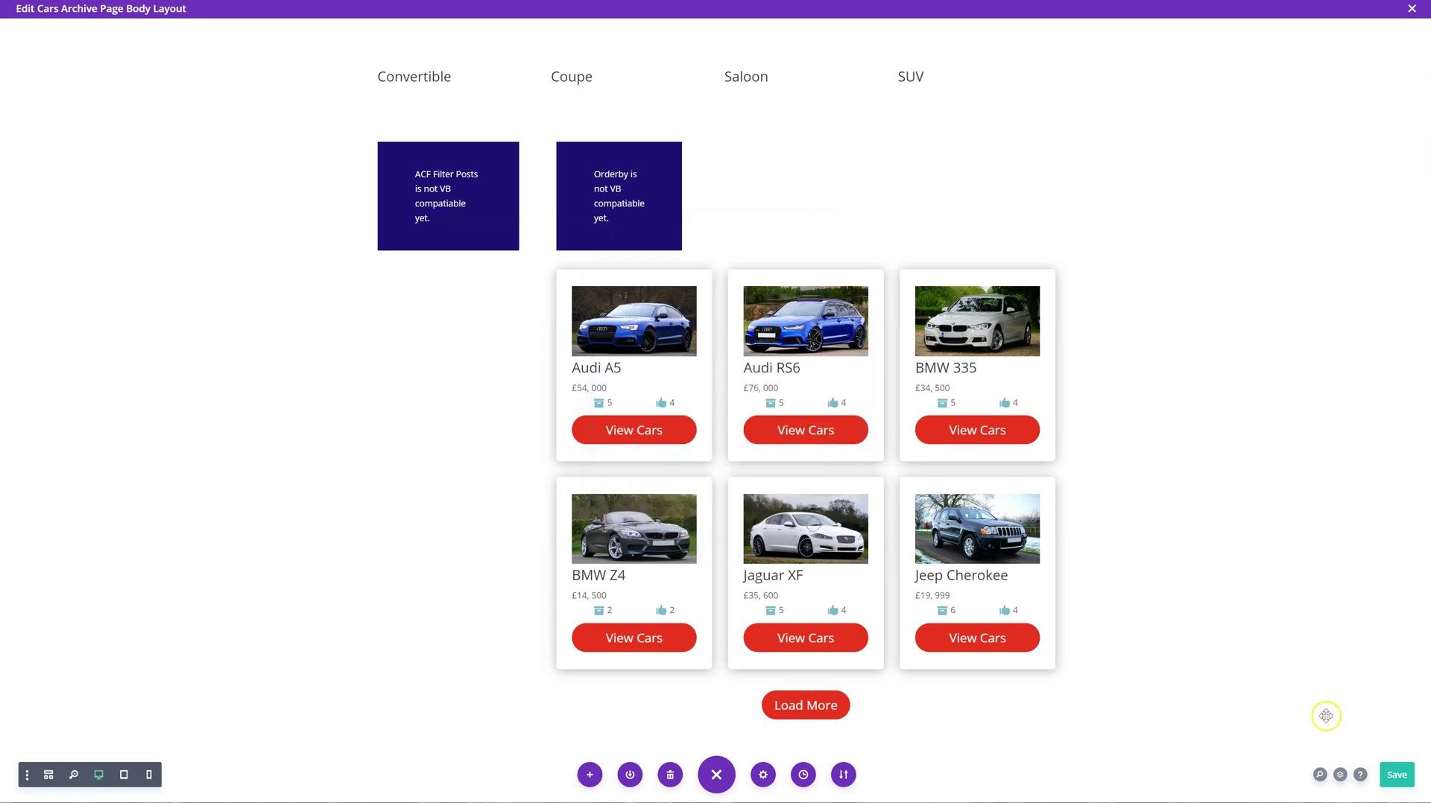
# Save the archive layout and reload the page to see the category row.
pyautogui.hotkey('ctrl', 's')
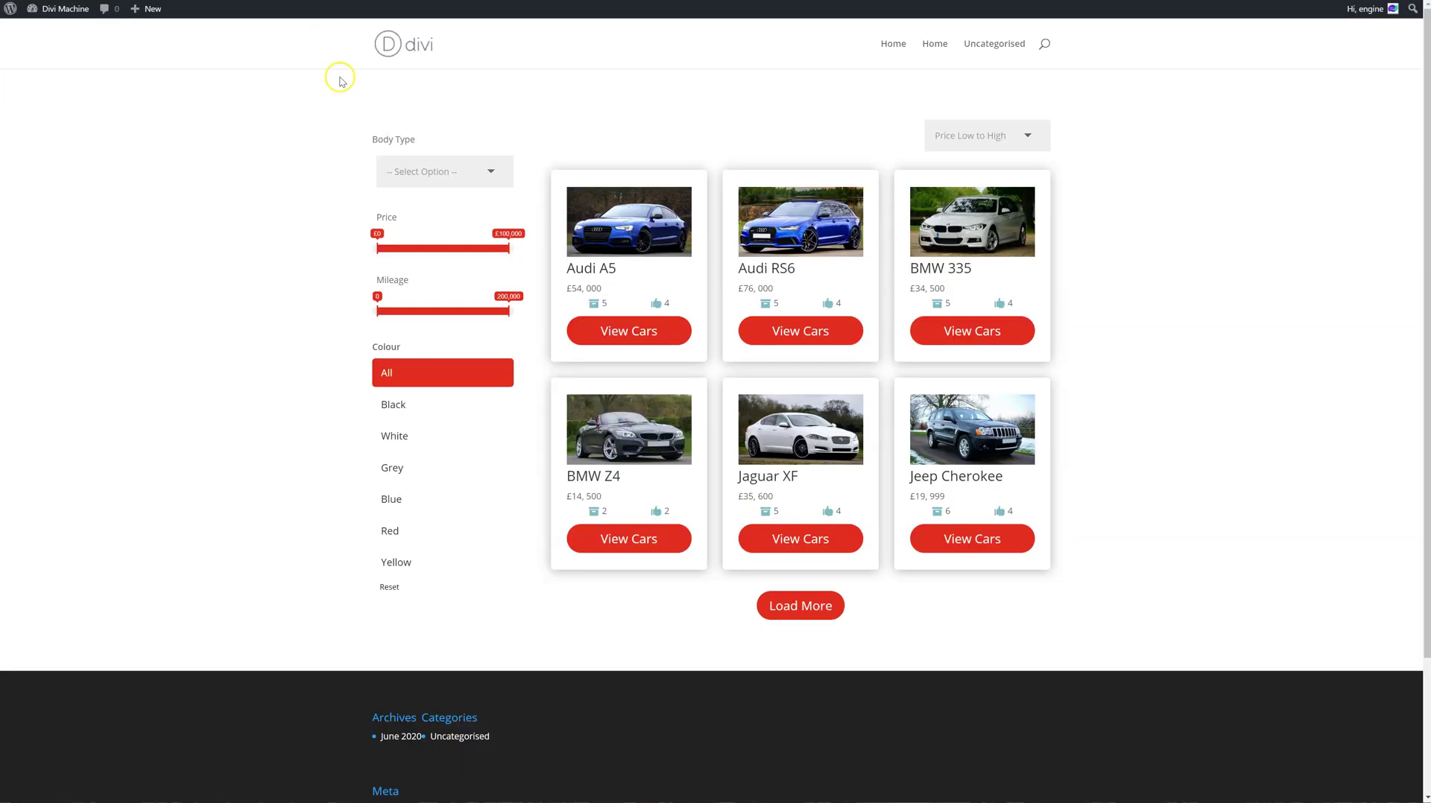
pyautogui.rightClick(263, 164)
pyautogui.click(305, 205)
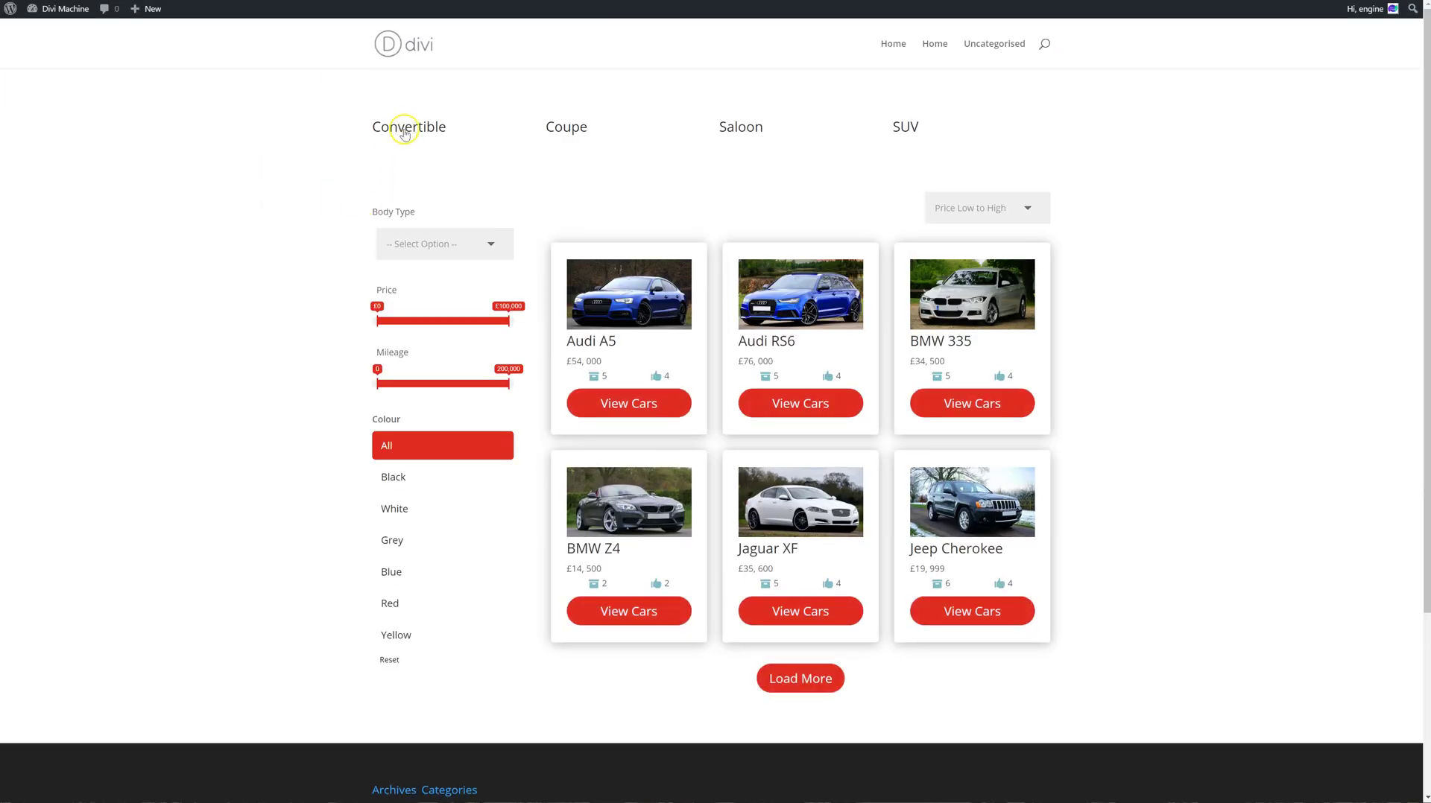
# Open the Convertible category's listing page and scroll through its cars.
pyautogui.click(428, 133)
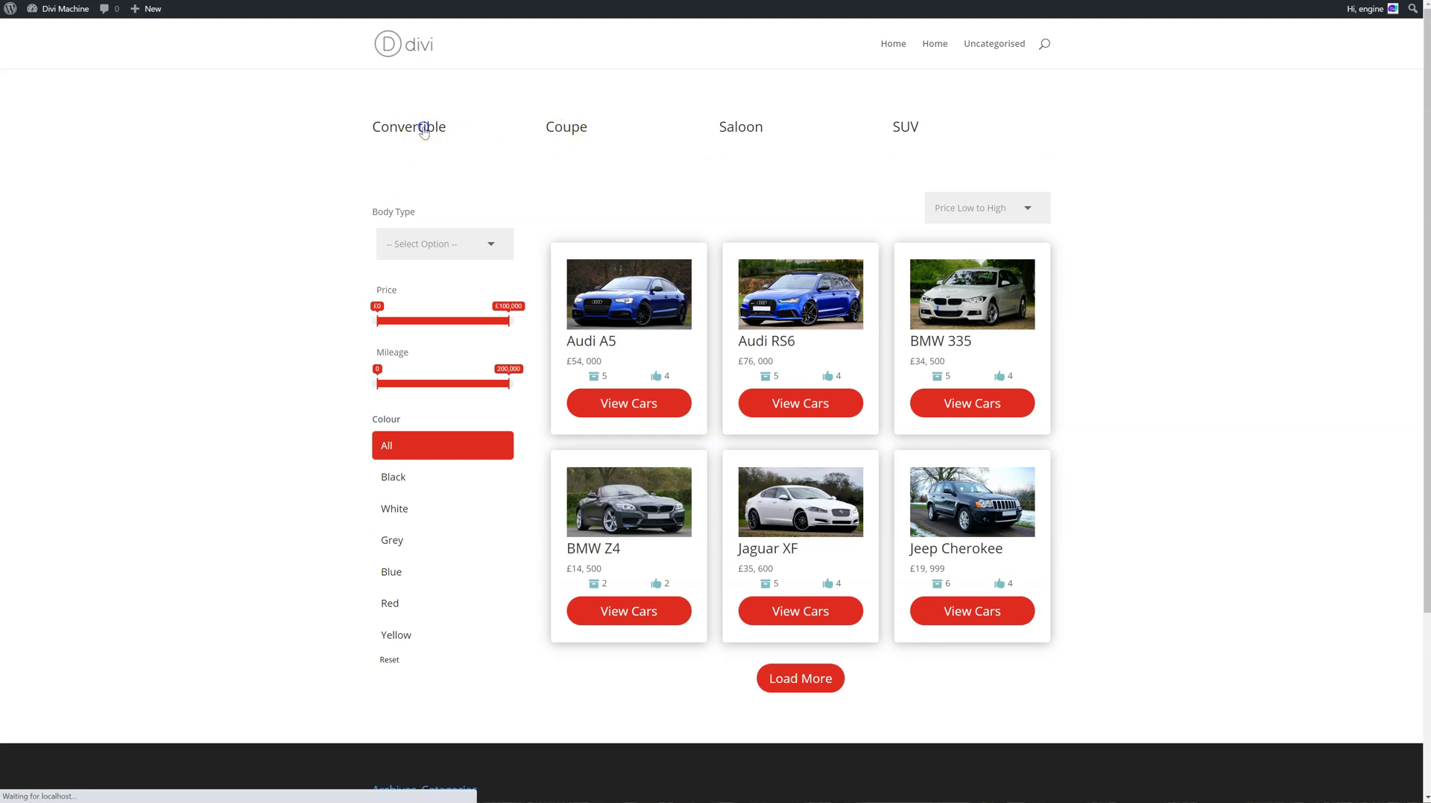
pyautogui.scroll(-15, 440, 246)
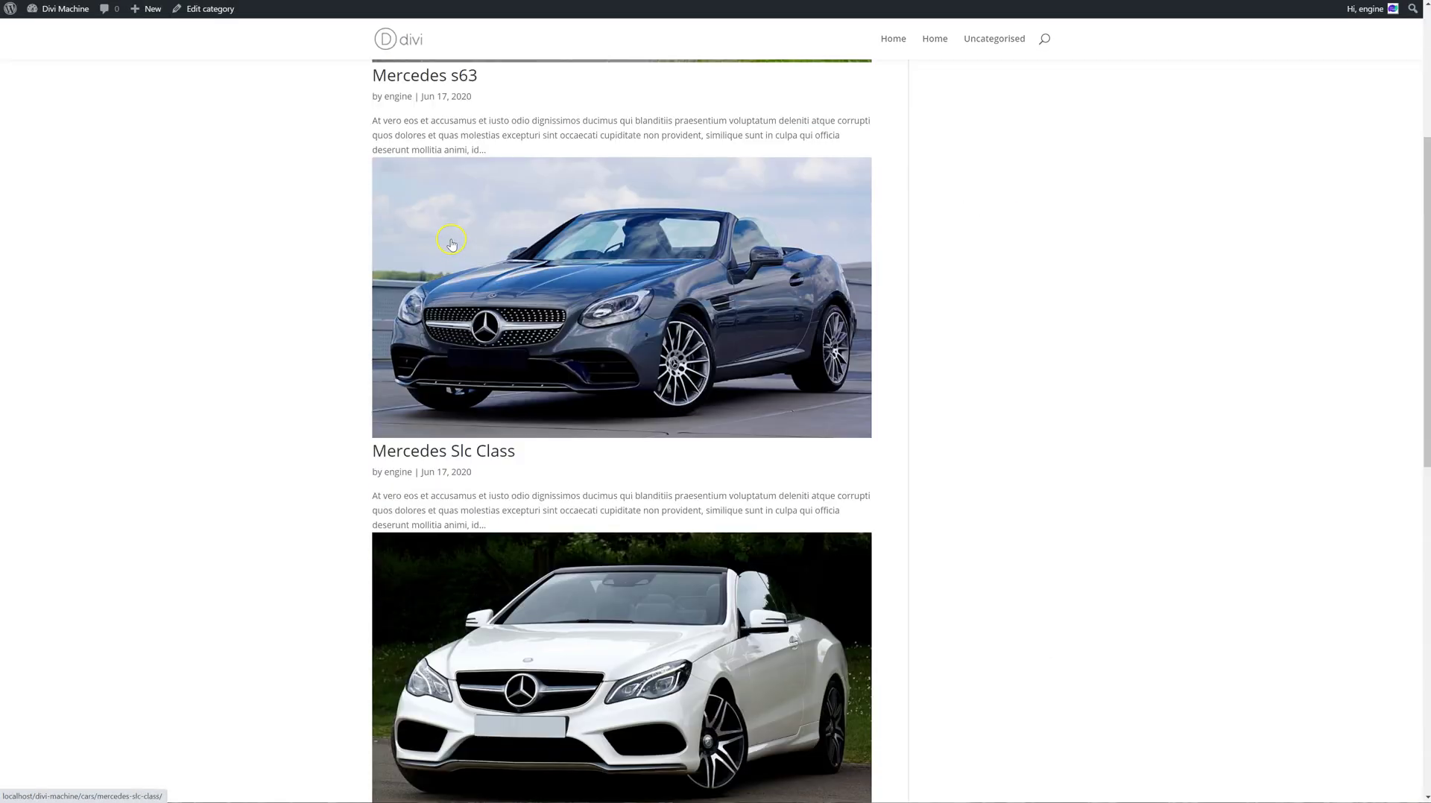
pyautogui.scroll(4, 435, 270)
pyautogui.scroll(8, 435, 270)
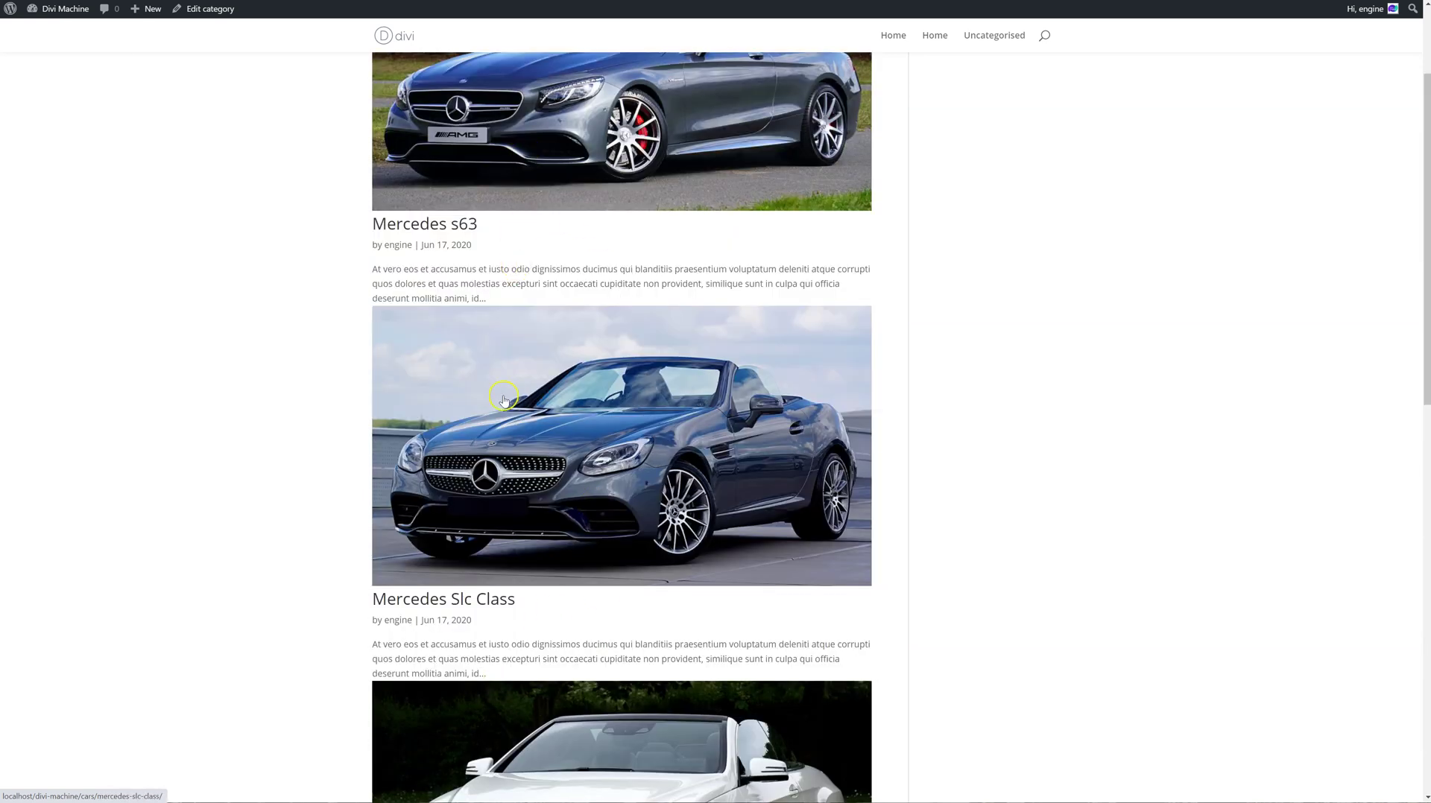
pyautogui.scroll(3, 507, 403)
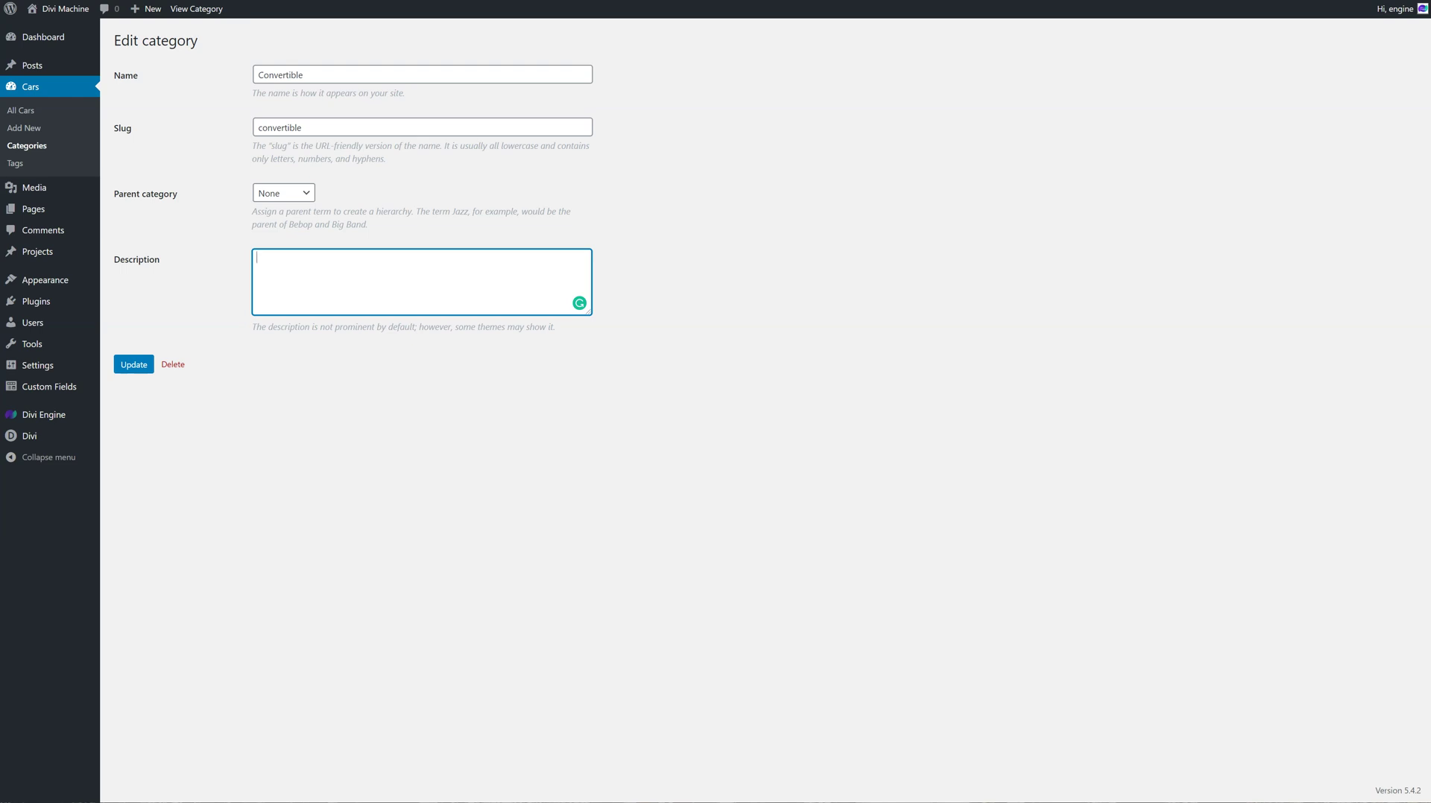
# Create a 'Cars Category' field group with one field labelled Image of type Image.
pyautogui.click(77, 390)
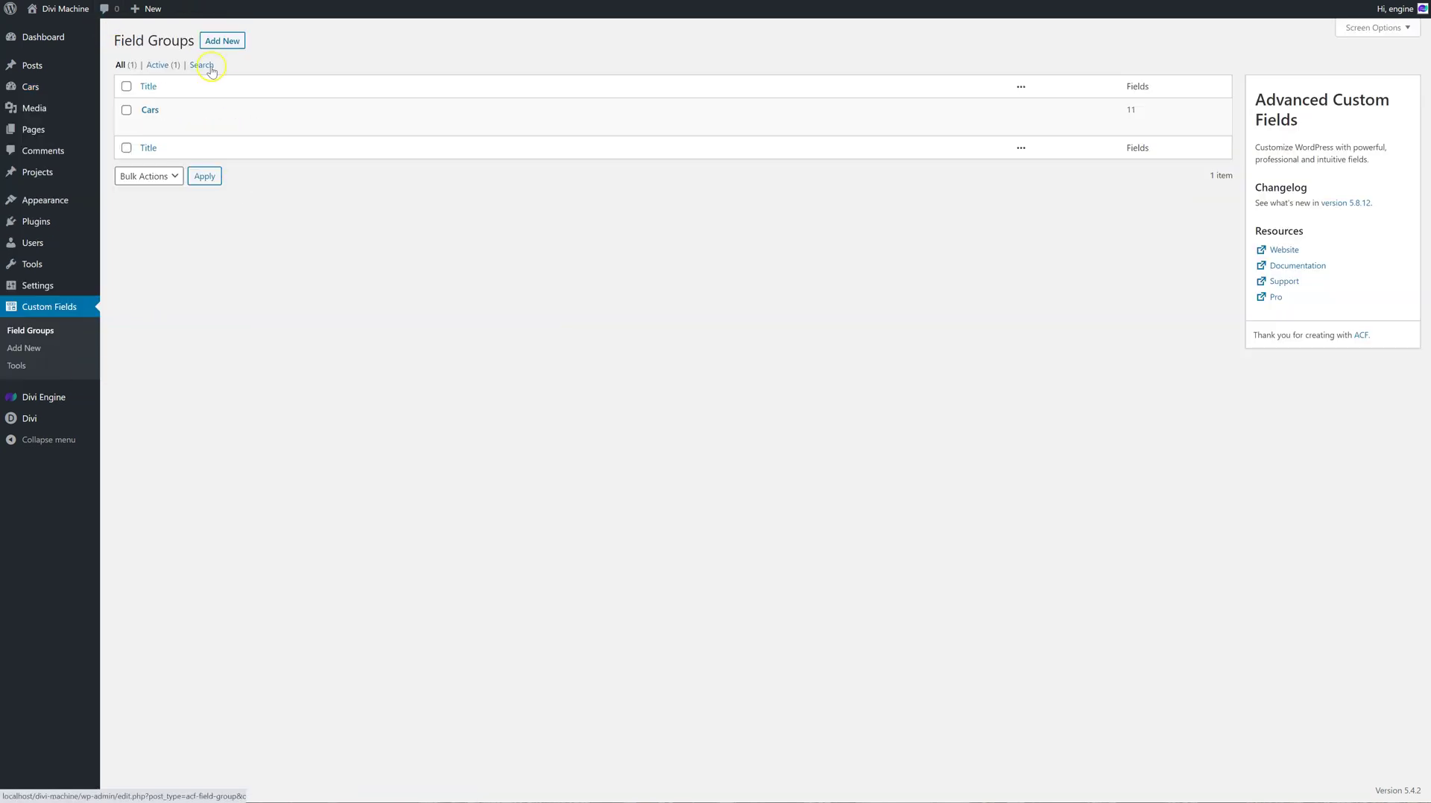
pyautogui.click(221, 42)
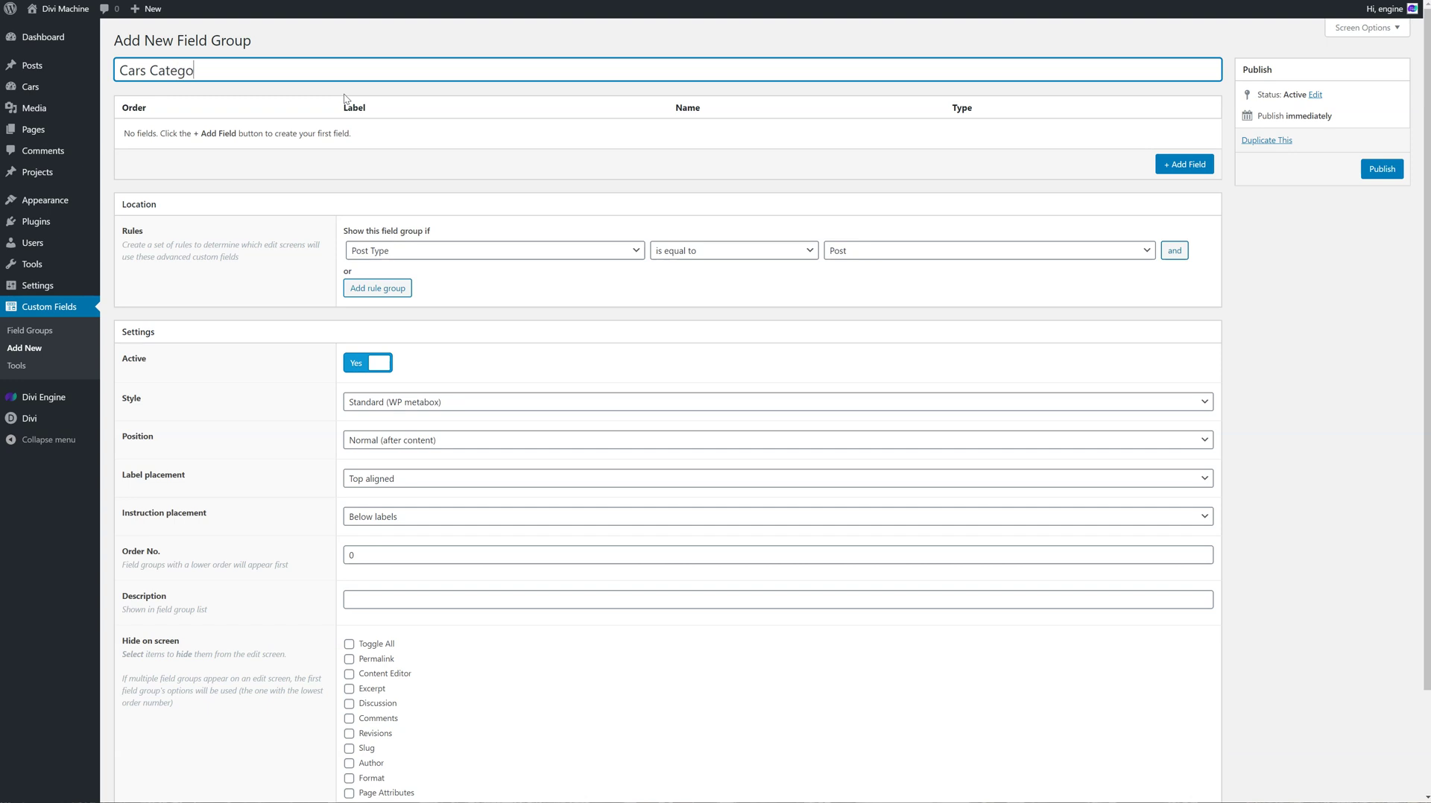
pyautogui.click(1184, 164)
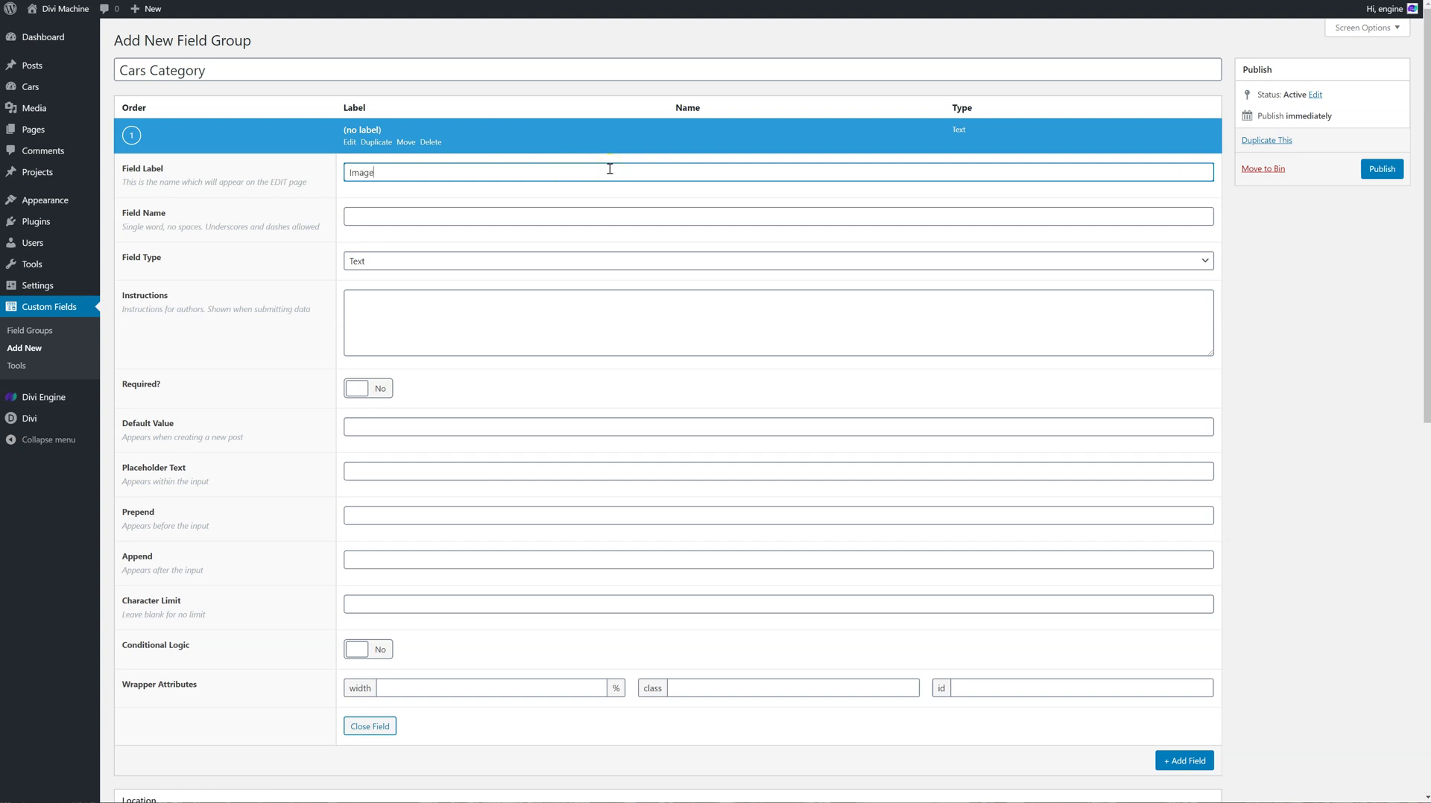
pyautogui.click(383, 261)
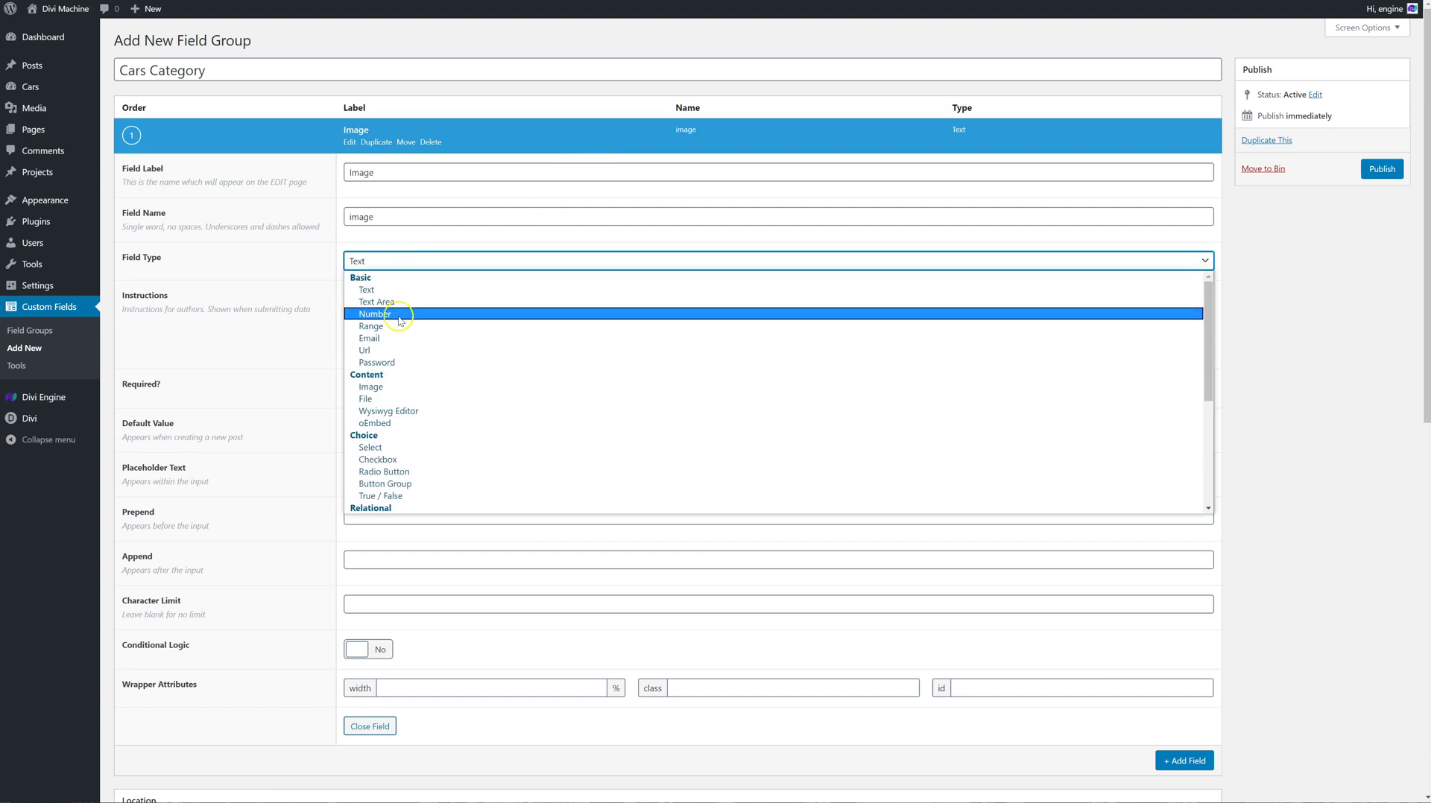
pyautogui.click(395, 386)
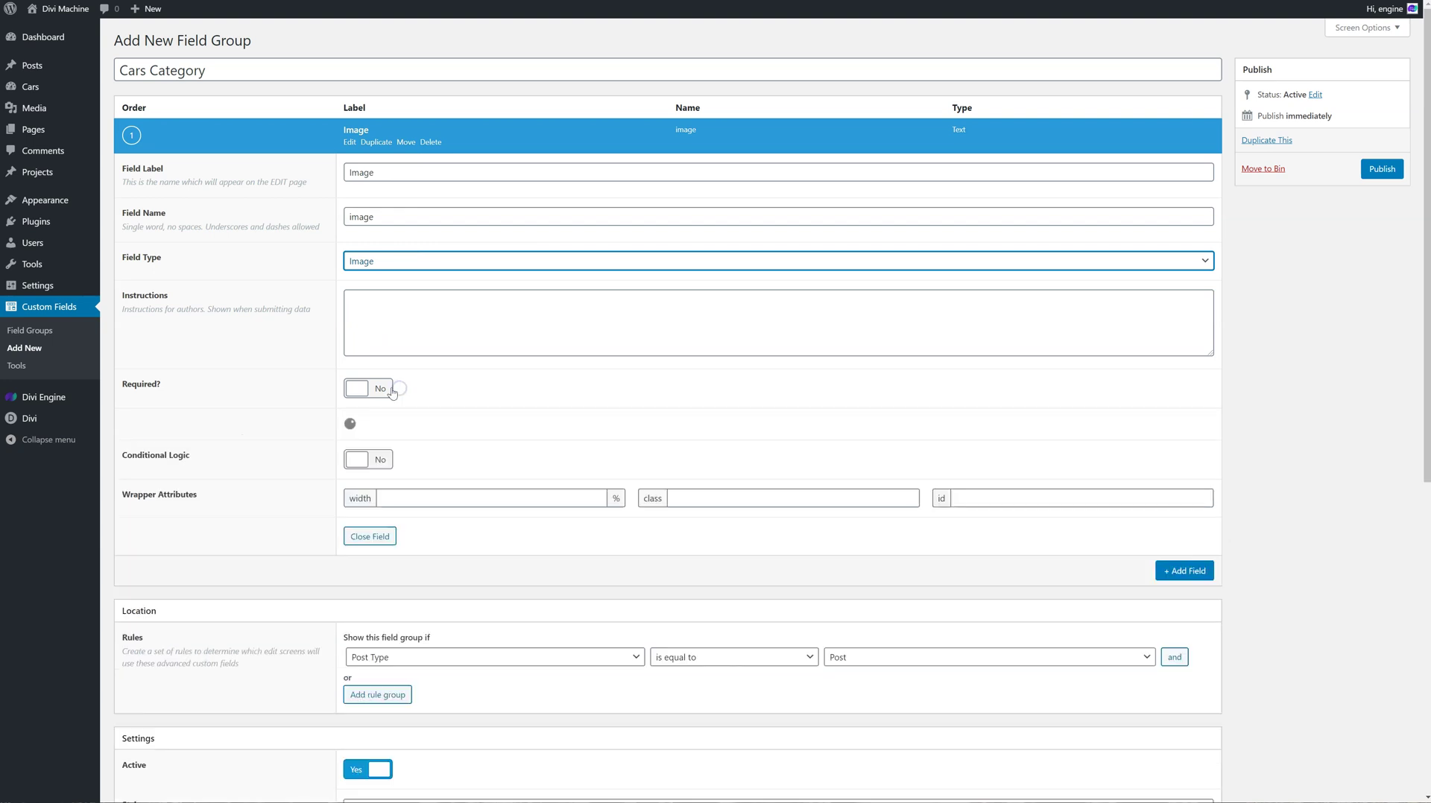
# Collapse the Image field and set the location rule to Taxonomy is equal to Cars Category.
pyautogui.click(365, 170)
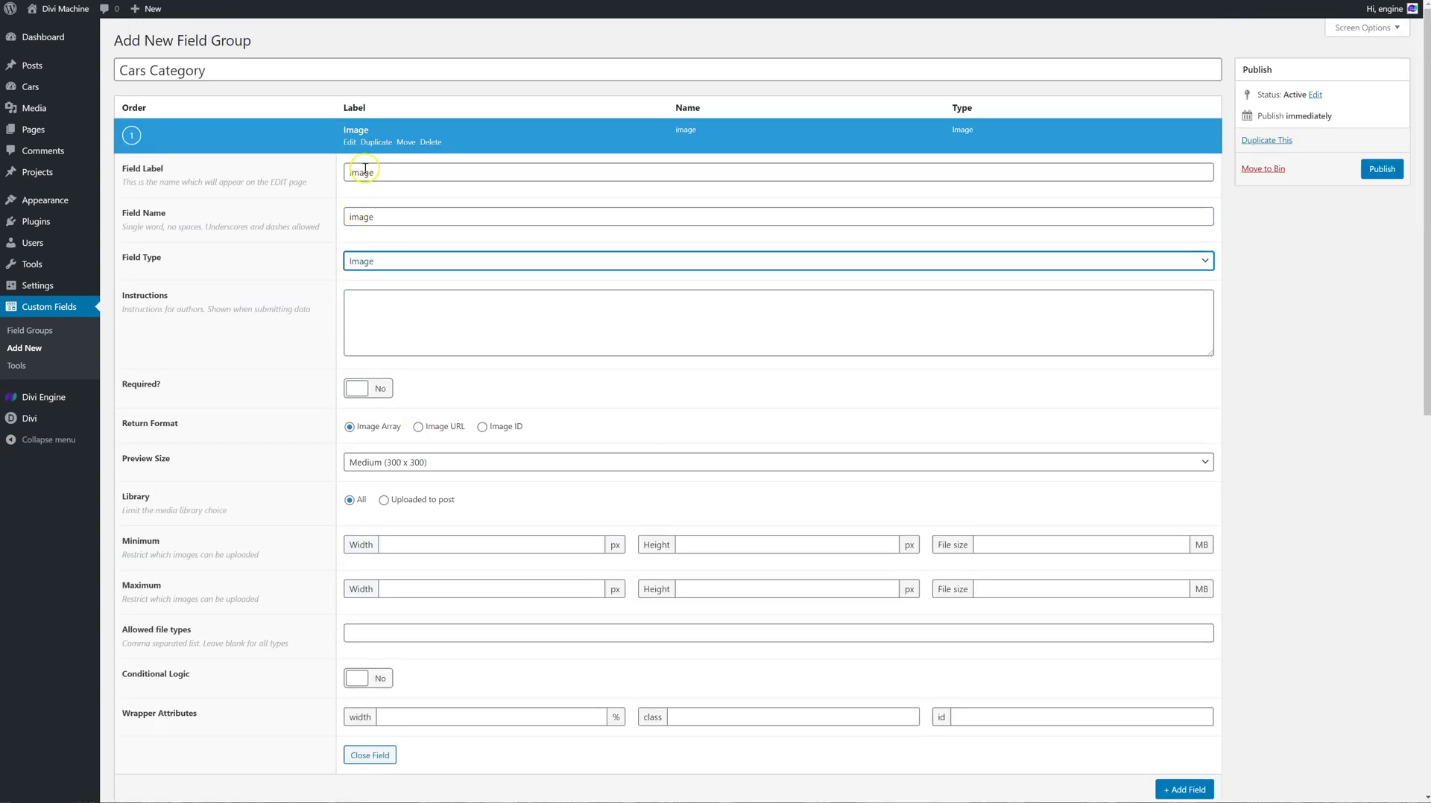
pyautogui.click(350, 142)
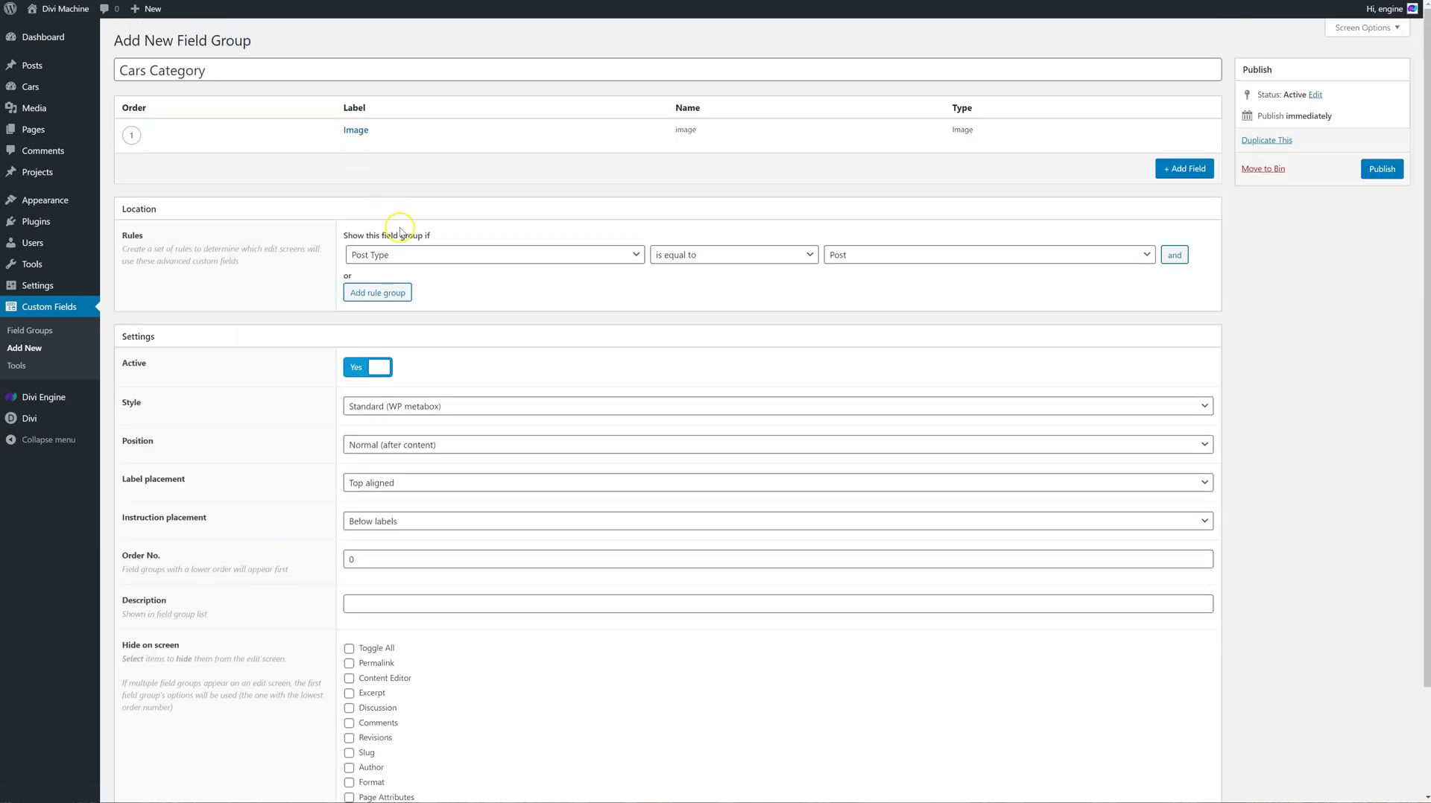
pyautogui.click(419, 259)
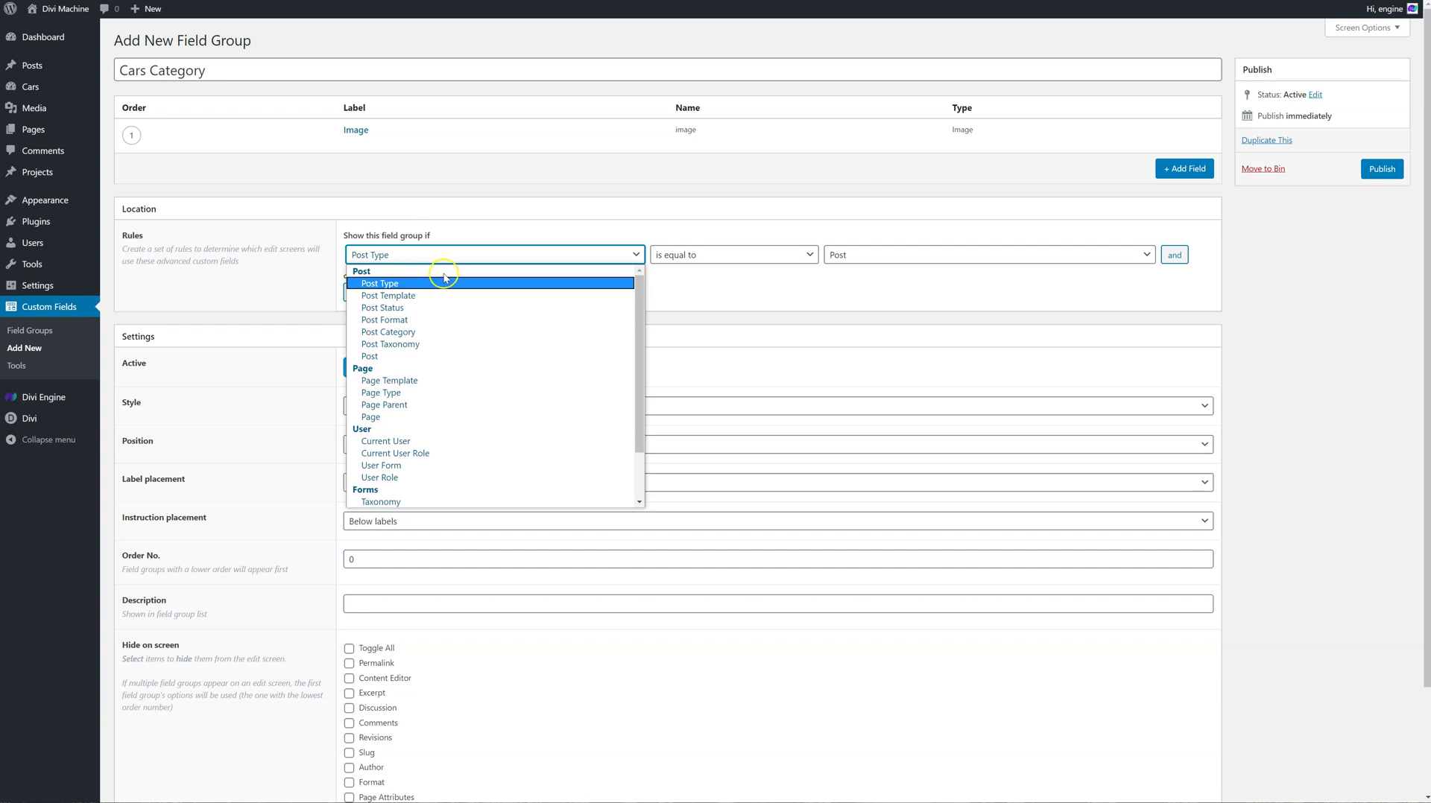
pyautogui.click(468, 345)
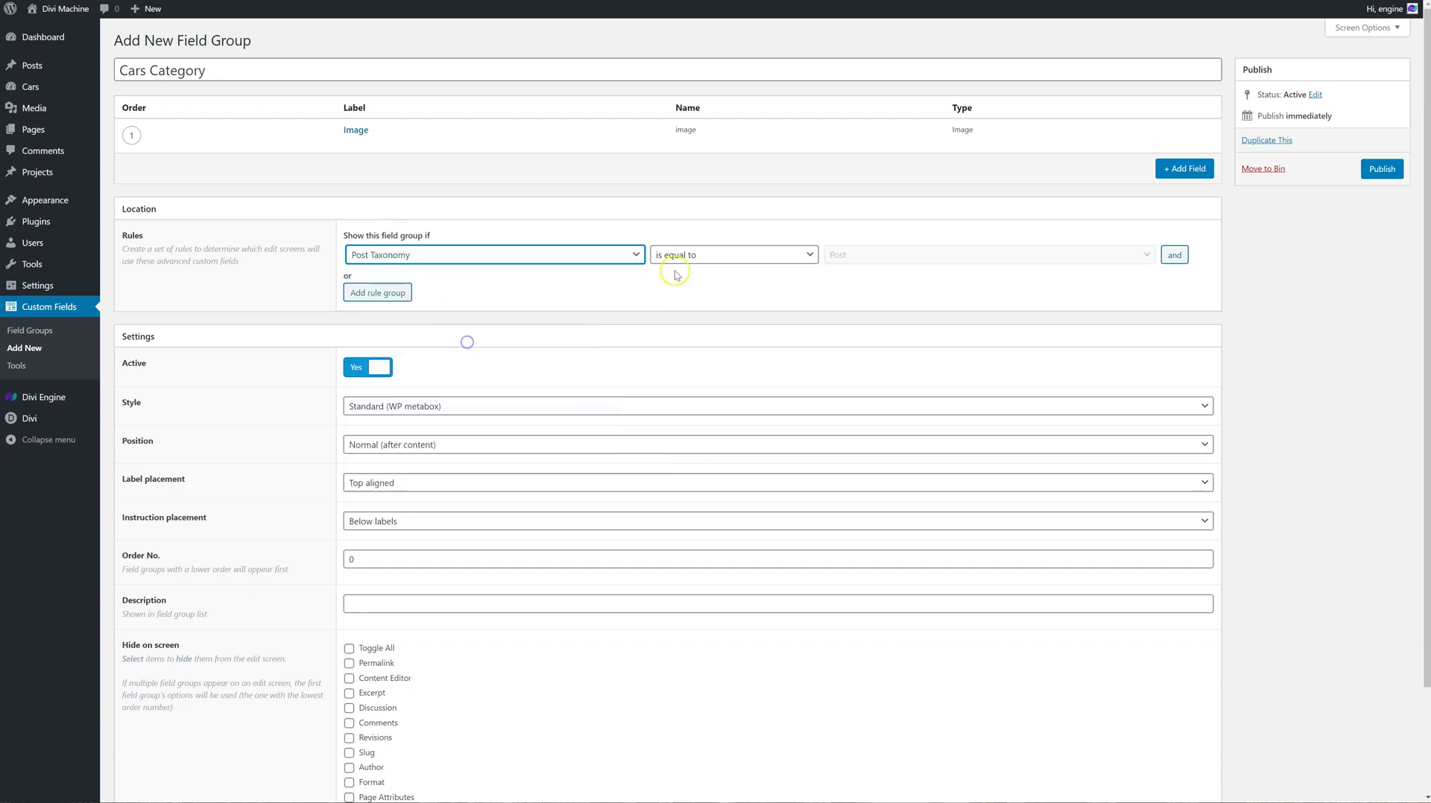
pyautogui.click(951, 257)
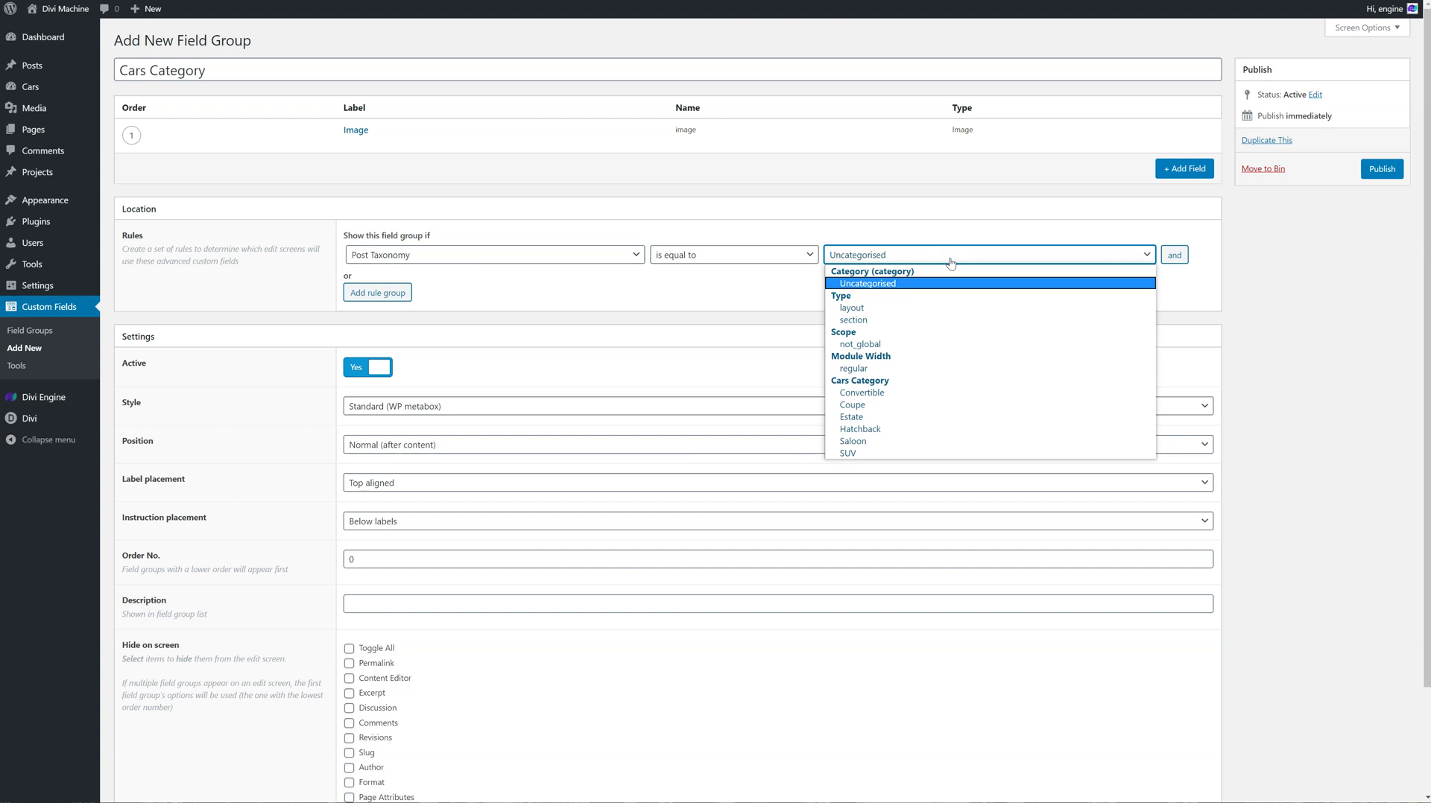
pyautogui.click(470, 253)
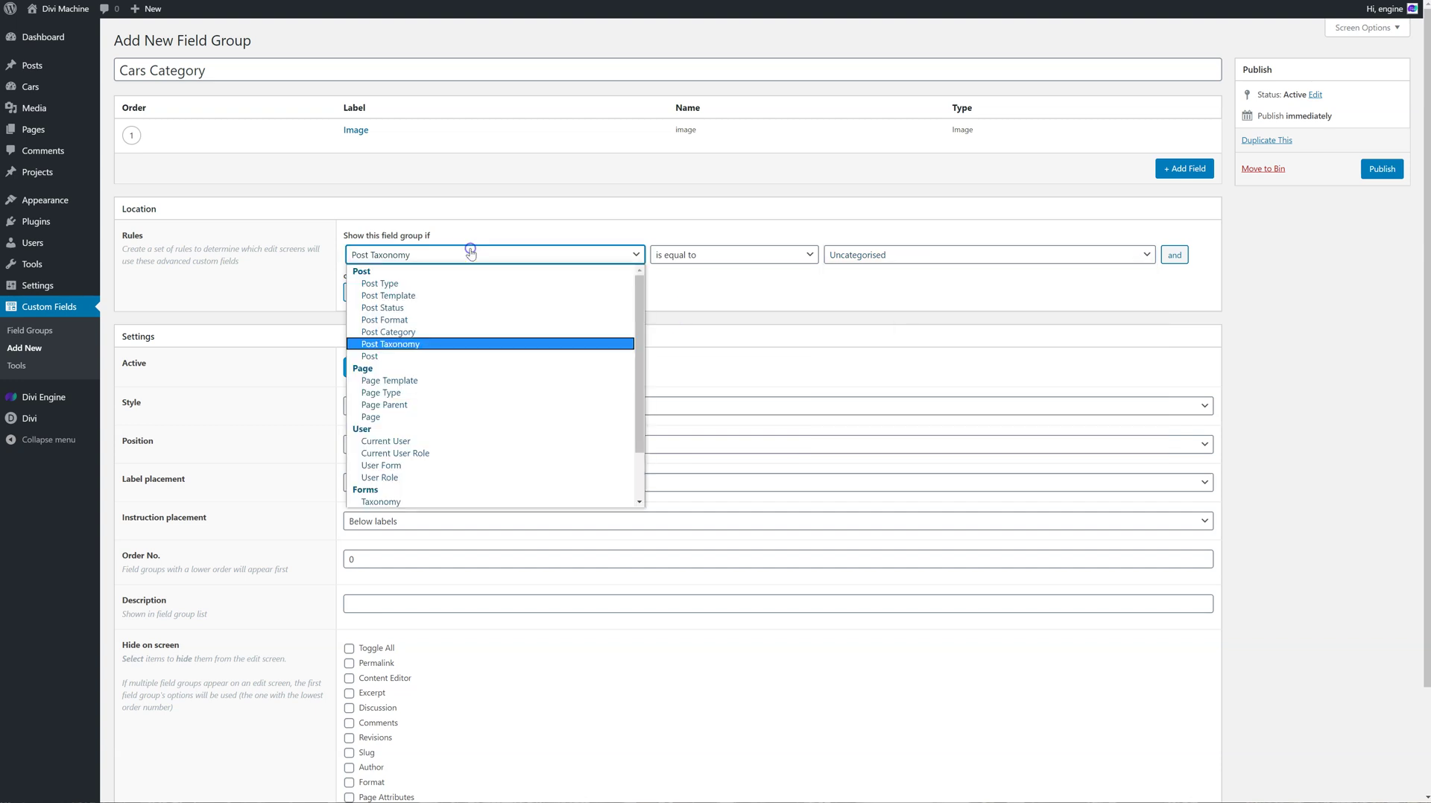
pyautogui.click(470, 331)
pyautogui.click(572, 255)
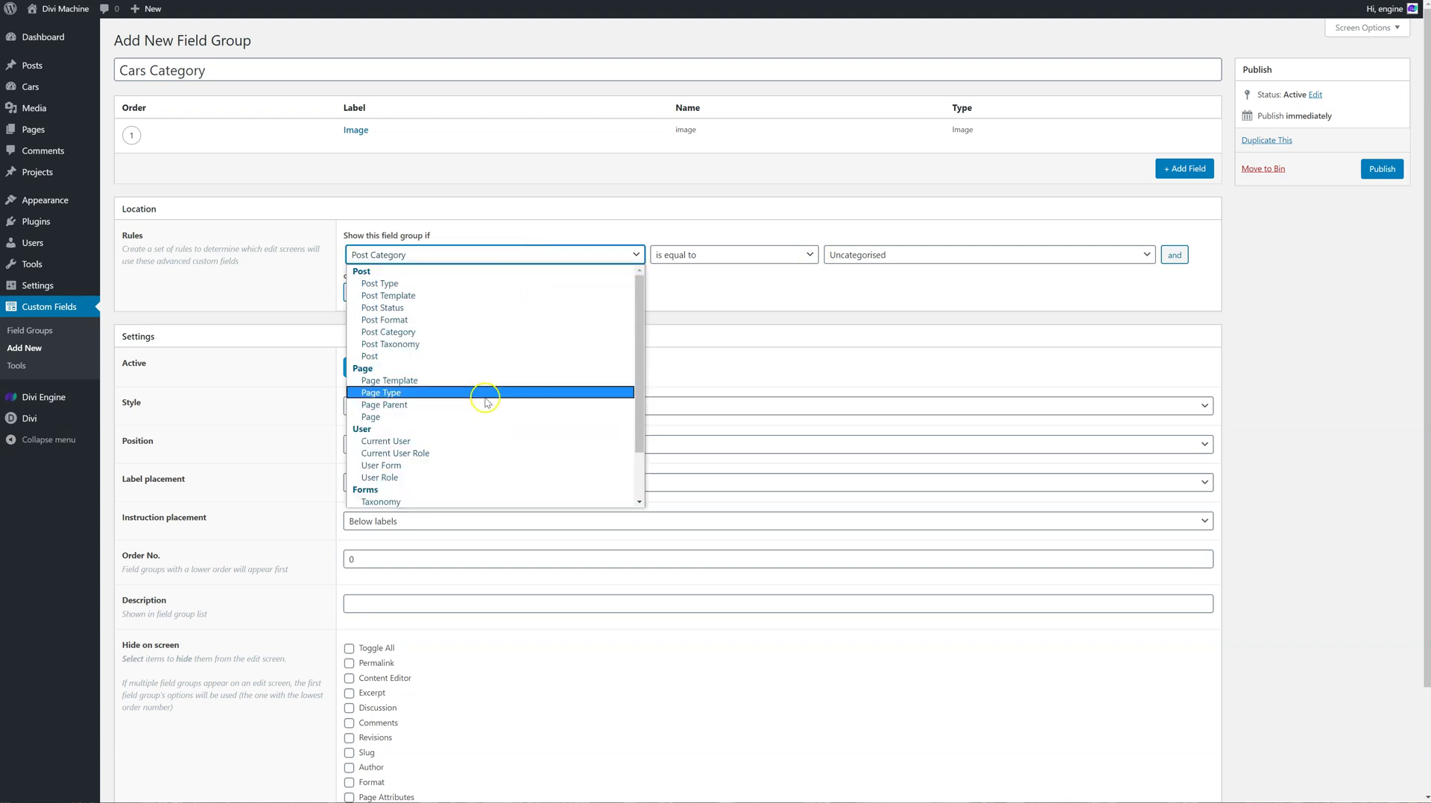
pyautogui.scroll(-3, 485, 401)
pyautogui.click(463, 438)
pyautogui.click(843, 257)
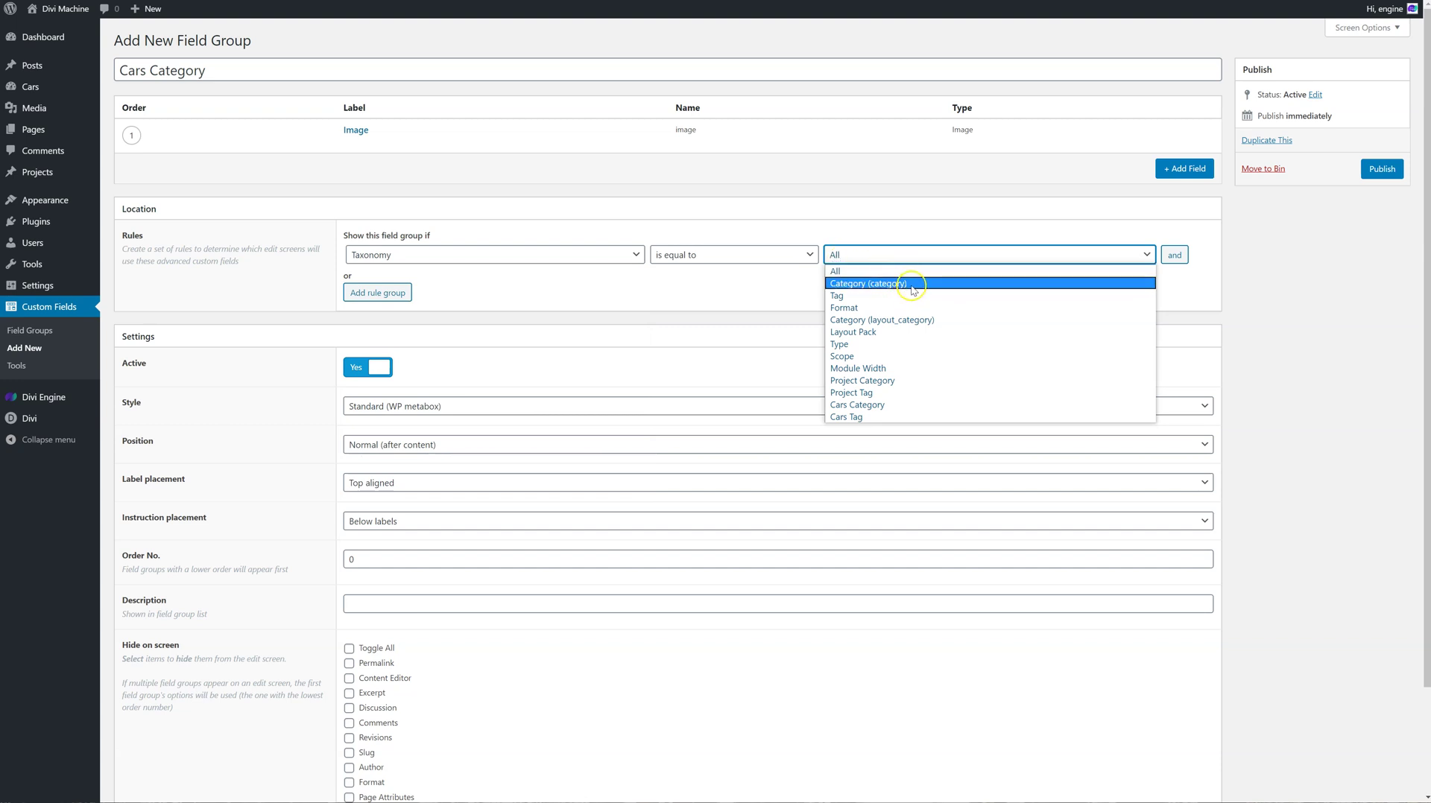
pyautogui.click(890, 405)
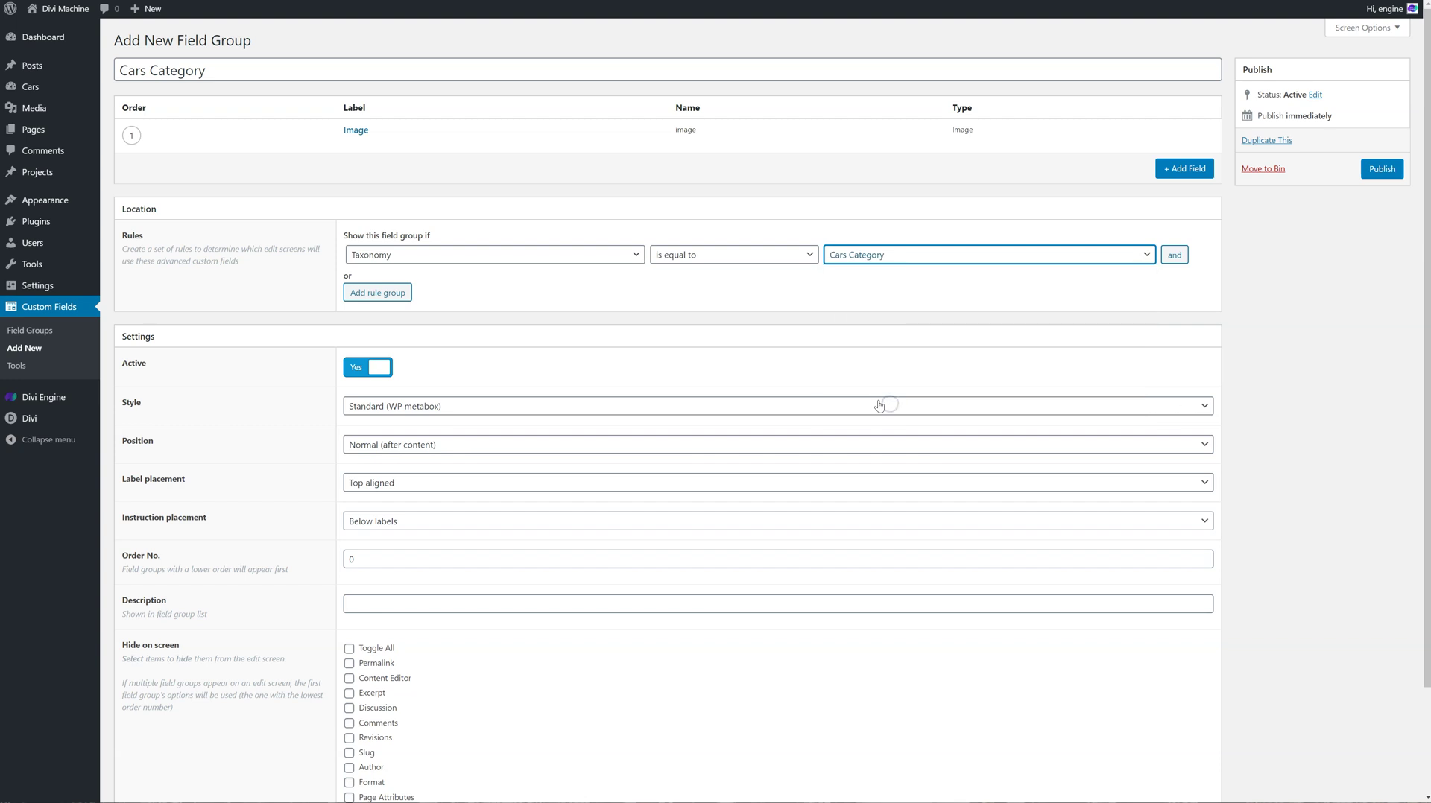
# Confirm the Taxonomy / Cars Category rule and publish the field group.
pyautogui.click(442, 254)
pyautogui.scroll(-3, 464, 367)
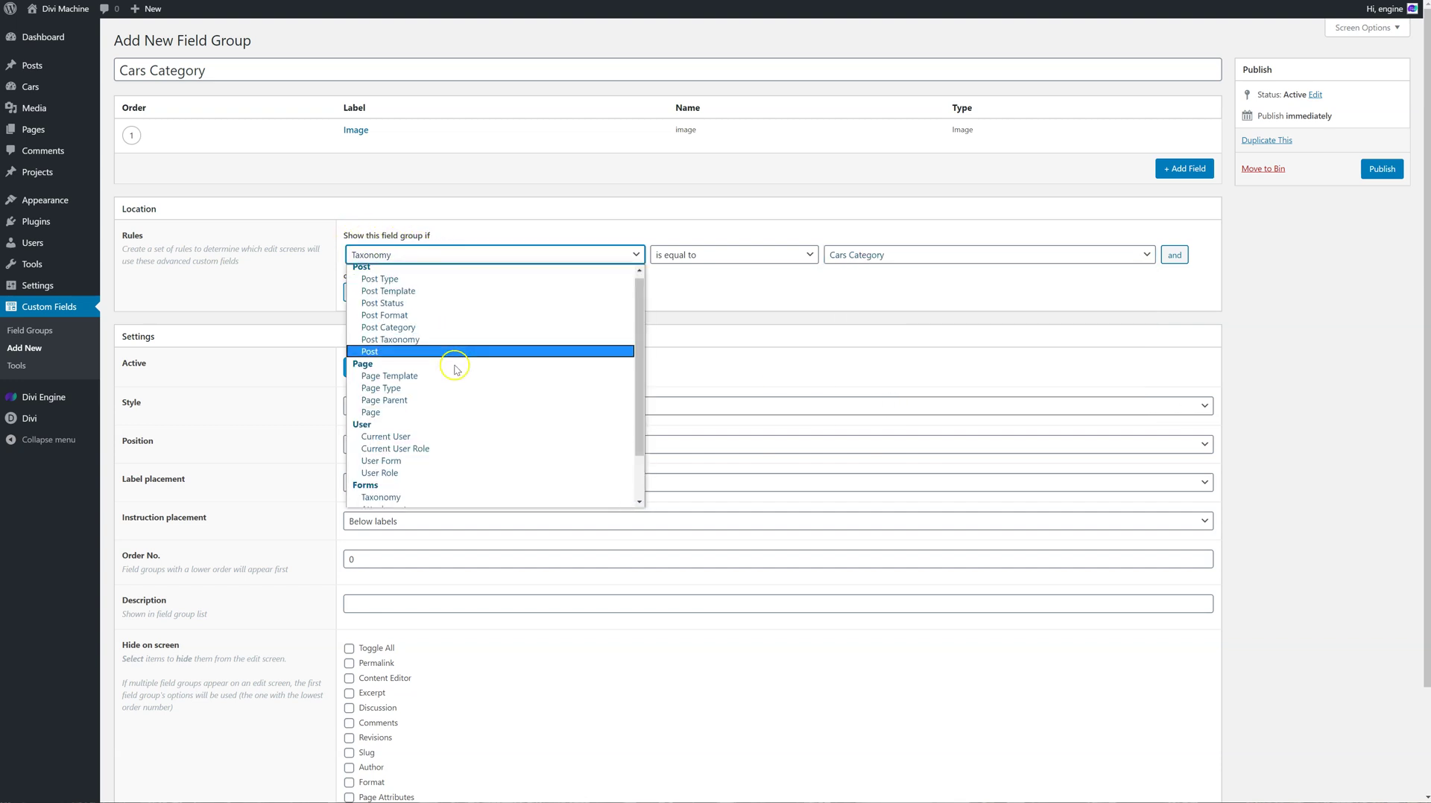
pyautogui.click(462, 443)
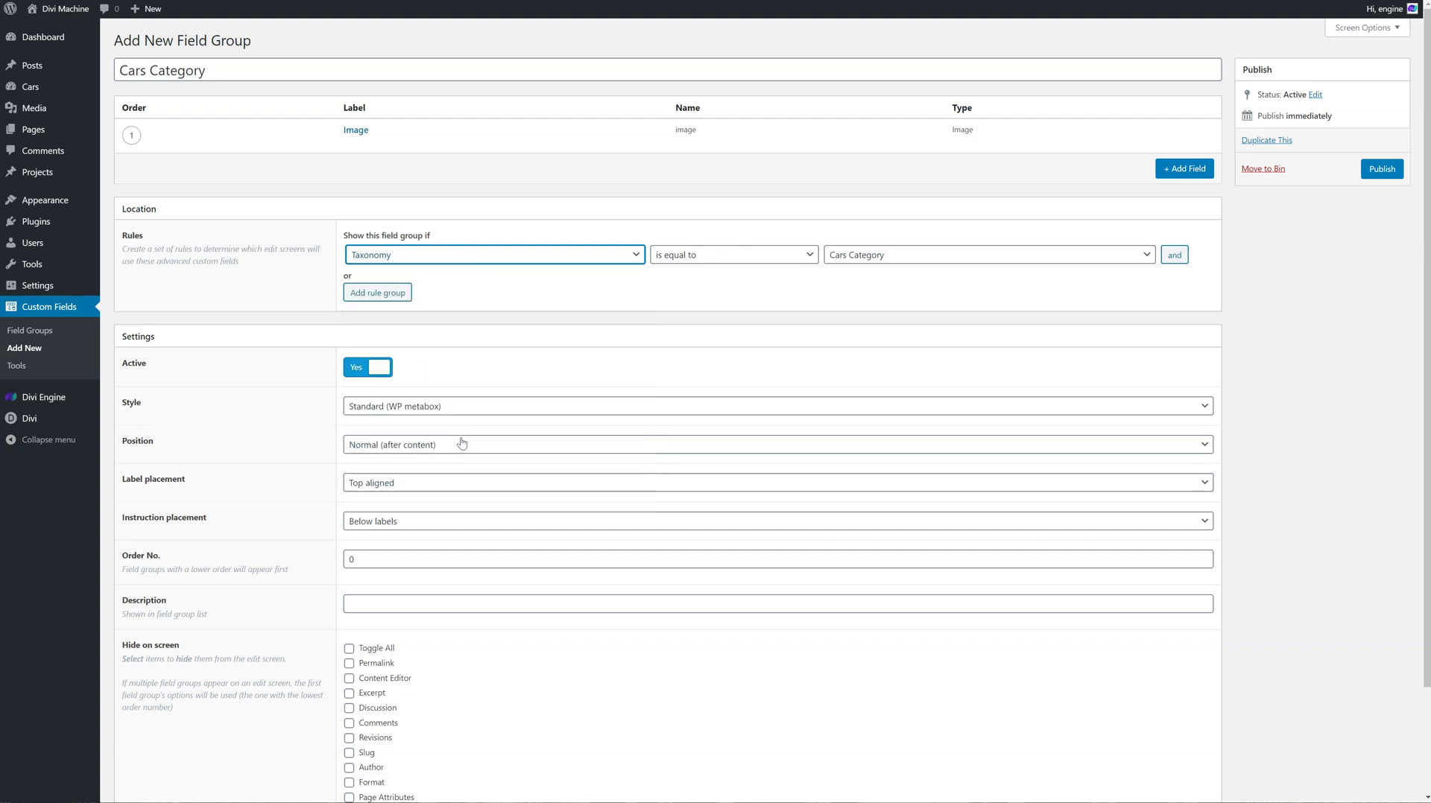
pyautogui.click(856, 260)
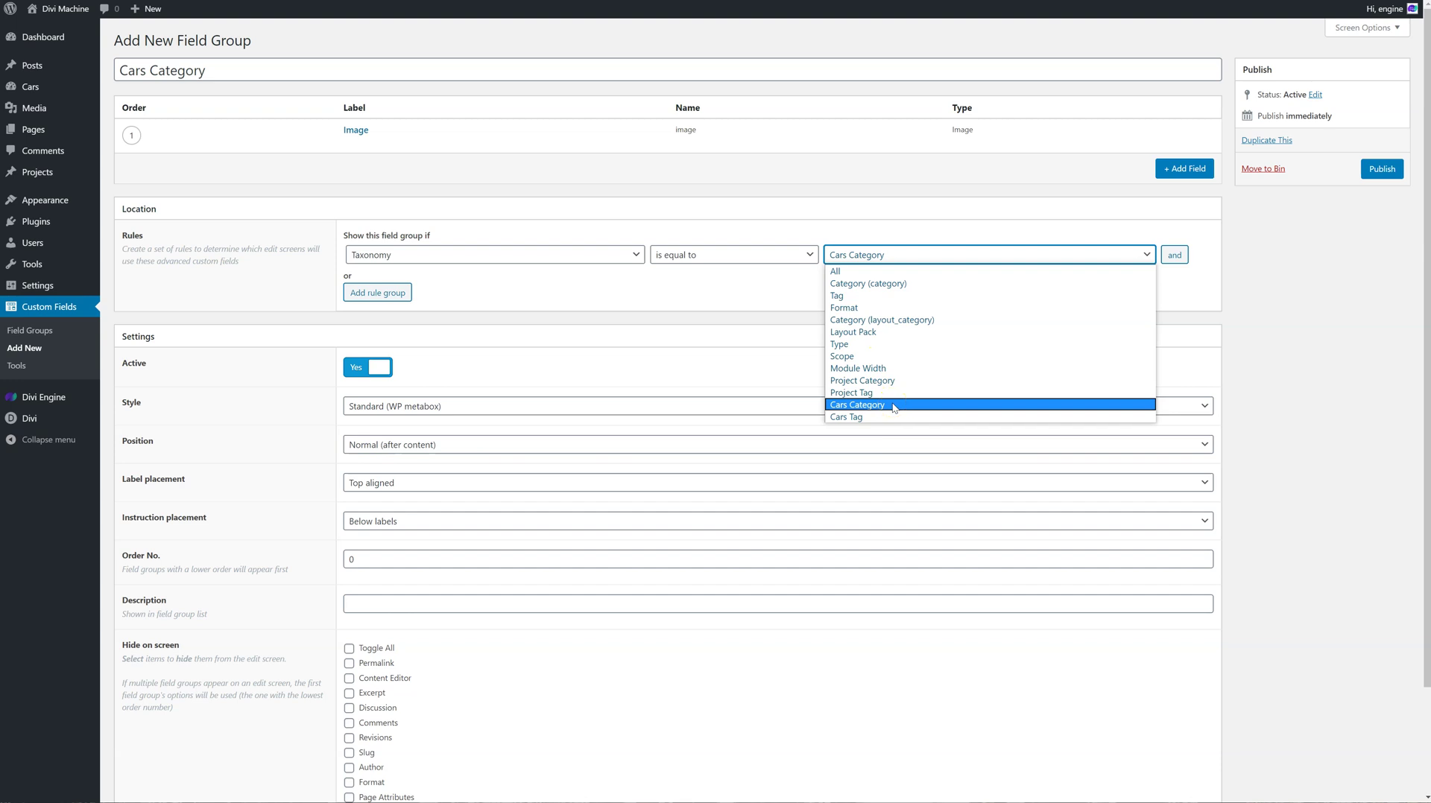
pyautogui.click(847, 406)
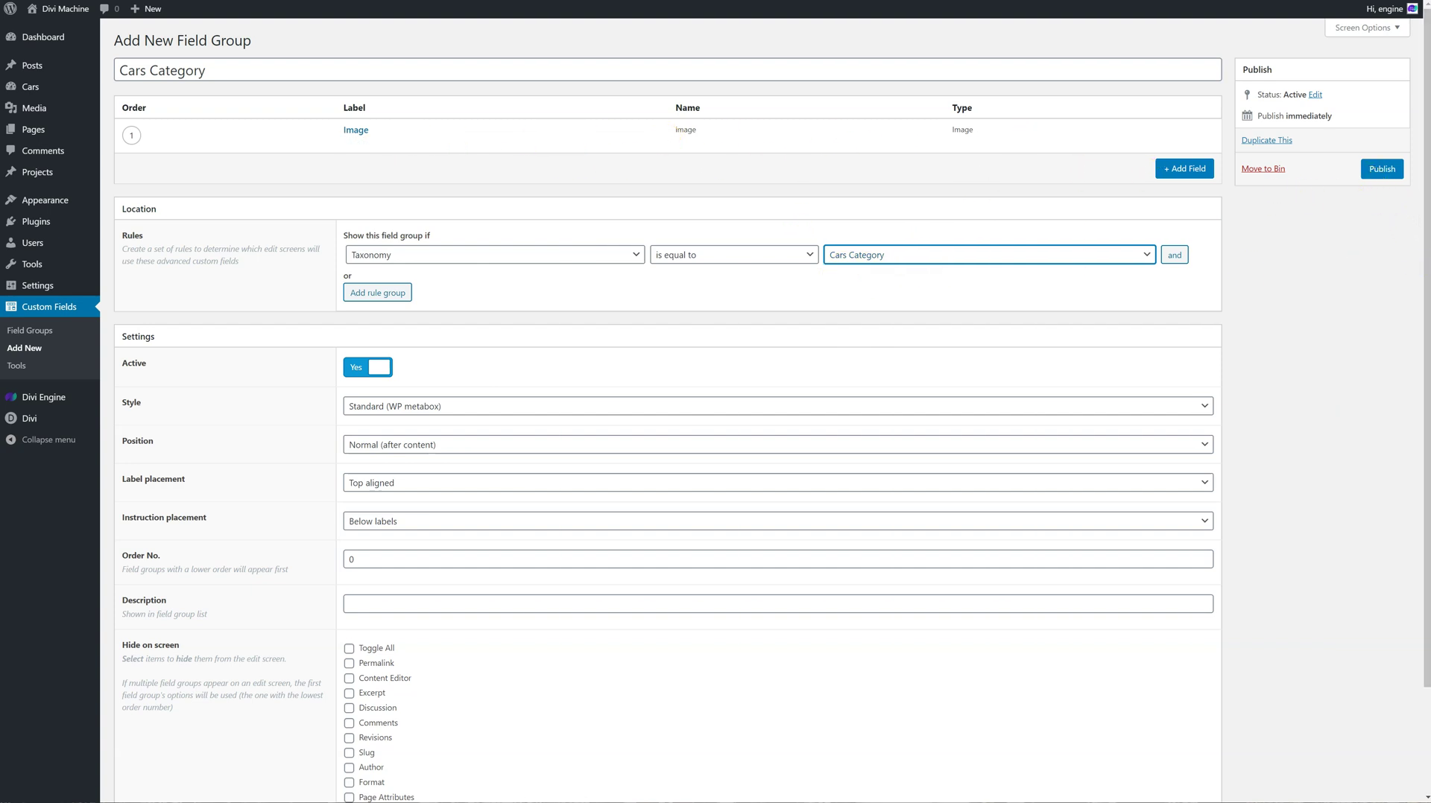
pyautogui.click(1391, 177)
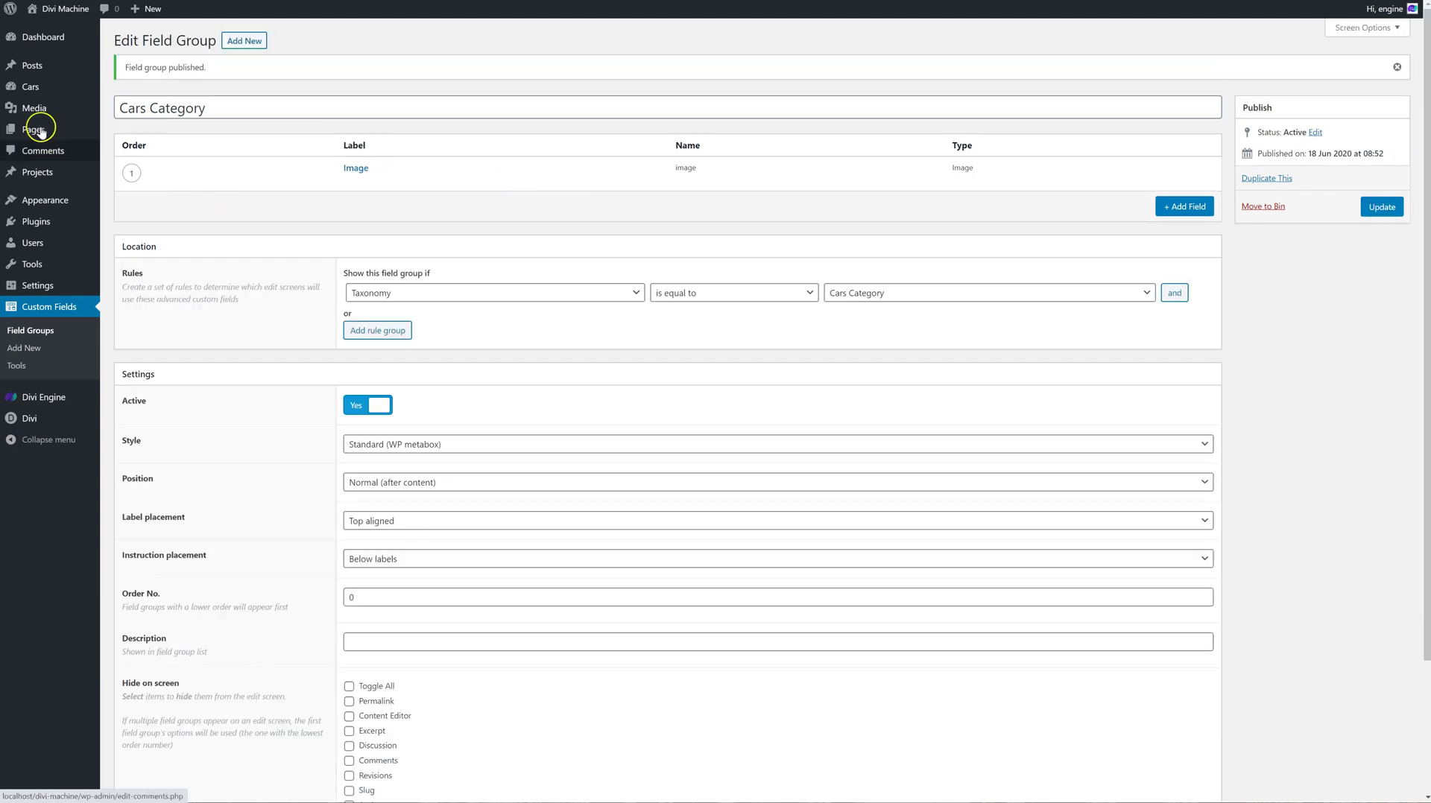
# Open the Convertible category from the Cars categories list.
pyautogui.moveTo(39, 110)
pyautogui.moveTo(67, 89)
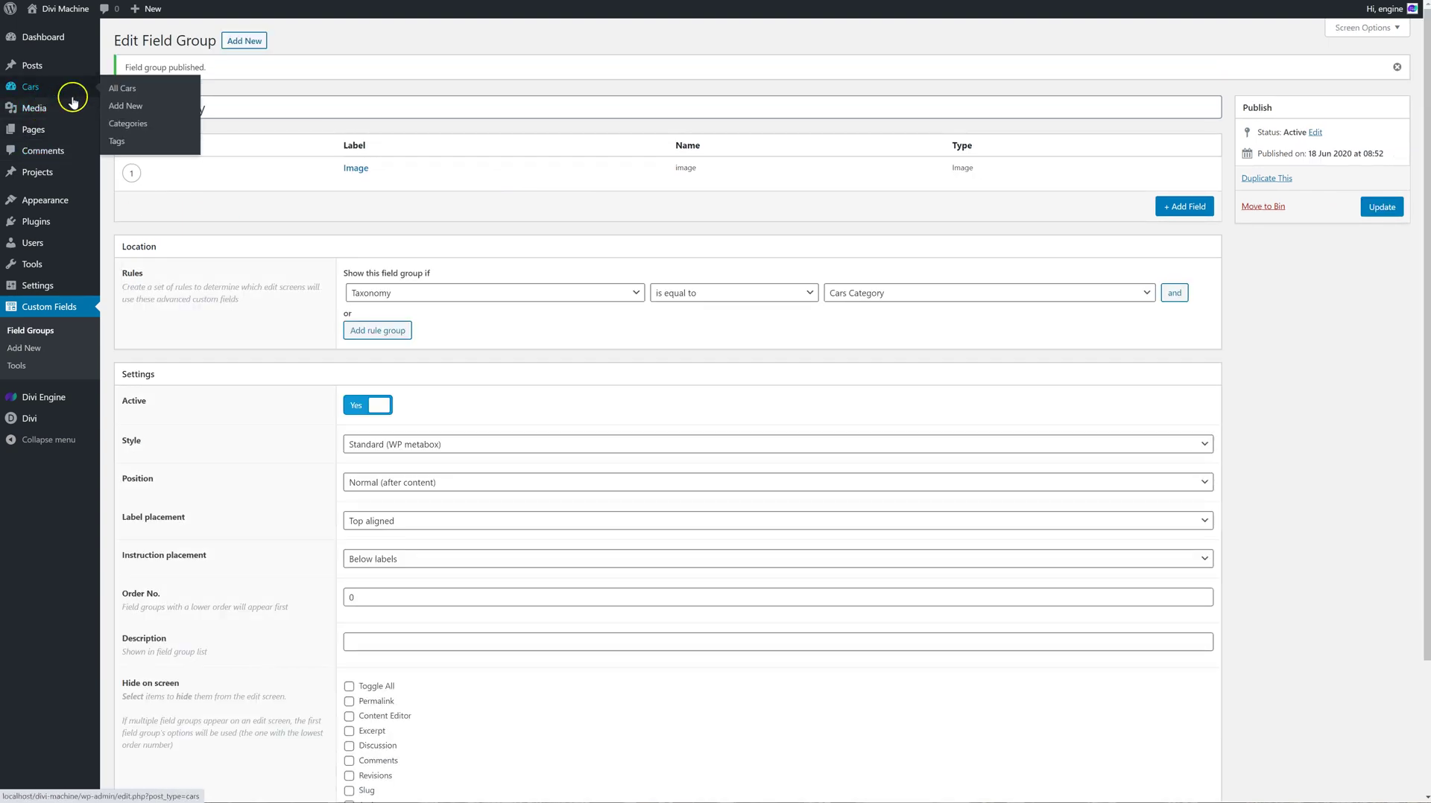
pyautogui.click(148, 124)
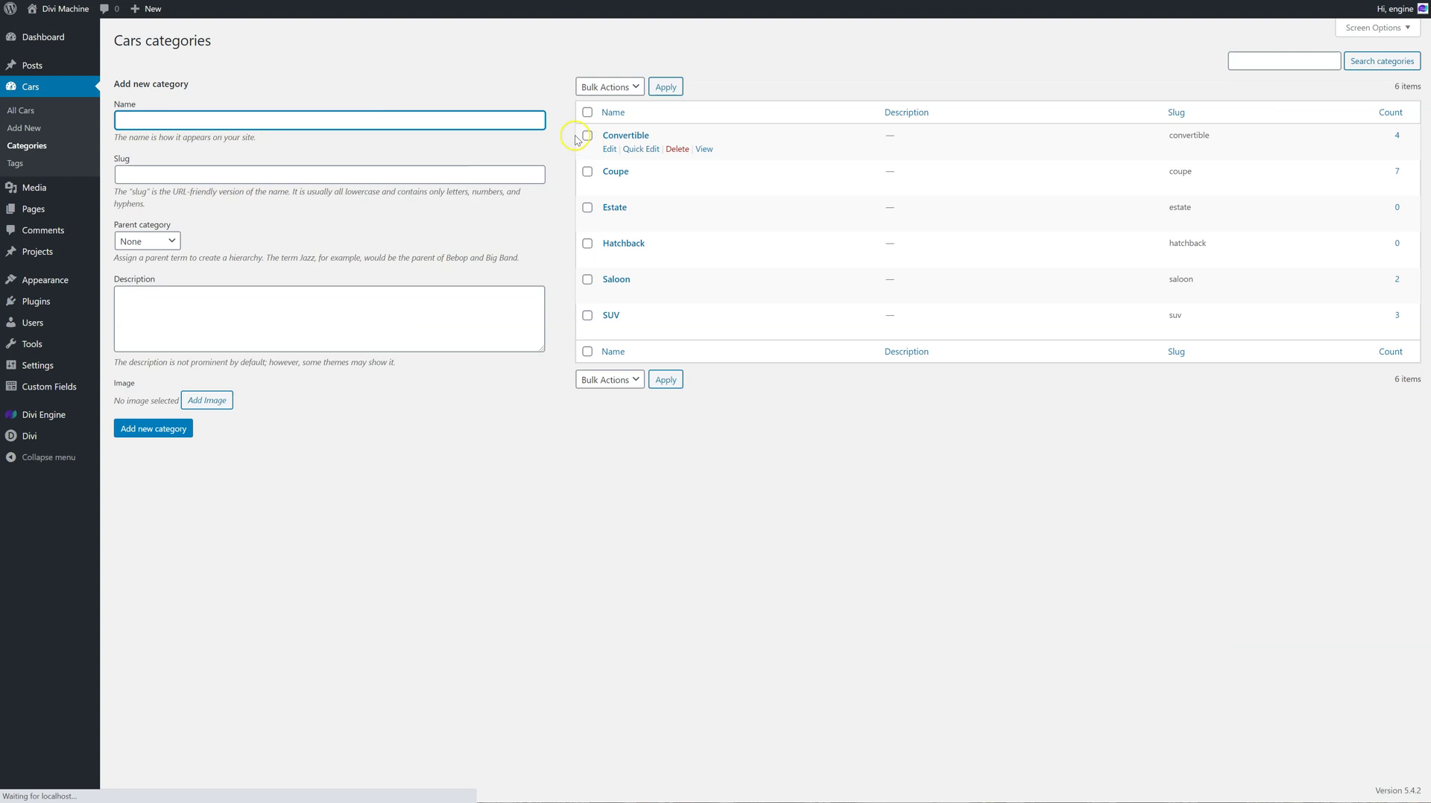
pyautogui.click(626, 137)
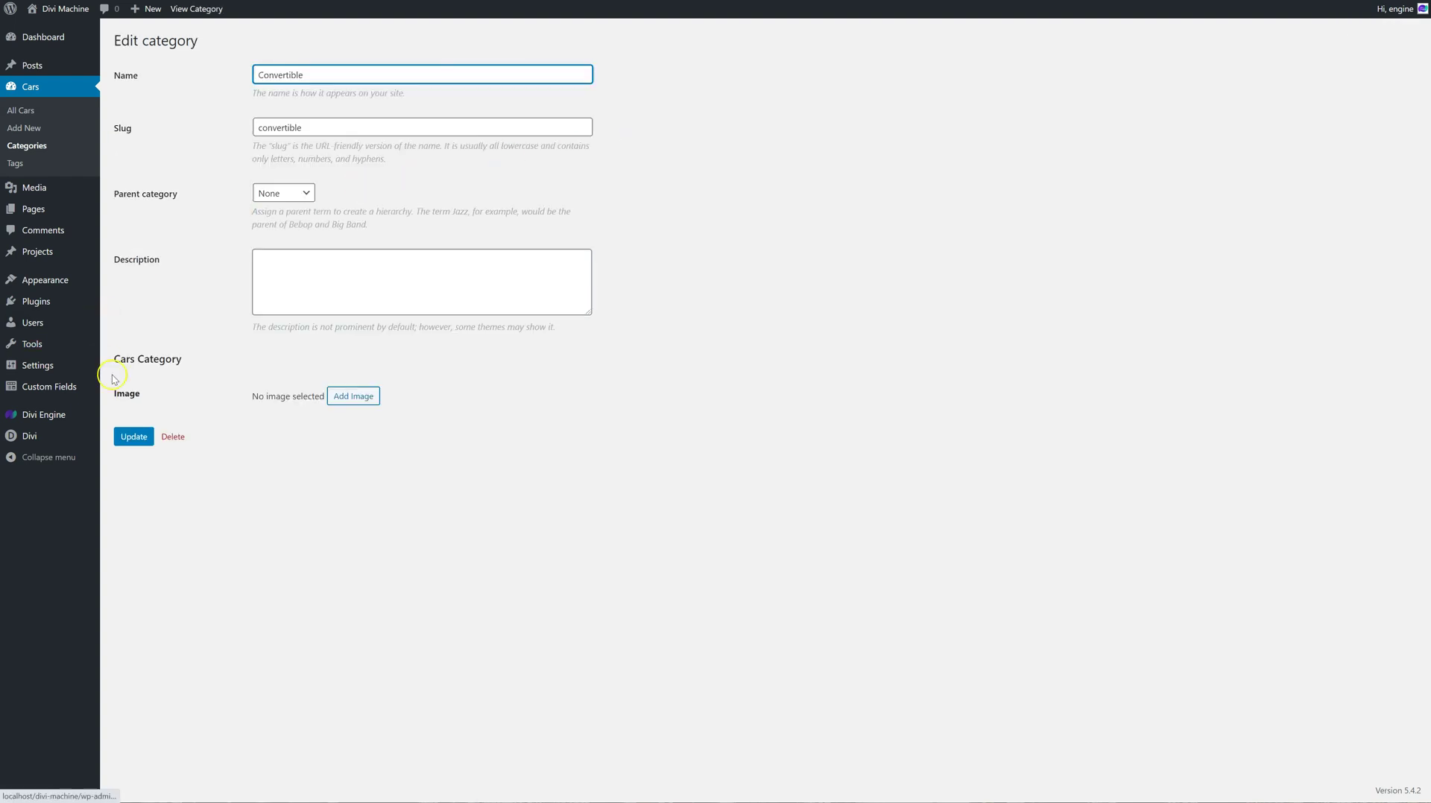
# Set the white Mercedes photo merc-e400-5 as Convertible's image, update, then go to All Cars.
pyautogui.click(346, 397)
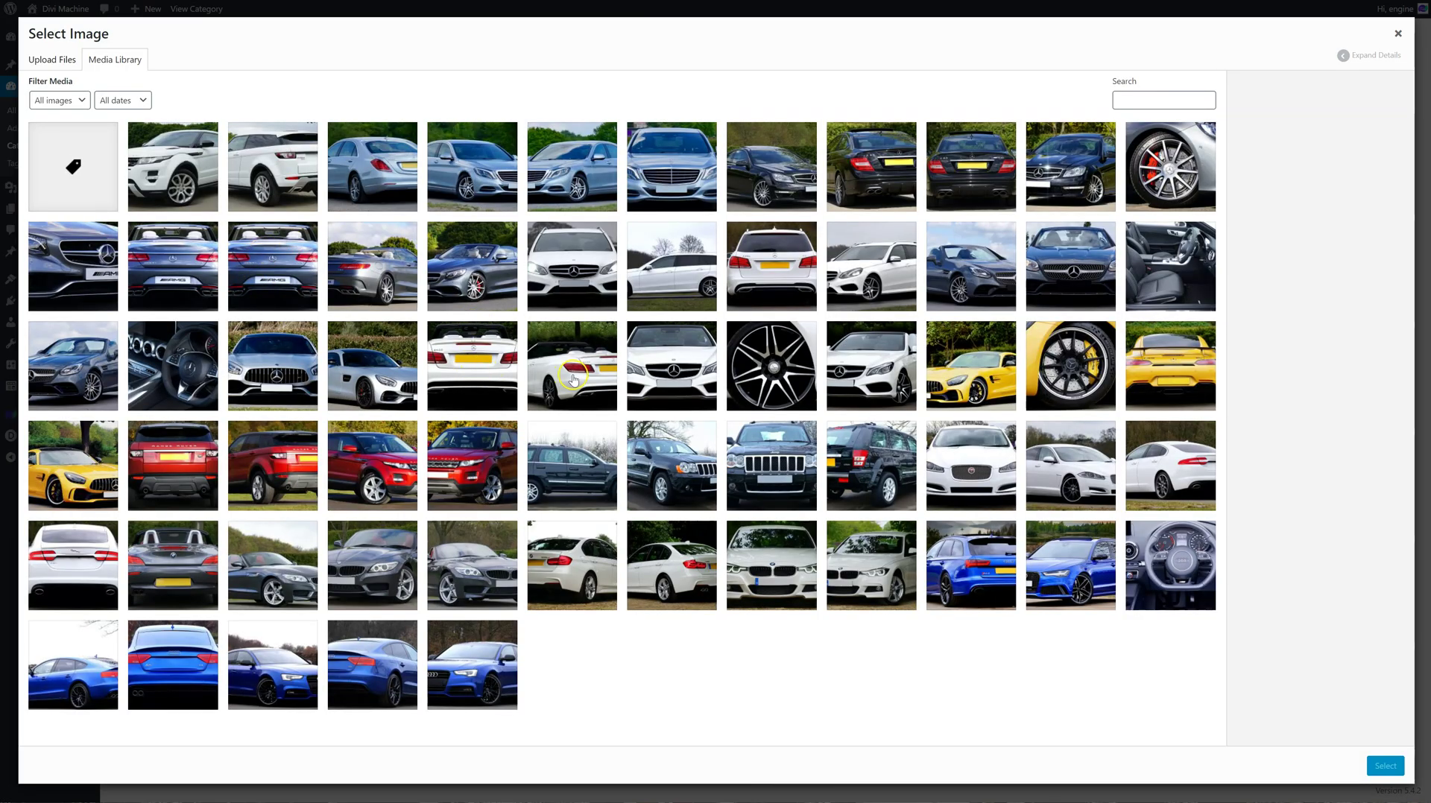
pyautogui.click(574, 378)
pyautogui.click(872, 380)
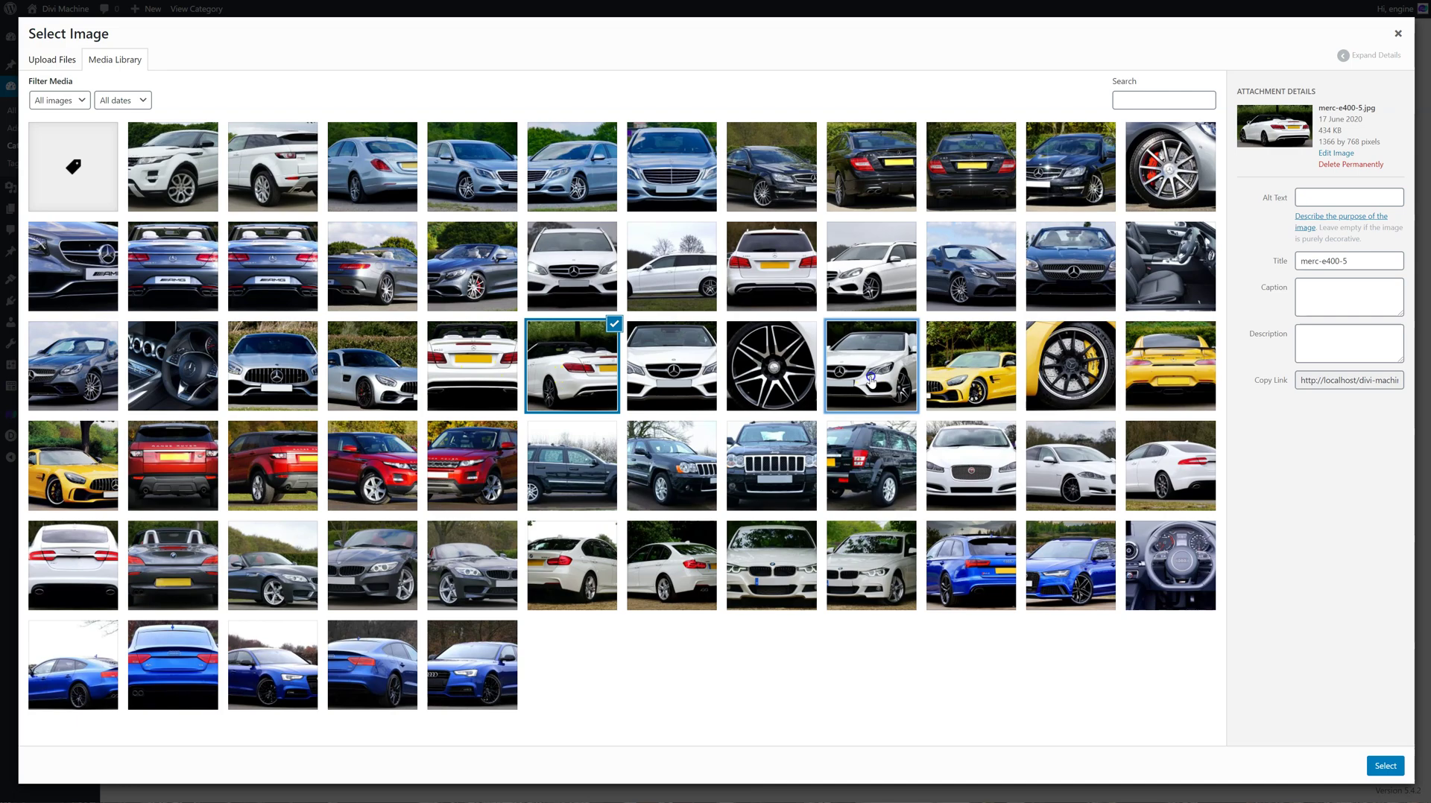
pyautogui.click(1386, 766)
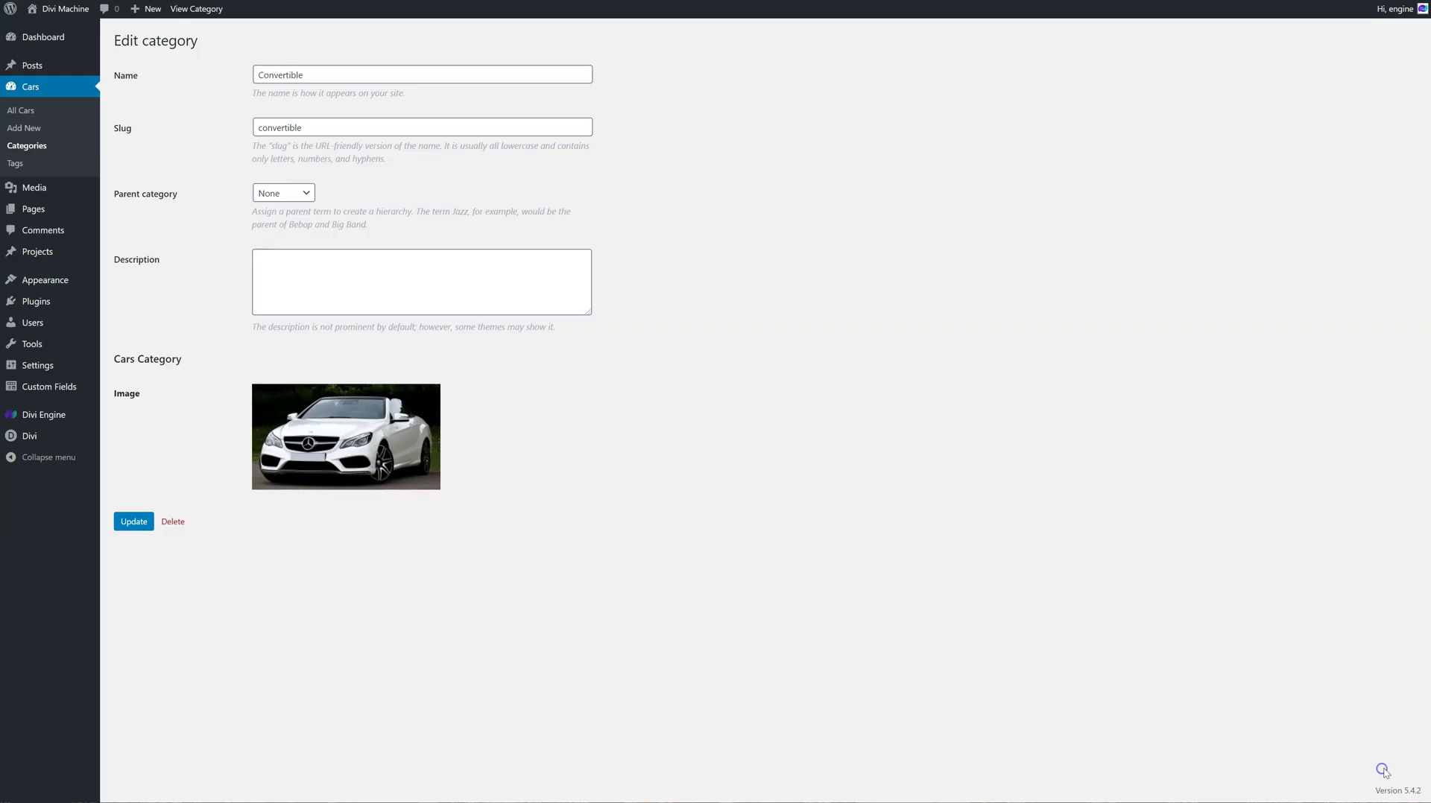
pyautogui.click(150, 526)
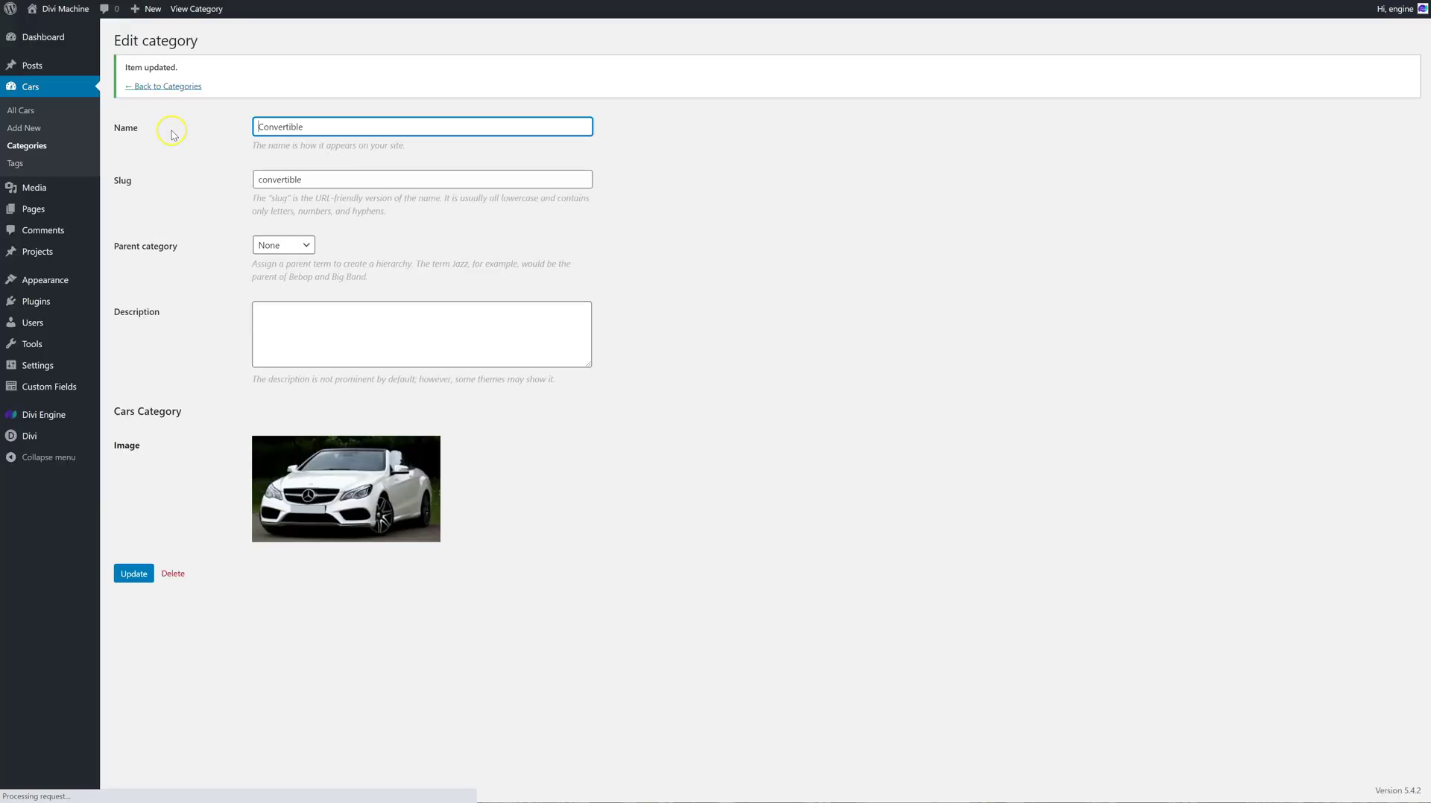
pyautogui.click(39, 94)
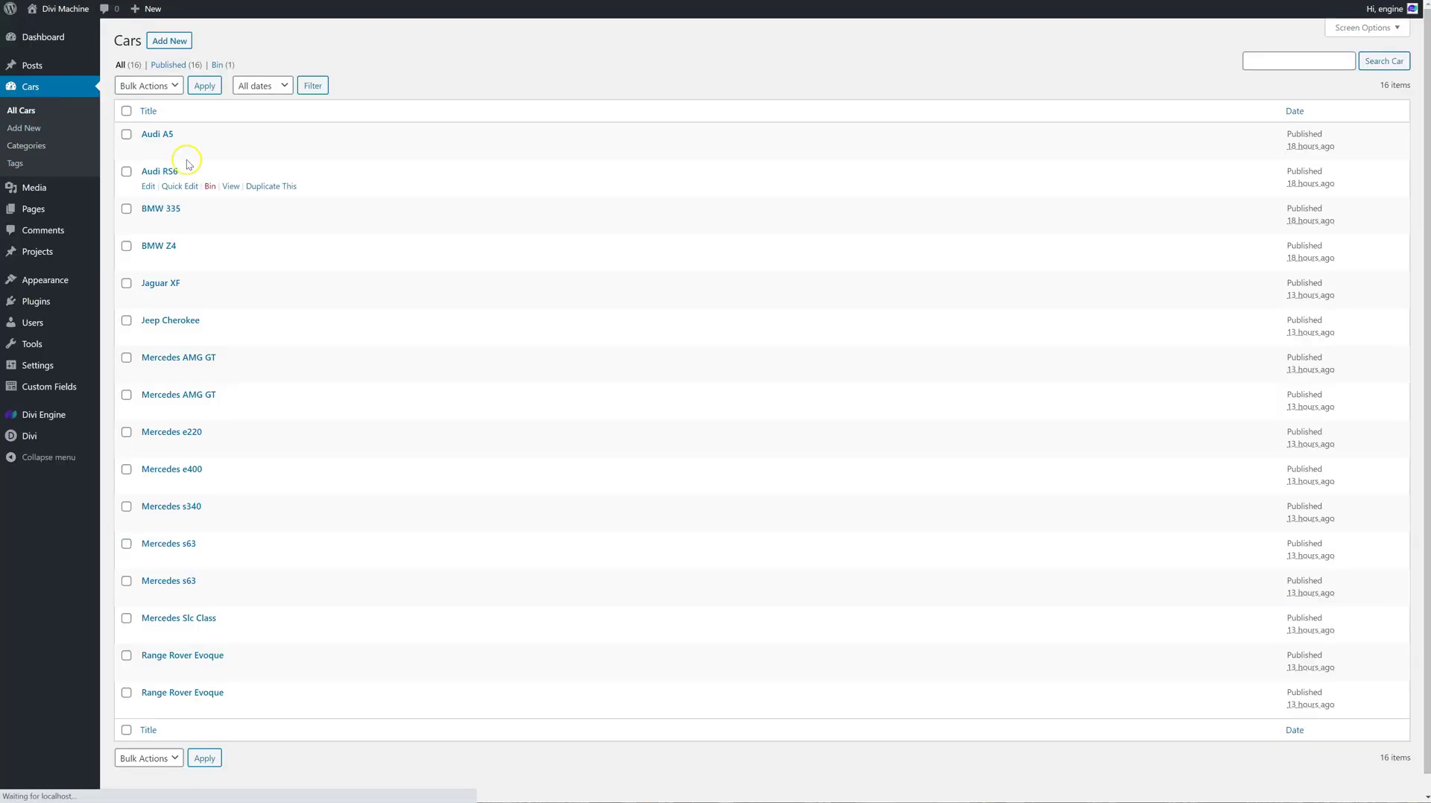
# Open the car categories list, with the Coupe and Saloon categories in new tabs.
pyautogui.click(49, 147)
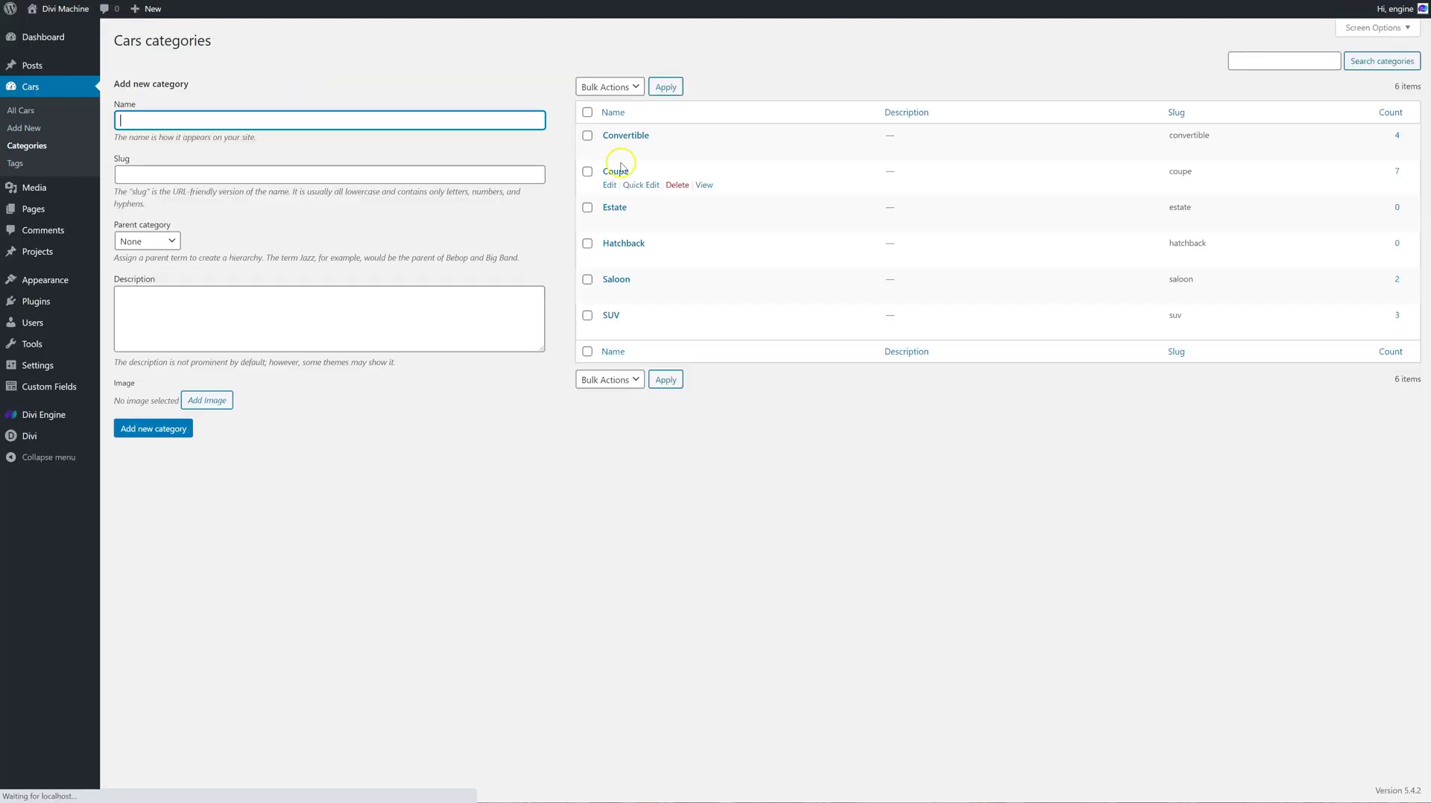
pyautogui.rightClick(616, 170)
pyautogui.click(638, 181)
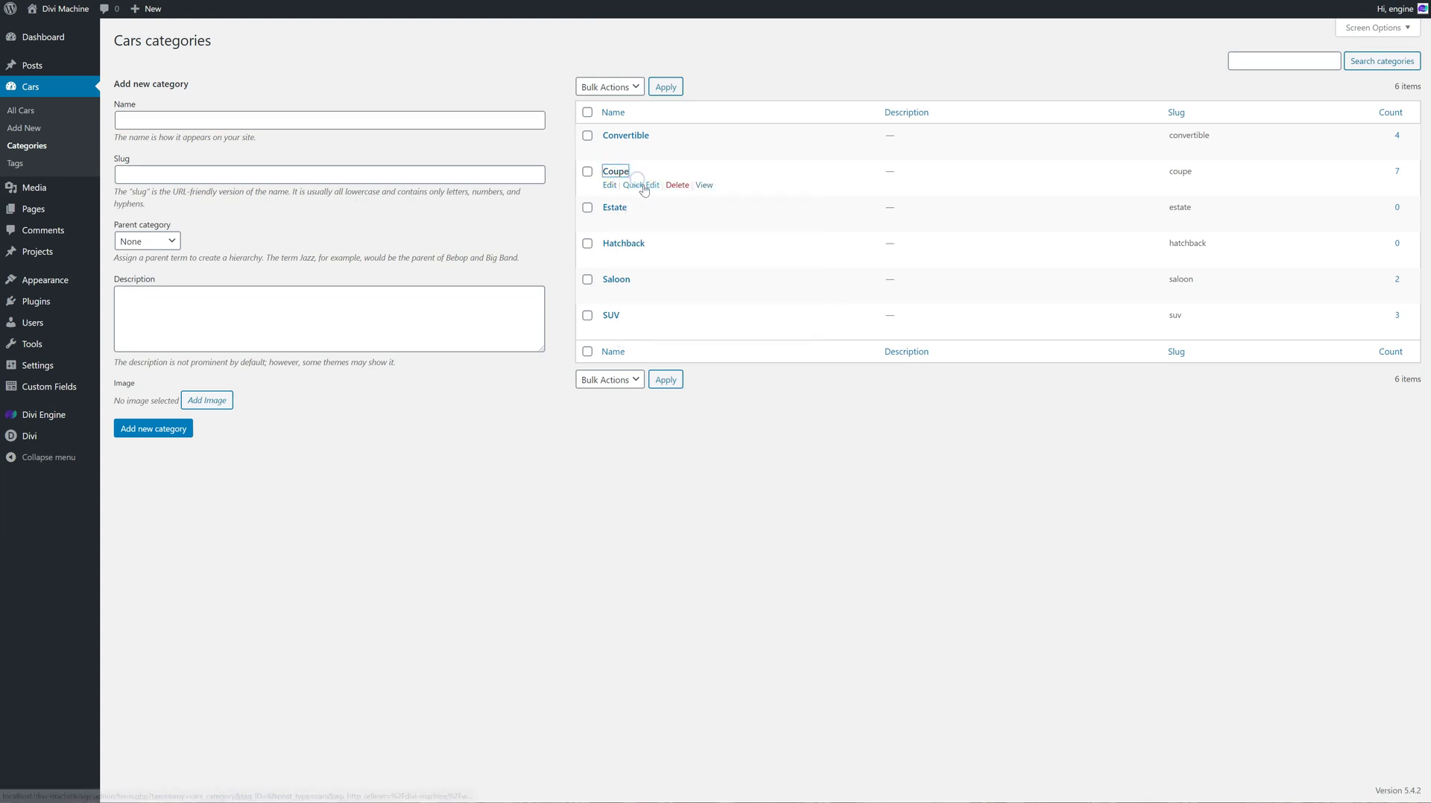
pyautogui.rightClick(612, 277)
pyautogui.click(648, 286)
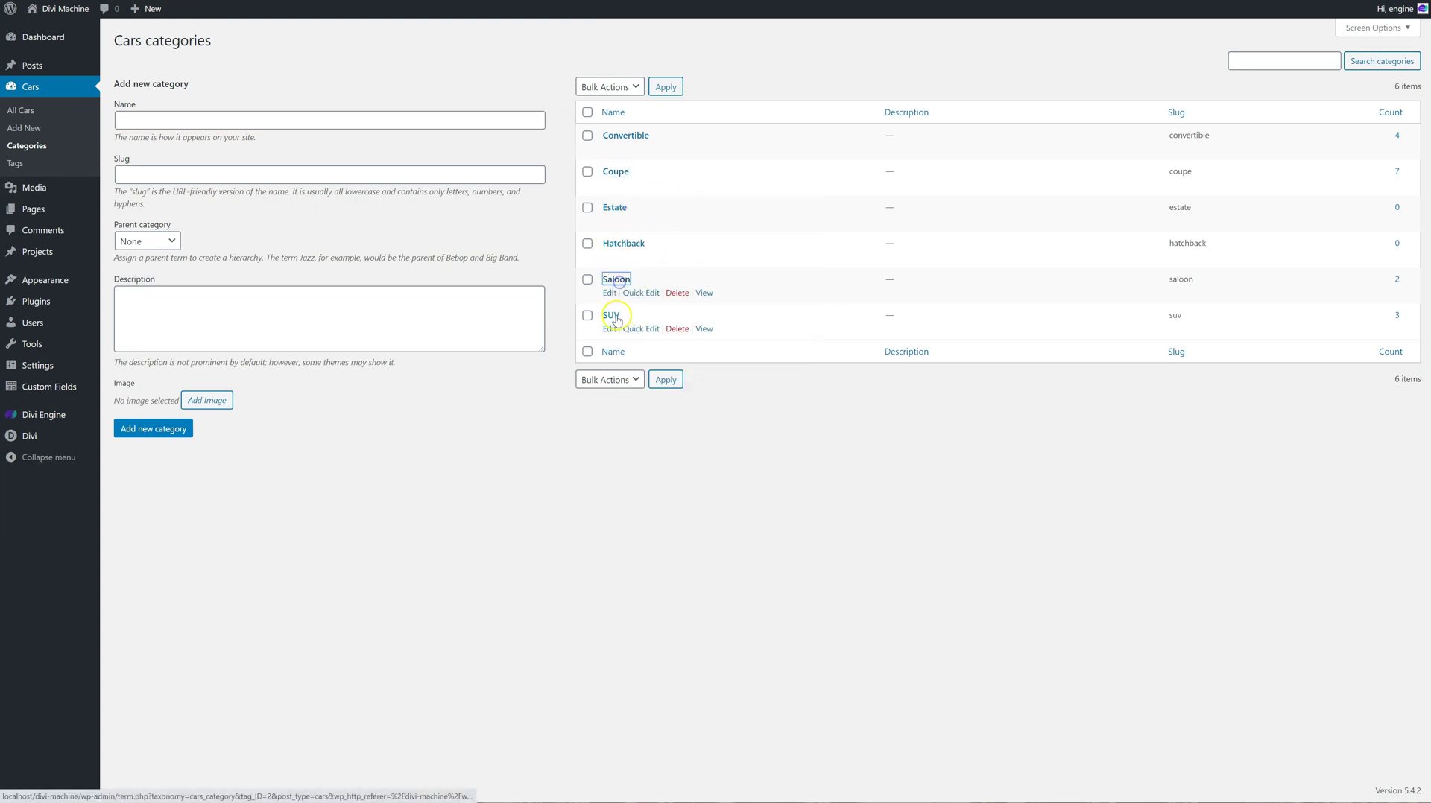
# Give the SUV category the red SUV photo as its image and save it.
pyautogui.click(608, 315)
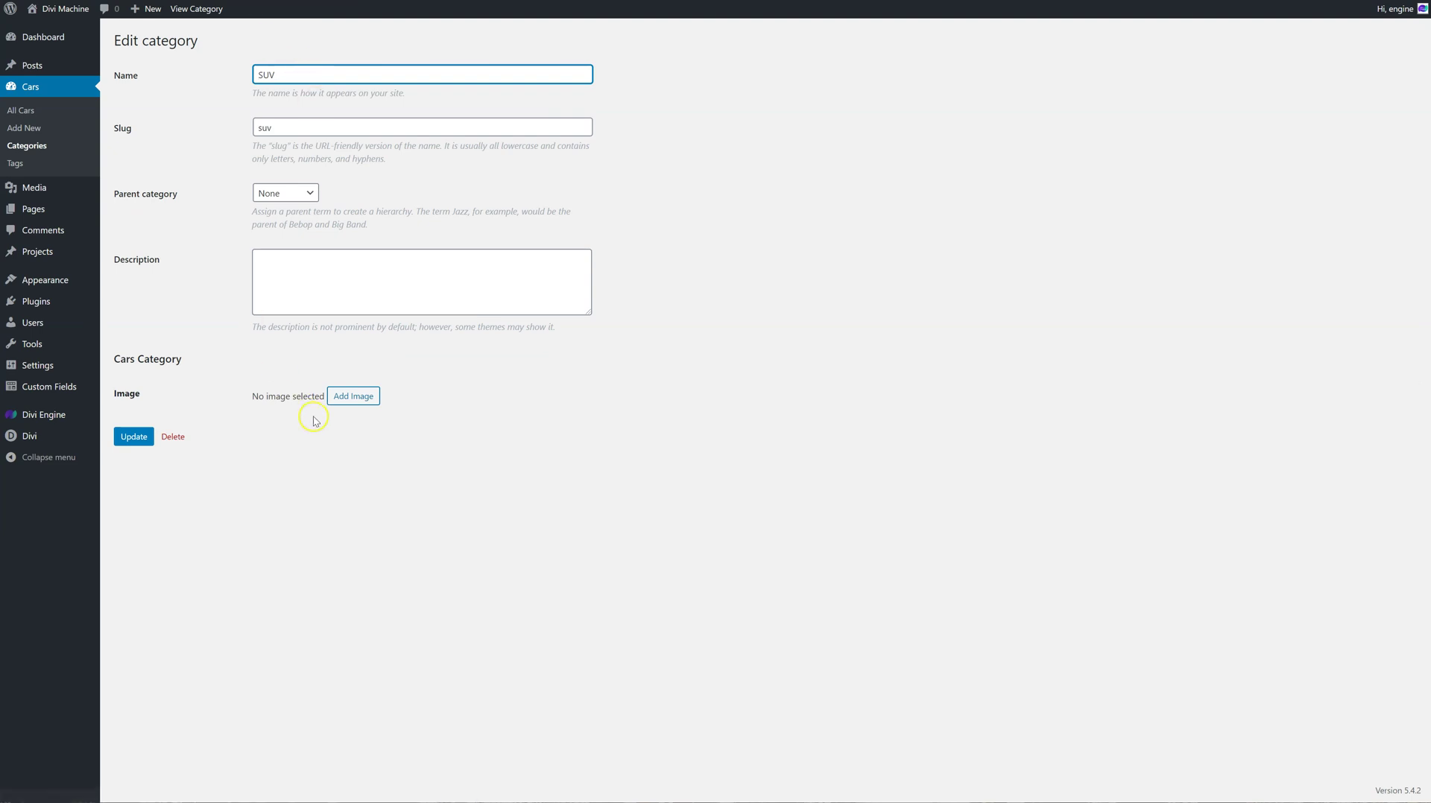
pyautogui.click(337, 395)
pyautogui.click(367, 474)
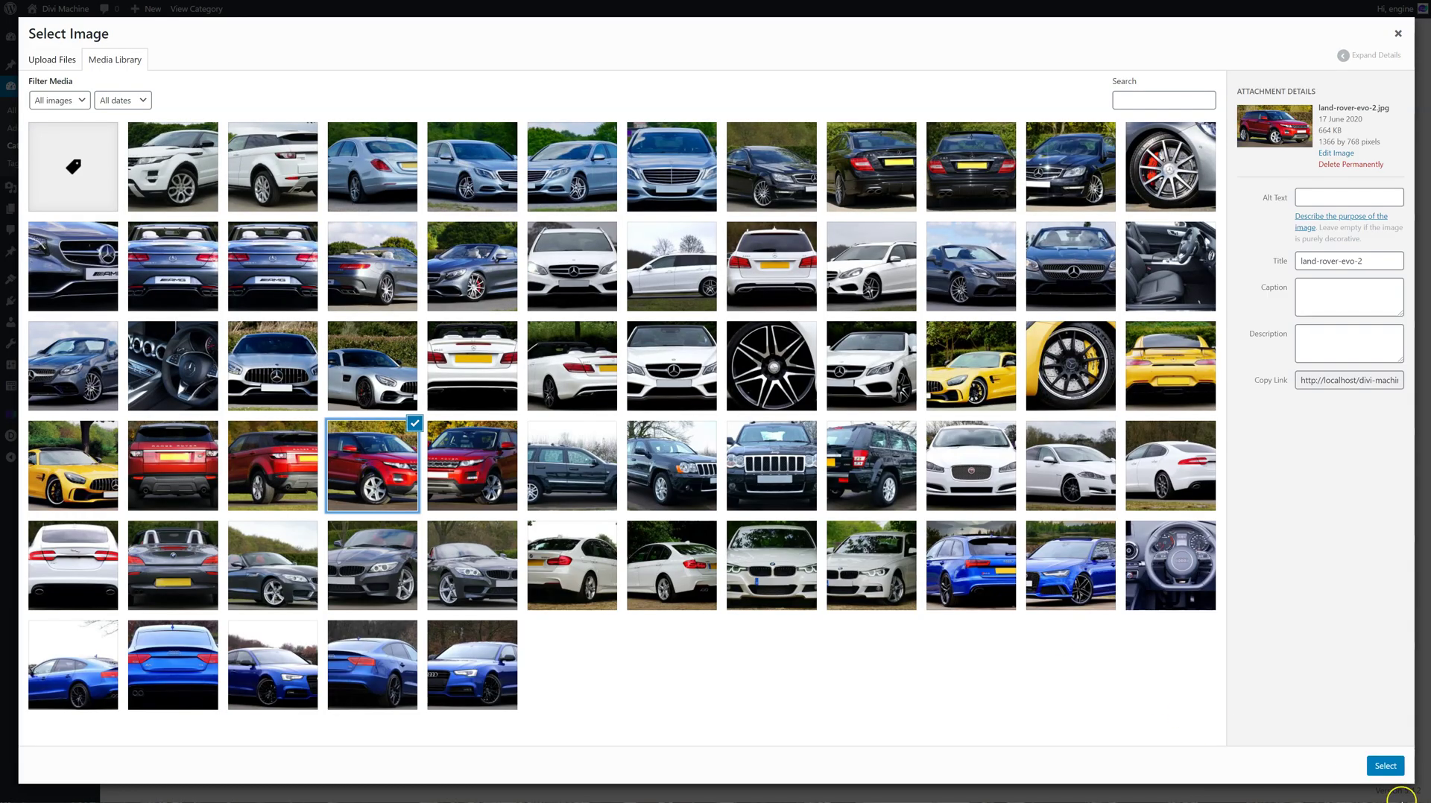
pyautogui.click(1385, 766)
pyautogui.click(134, 522)
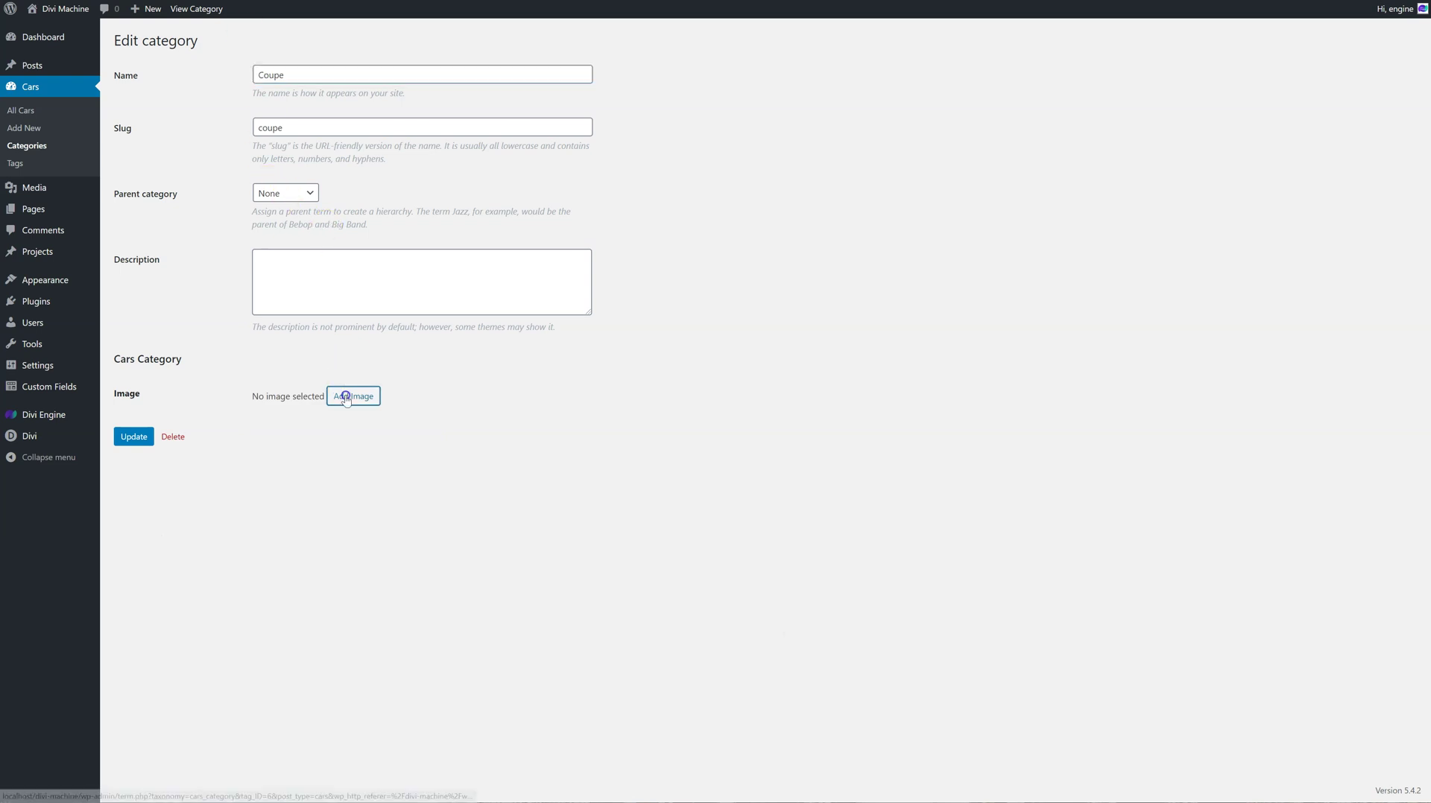
# Set the Coupe category image to the silver Mercedes photo, replacing the blue Audi, and save.
pyautogui.click(352, 396)
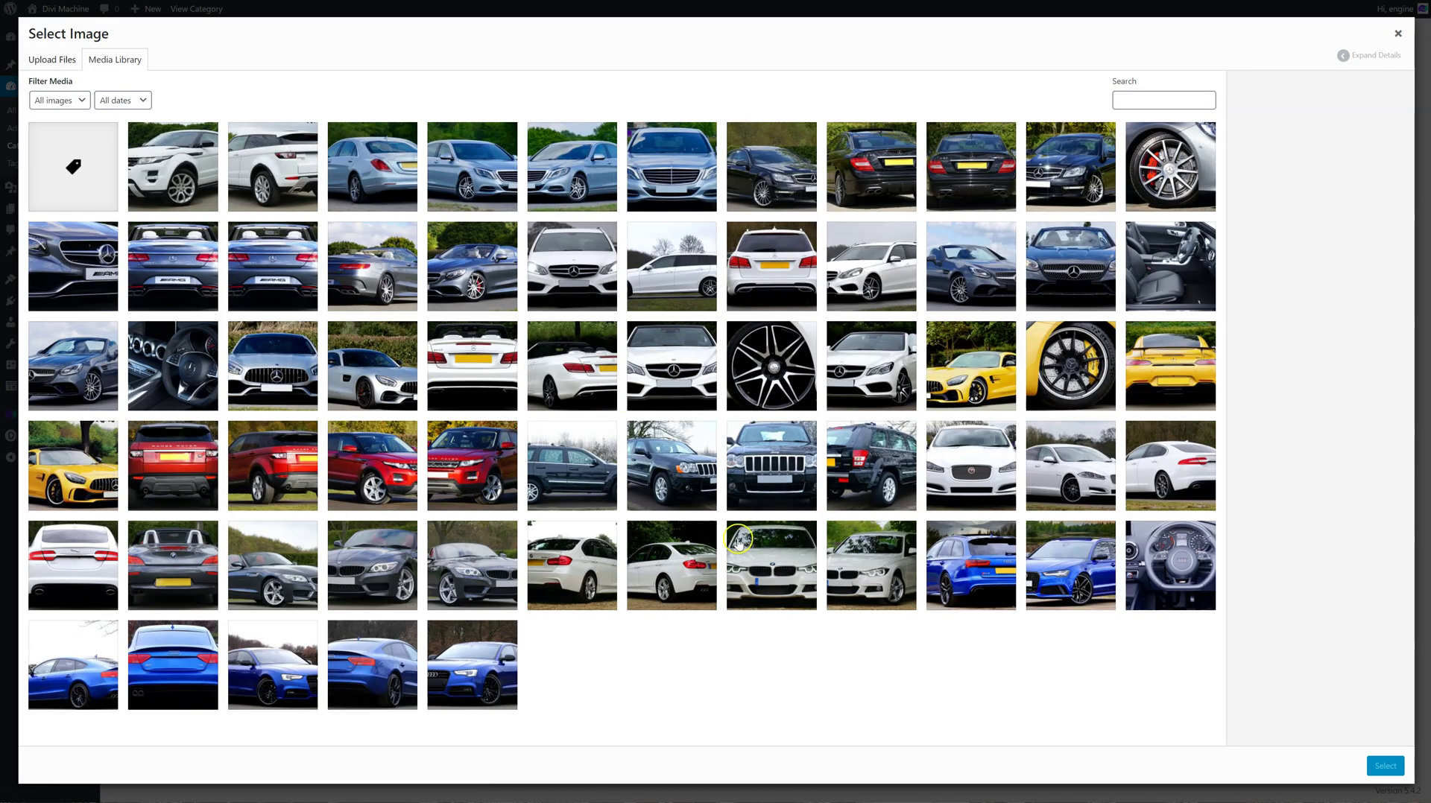
pyautogui.click(1059, 564)
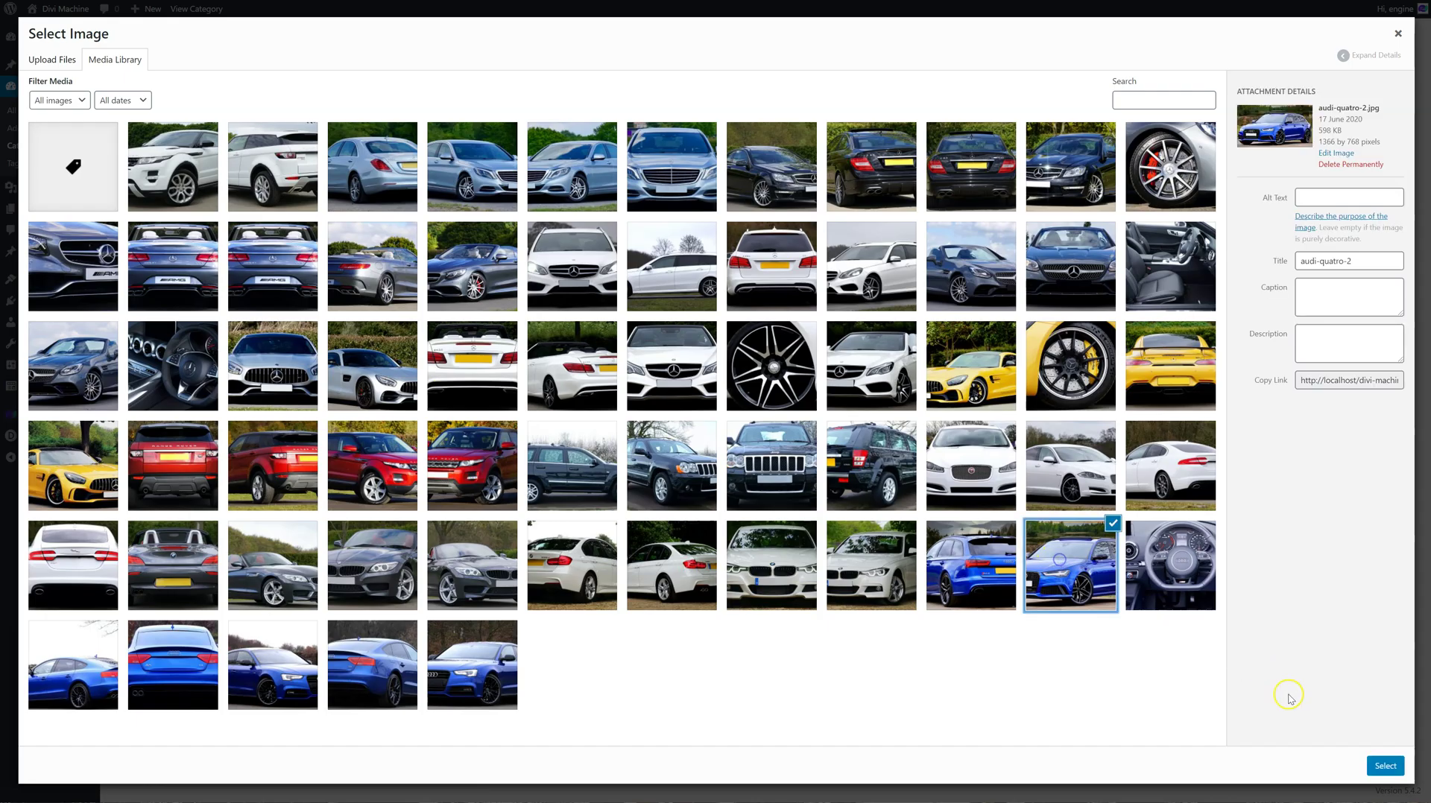
pyautogui.click(1381, 767)
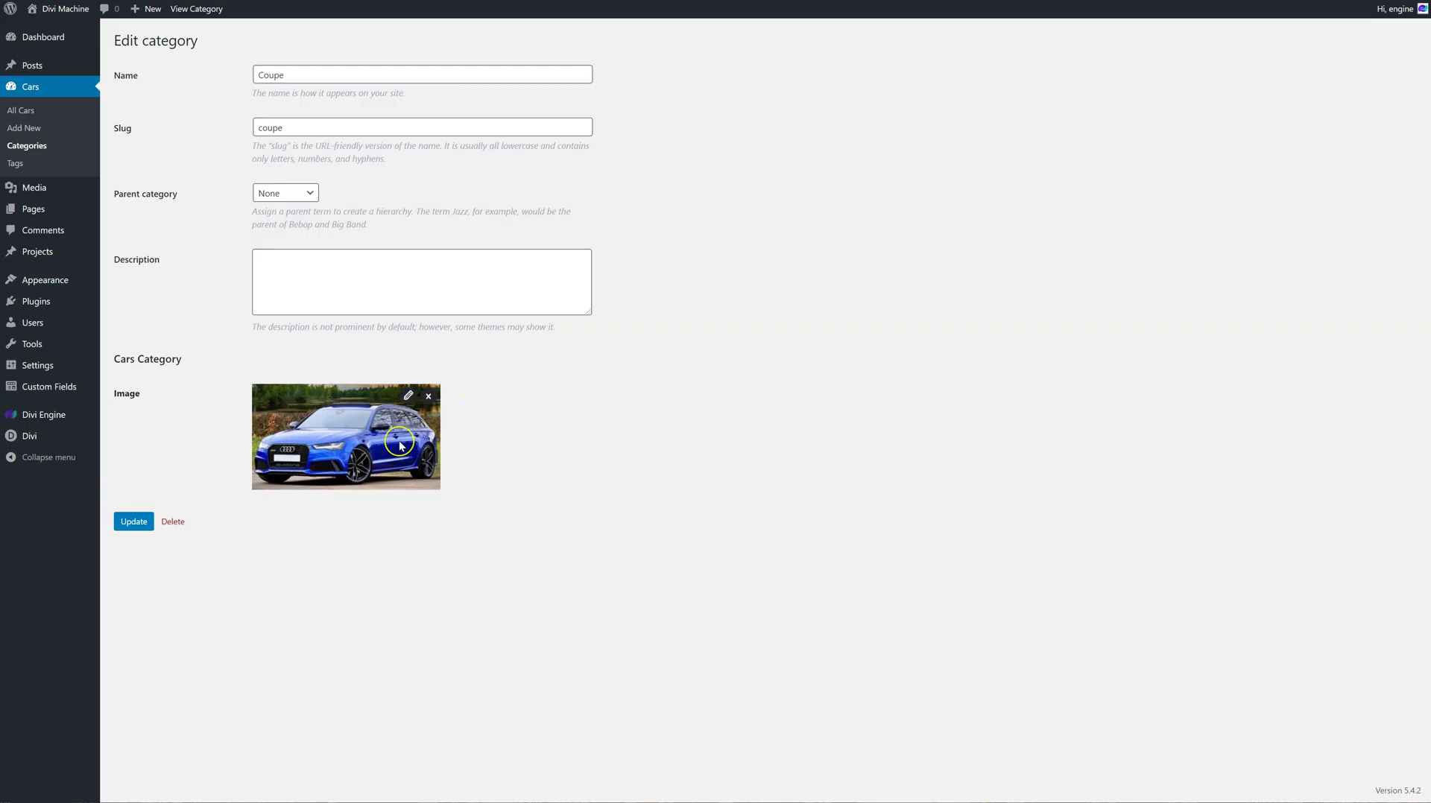
pyautogui.click(408, 395)
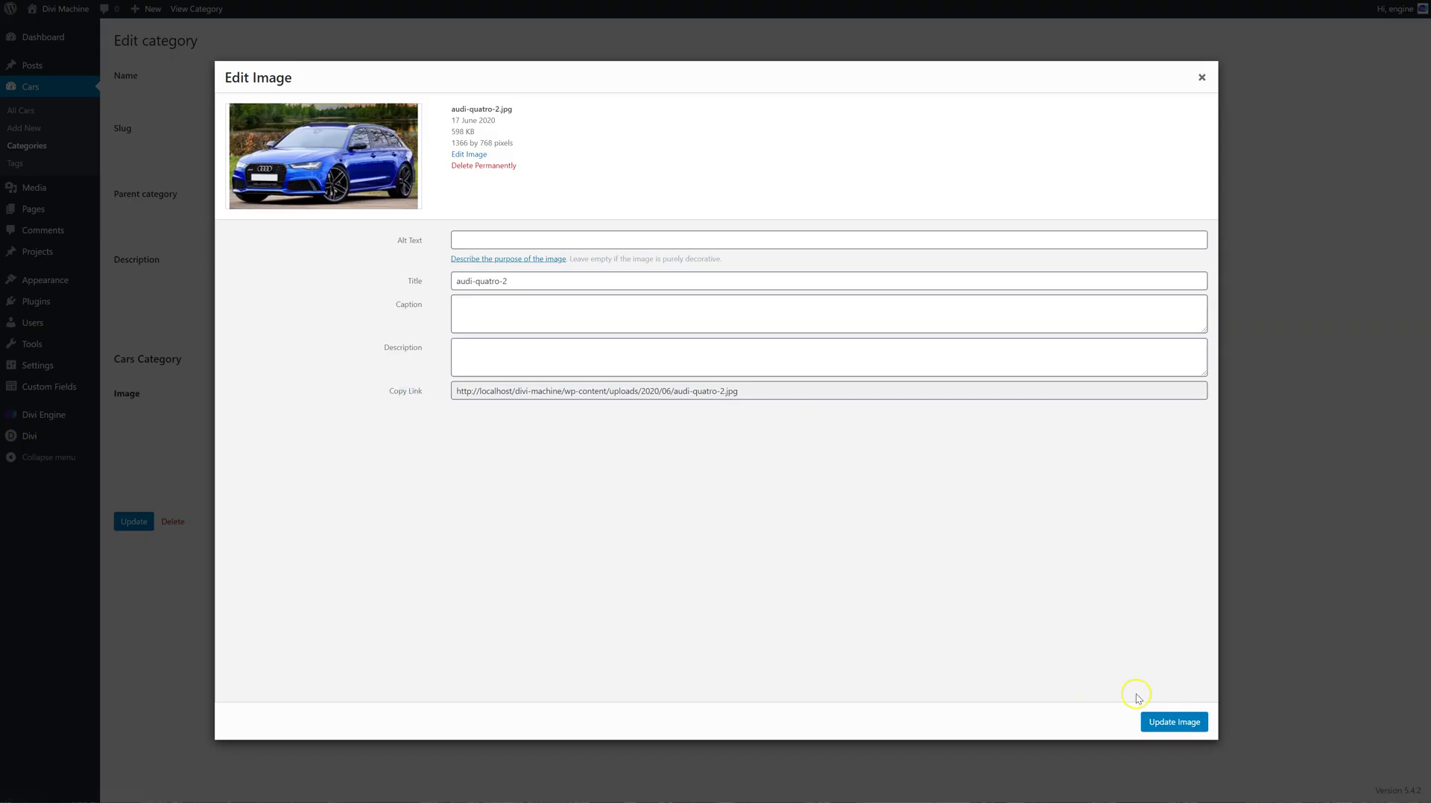
pyautogui.click(1163, 721)
pyautogui.click(429, 396)
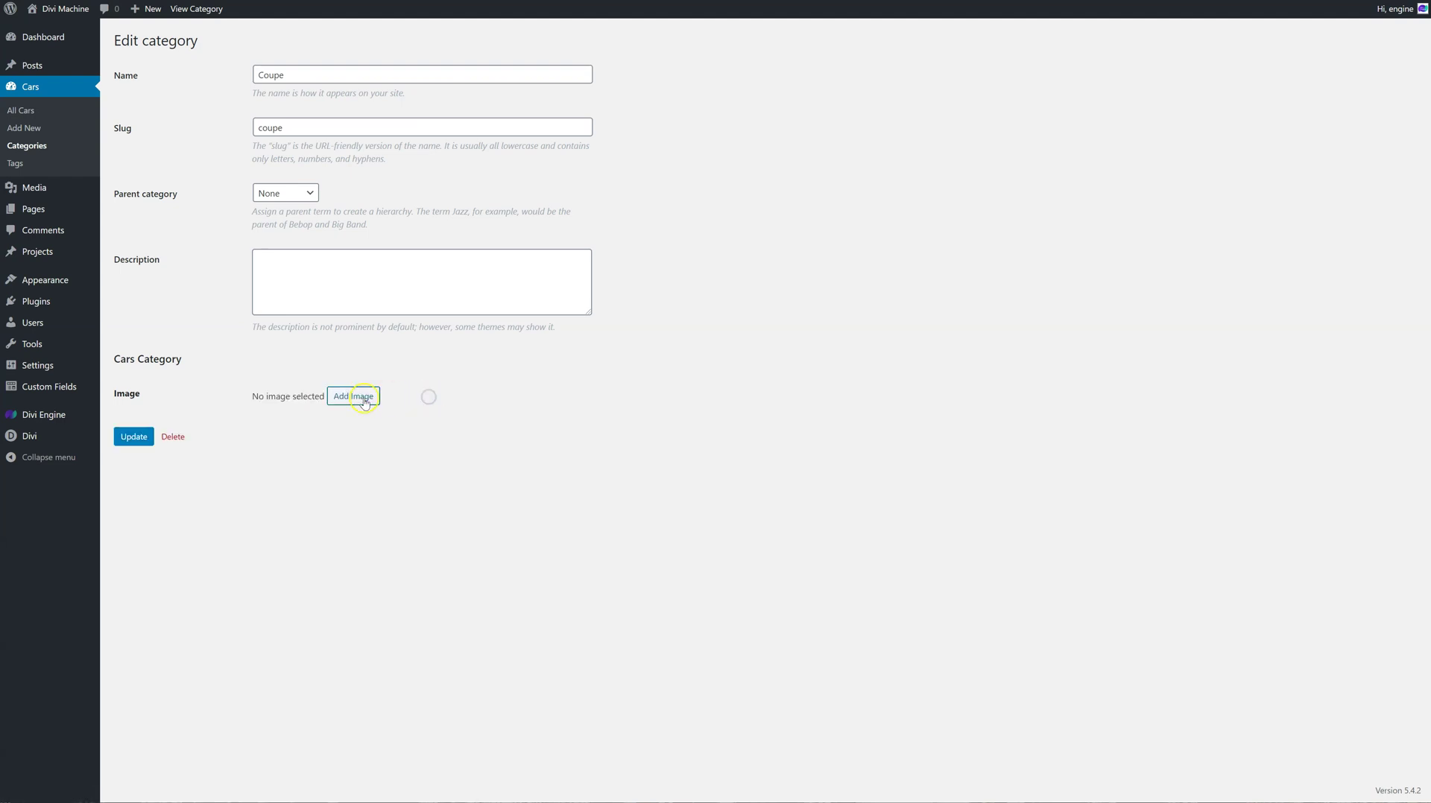
pyautogui.click(363, 400)
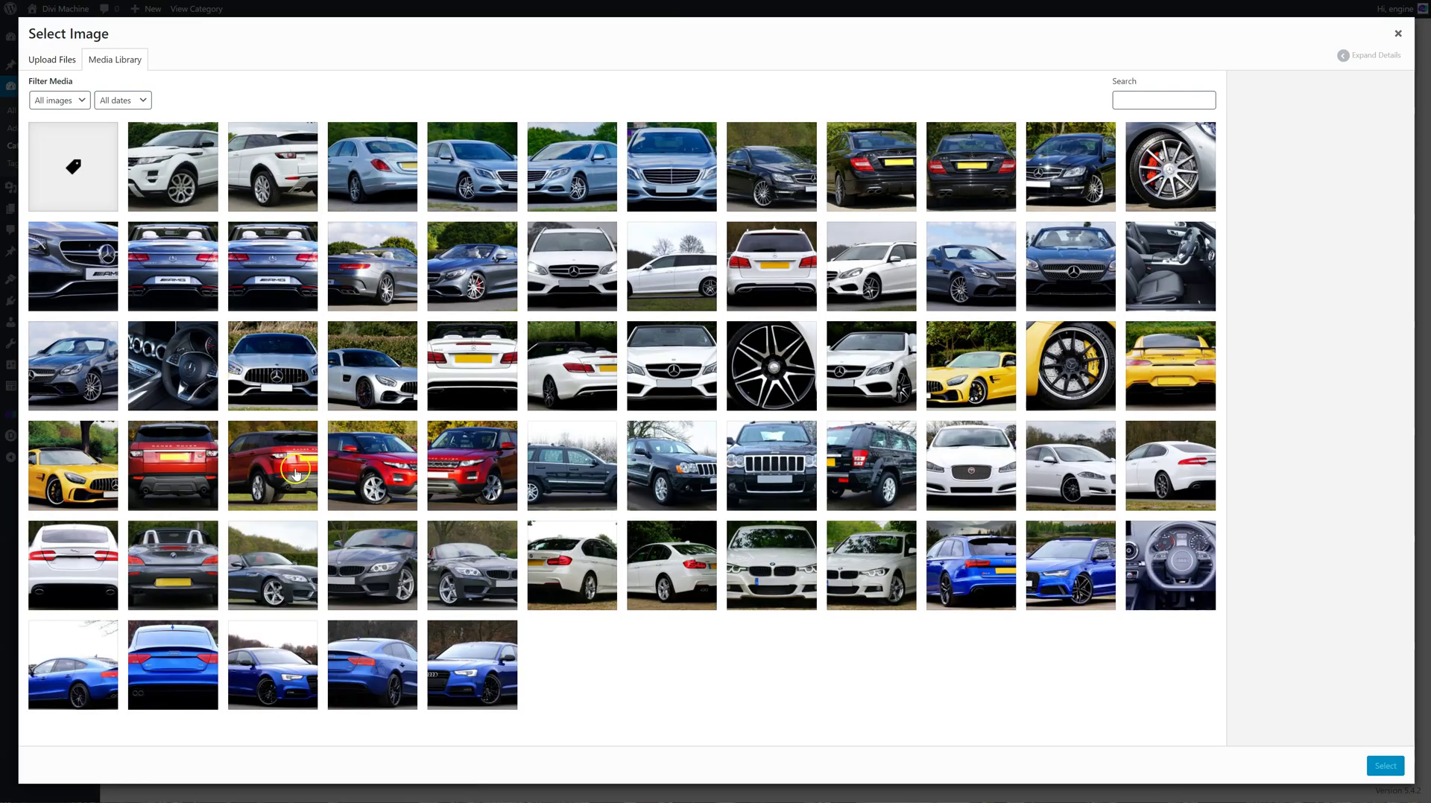
pyautogui.click(482, 633)
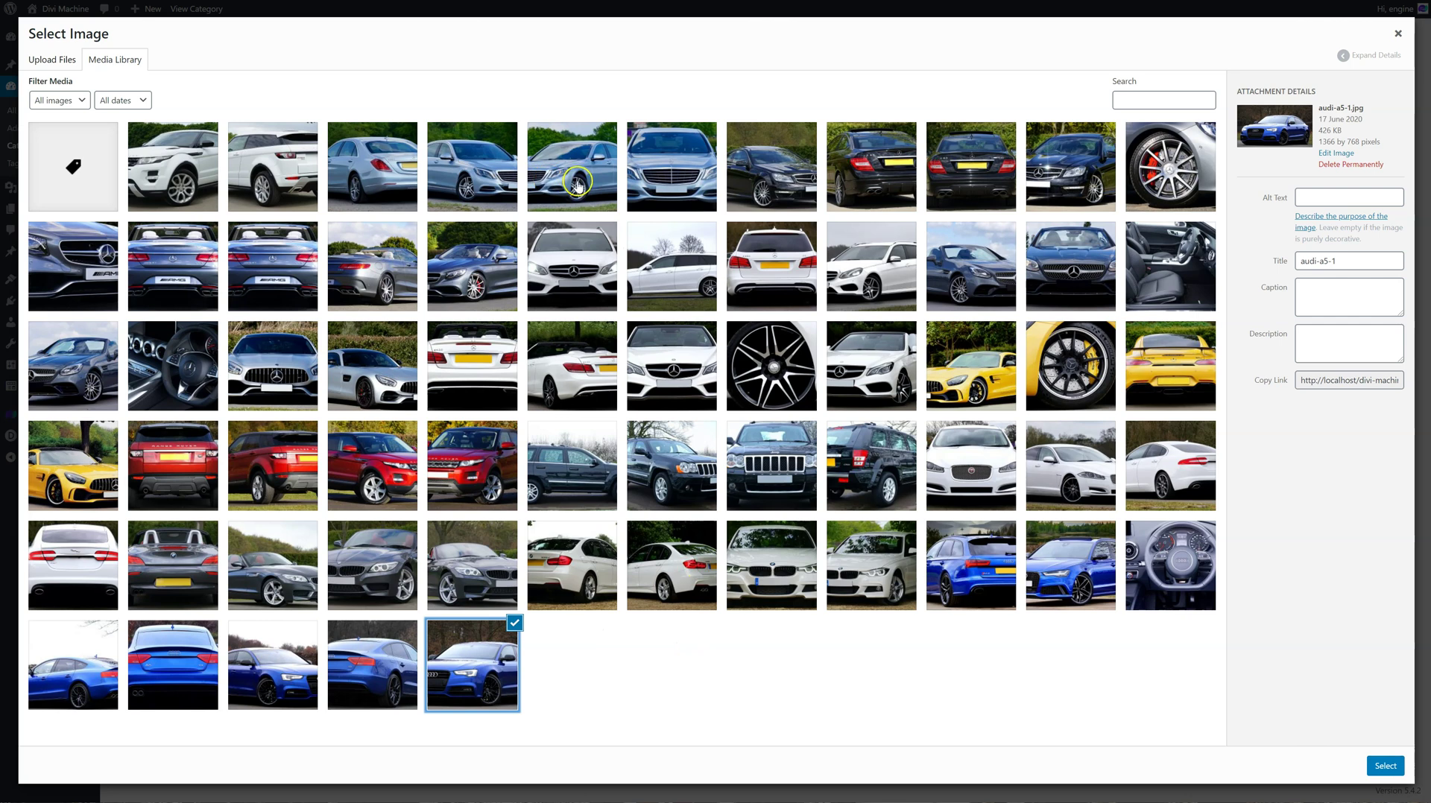
pyautogui.click(576, 185)
pyautogui.click(1385, 768)
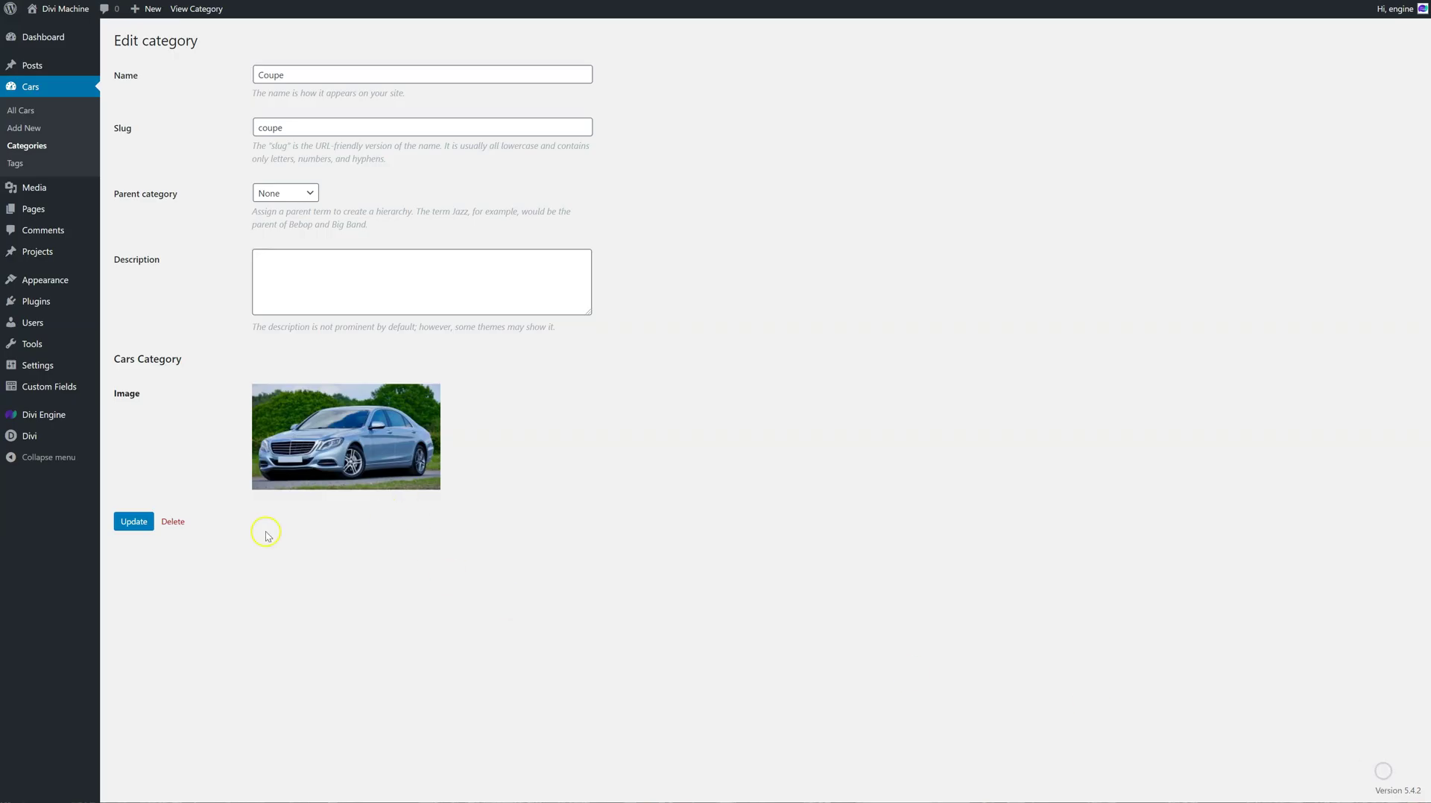
pyautogui.click(134, 521)
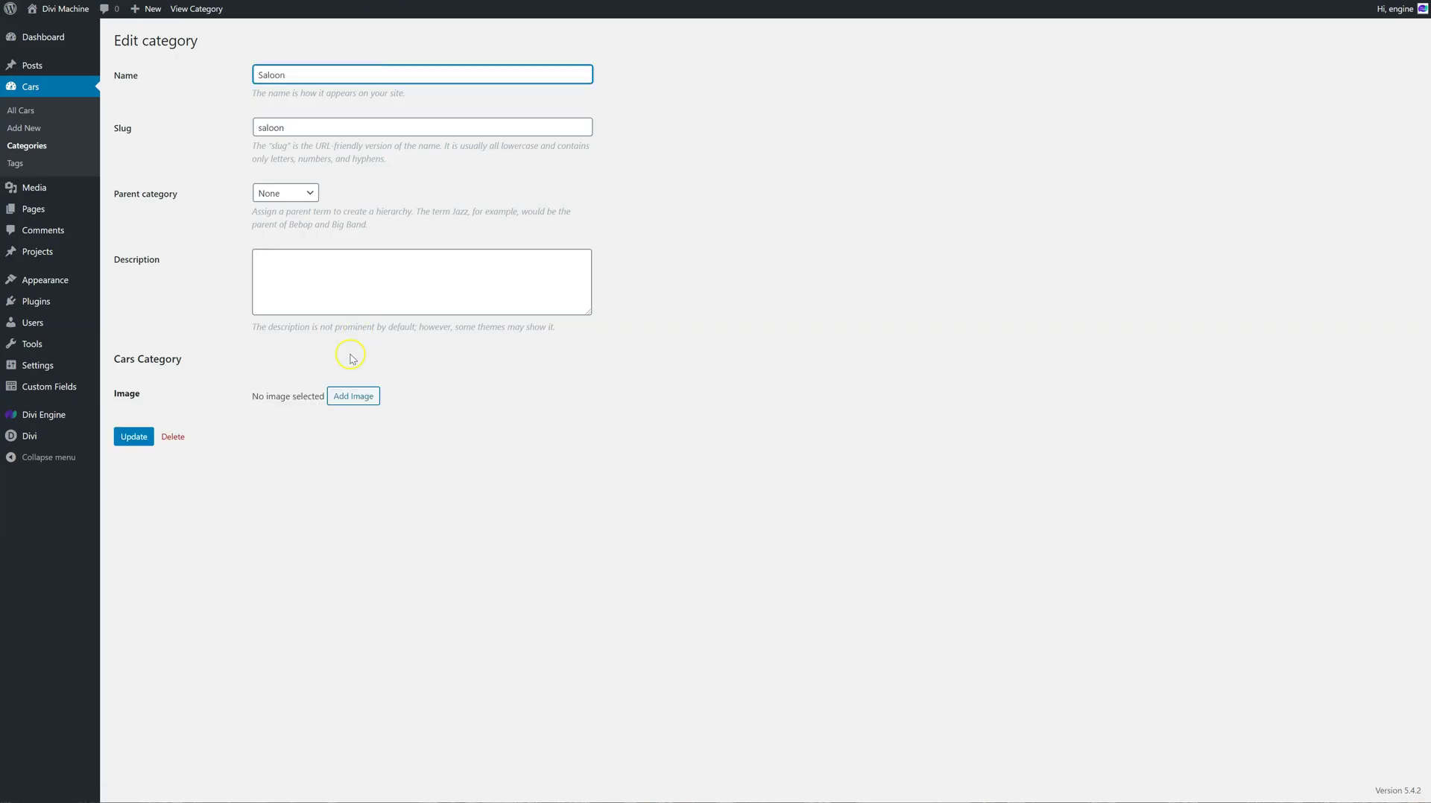
# Give Saloon the blue Audi estate photo (audi-quatro-2), save, and reload the page.
pyautogui.click(353, 397)
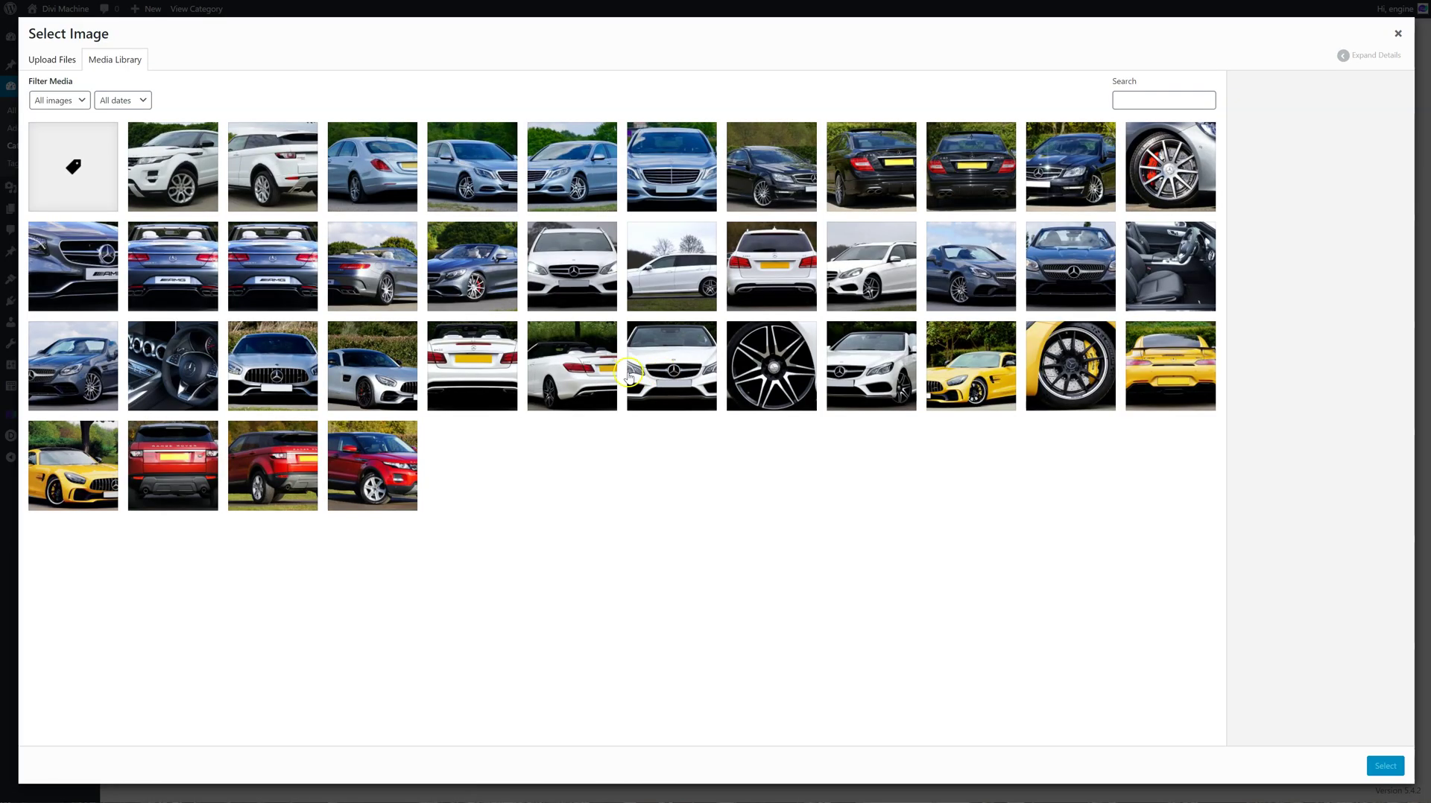
pyautogui.click(1087, 588)
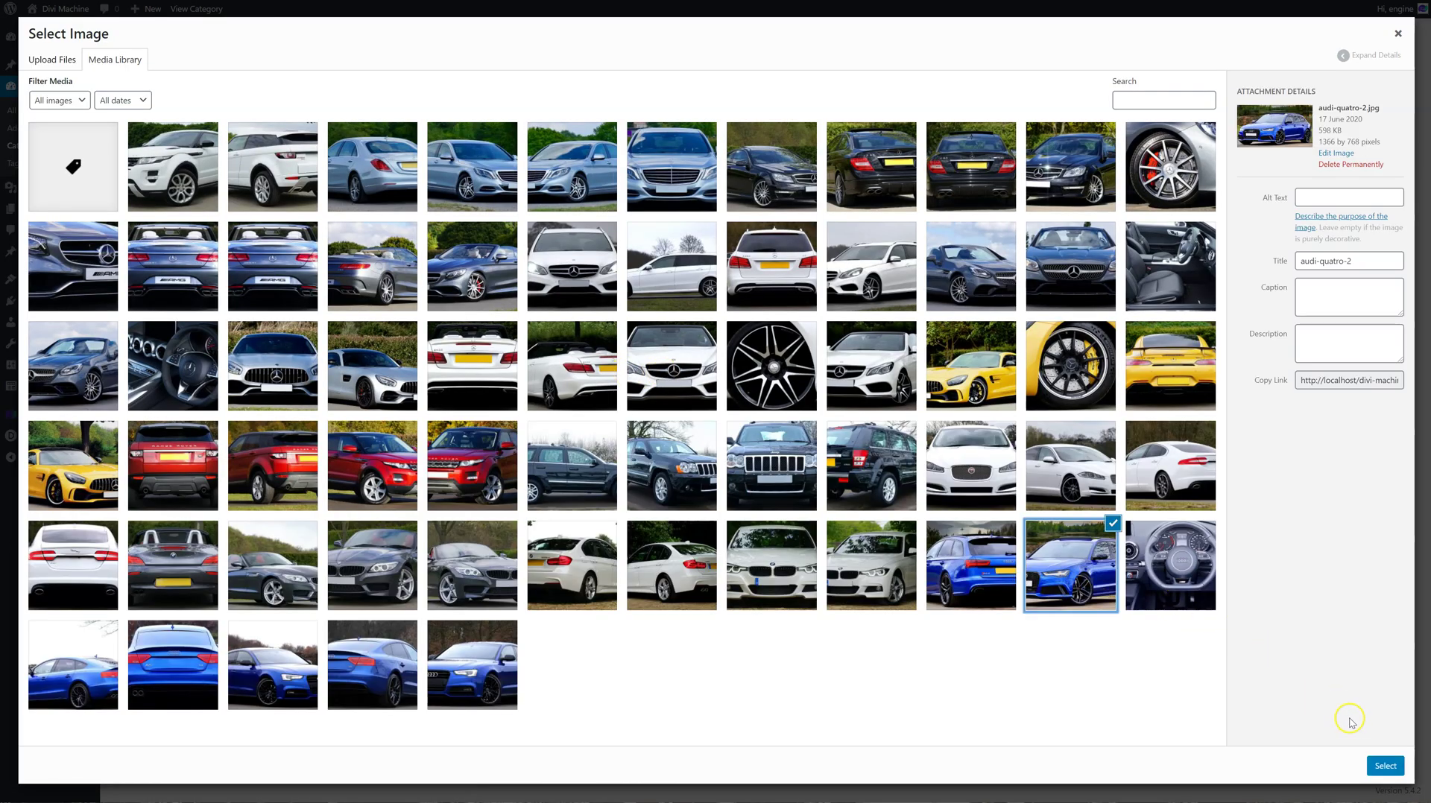
pyautogui.click(1384, 765)
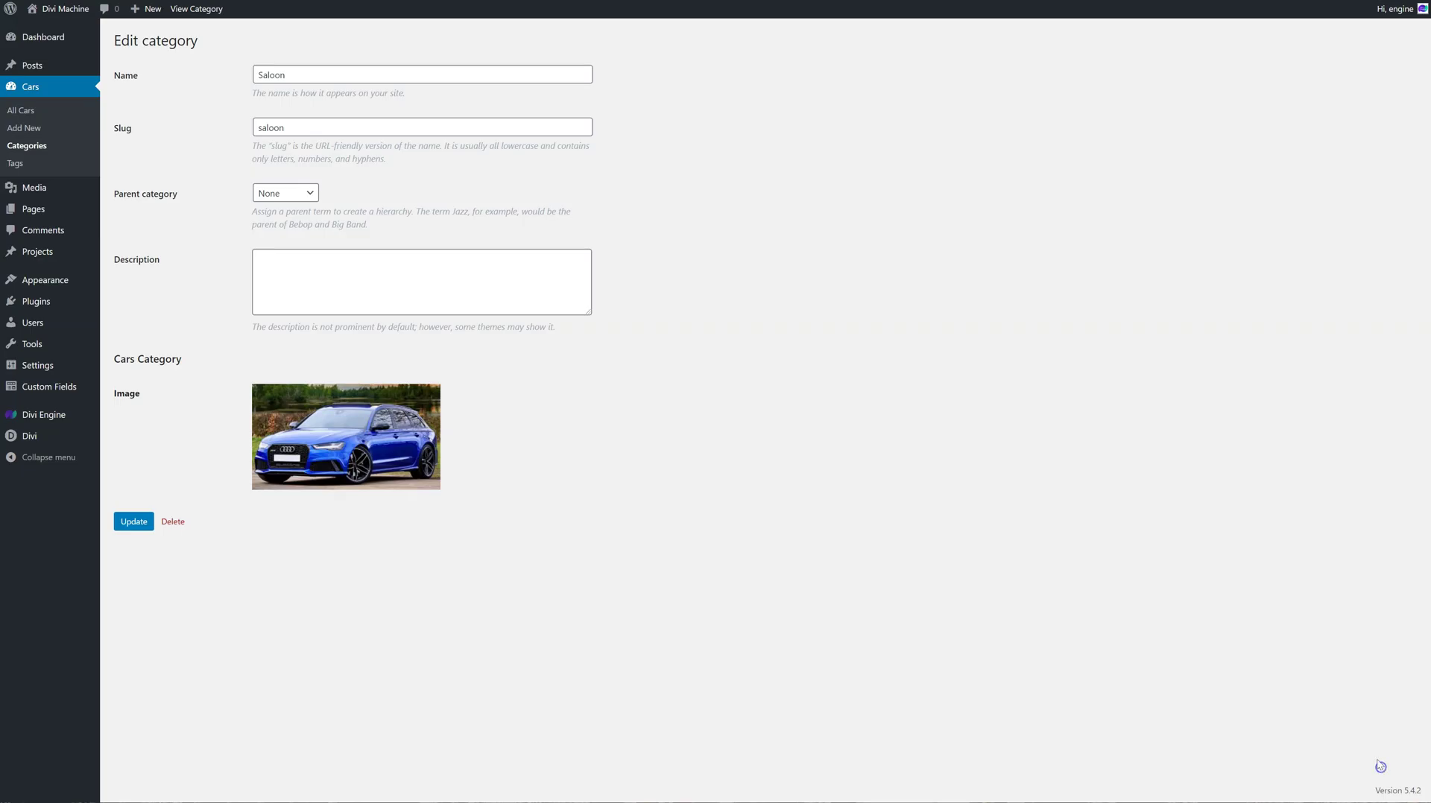
pyautogui.click(145, 524)
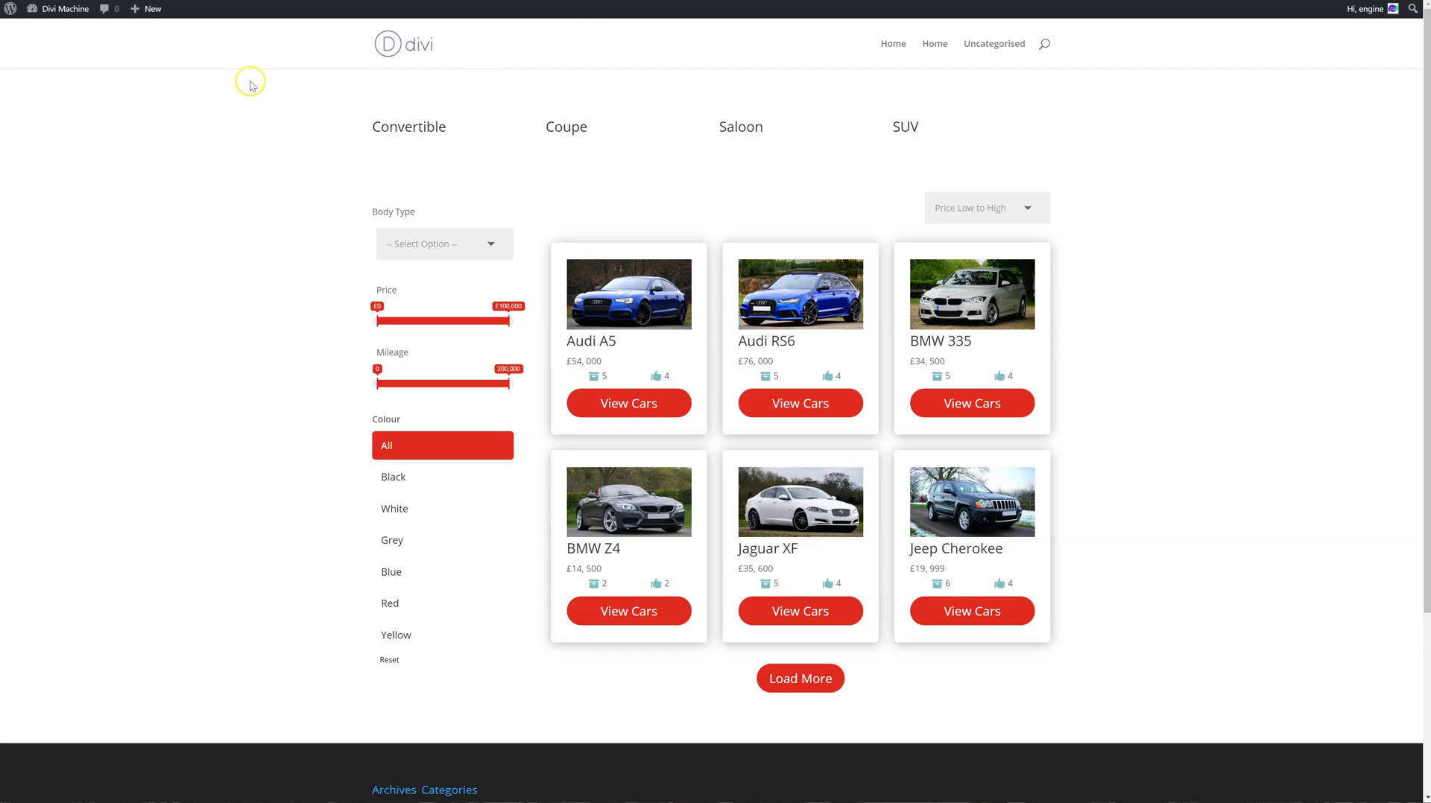
pyautogui.rightClick(252, 85)
pyautogui.click(246, 133)
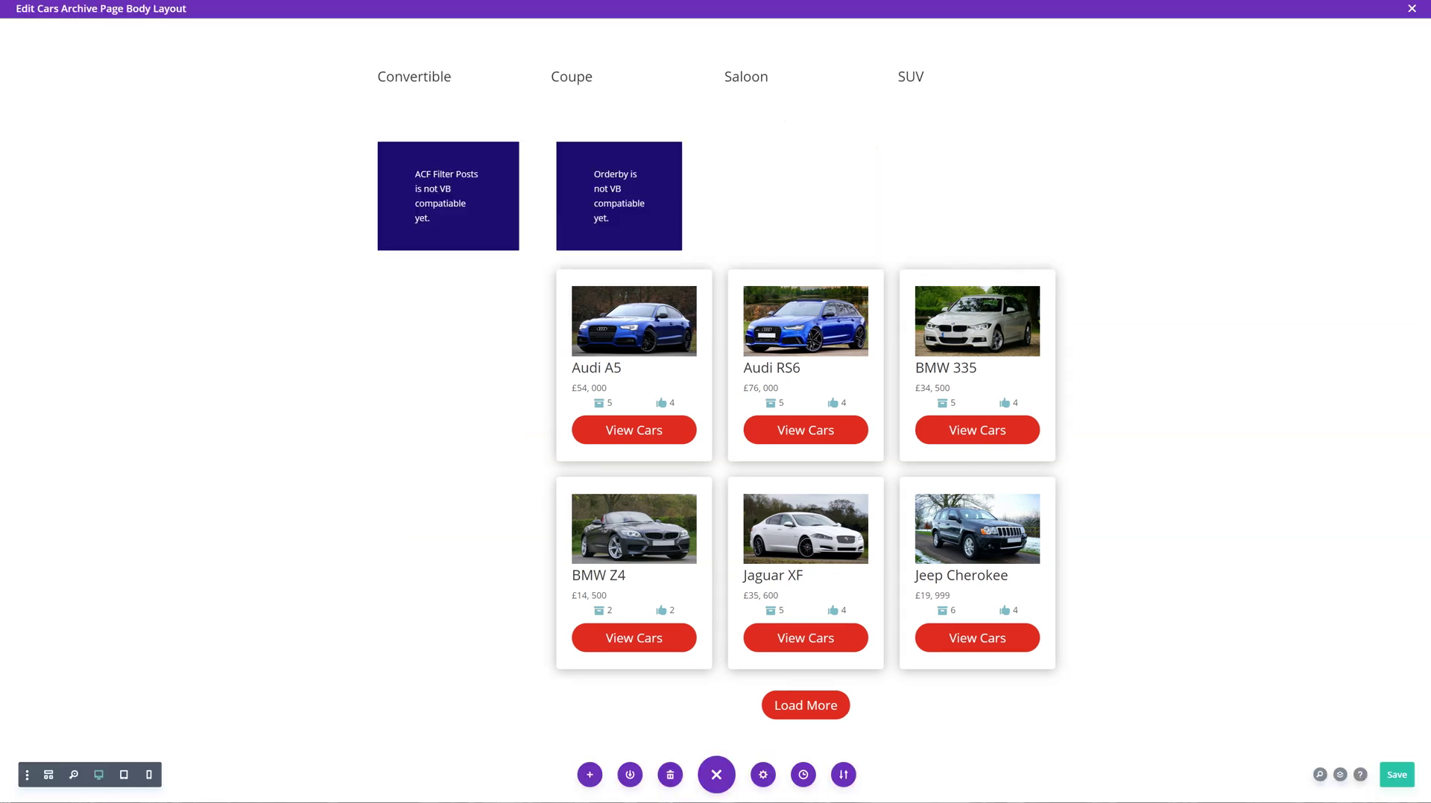
# Reload the Cars Archive Page Body Layout editor to pick up the new category images.
pyautogui.rightClick(515, 16)
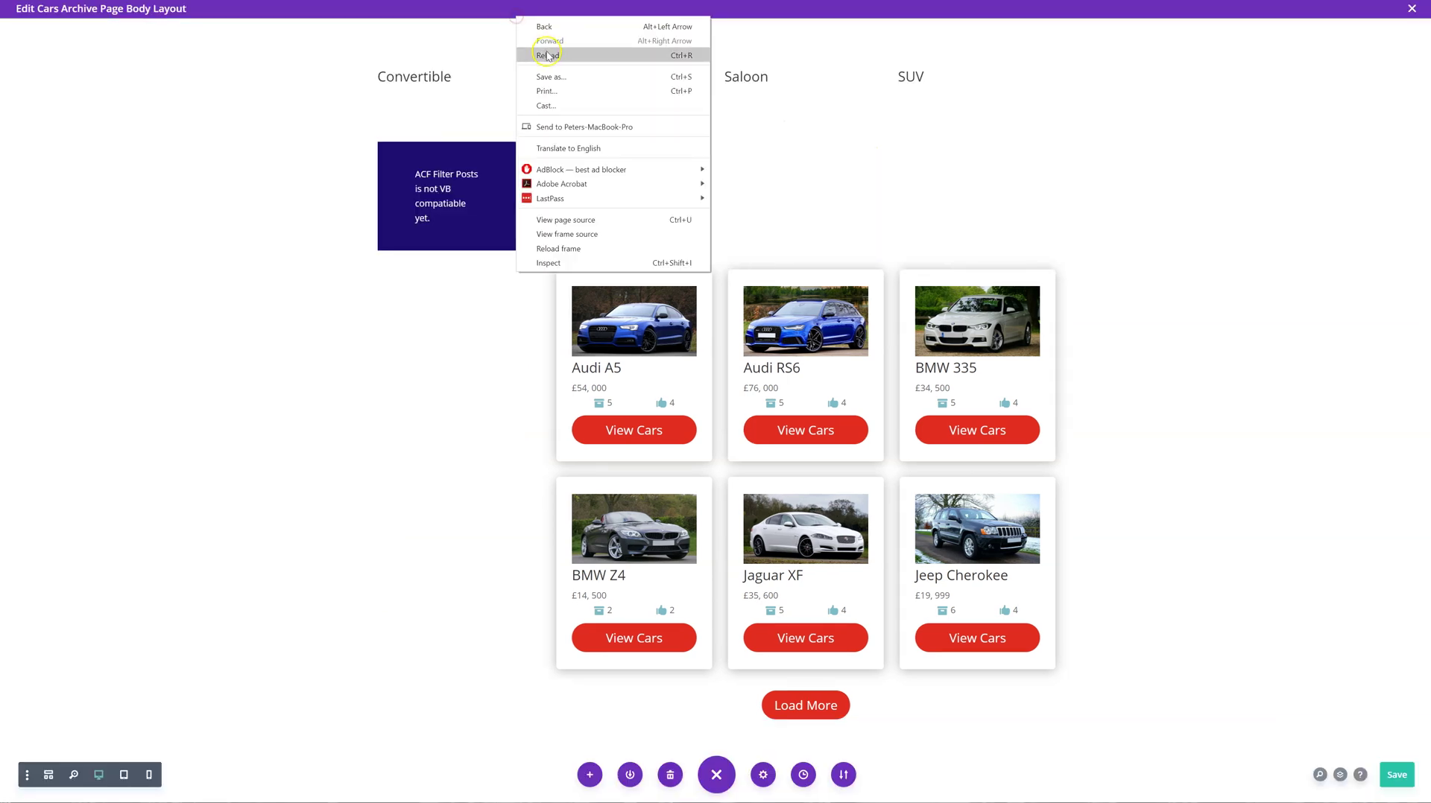
pyautogui.click(536, 54)
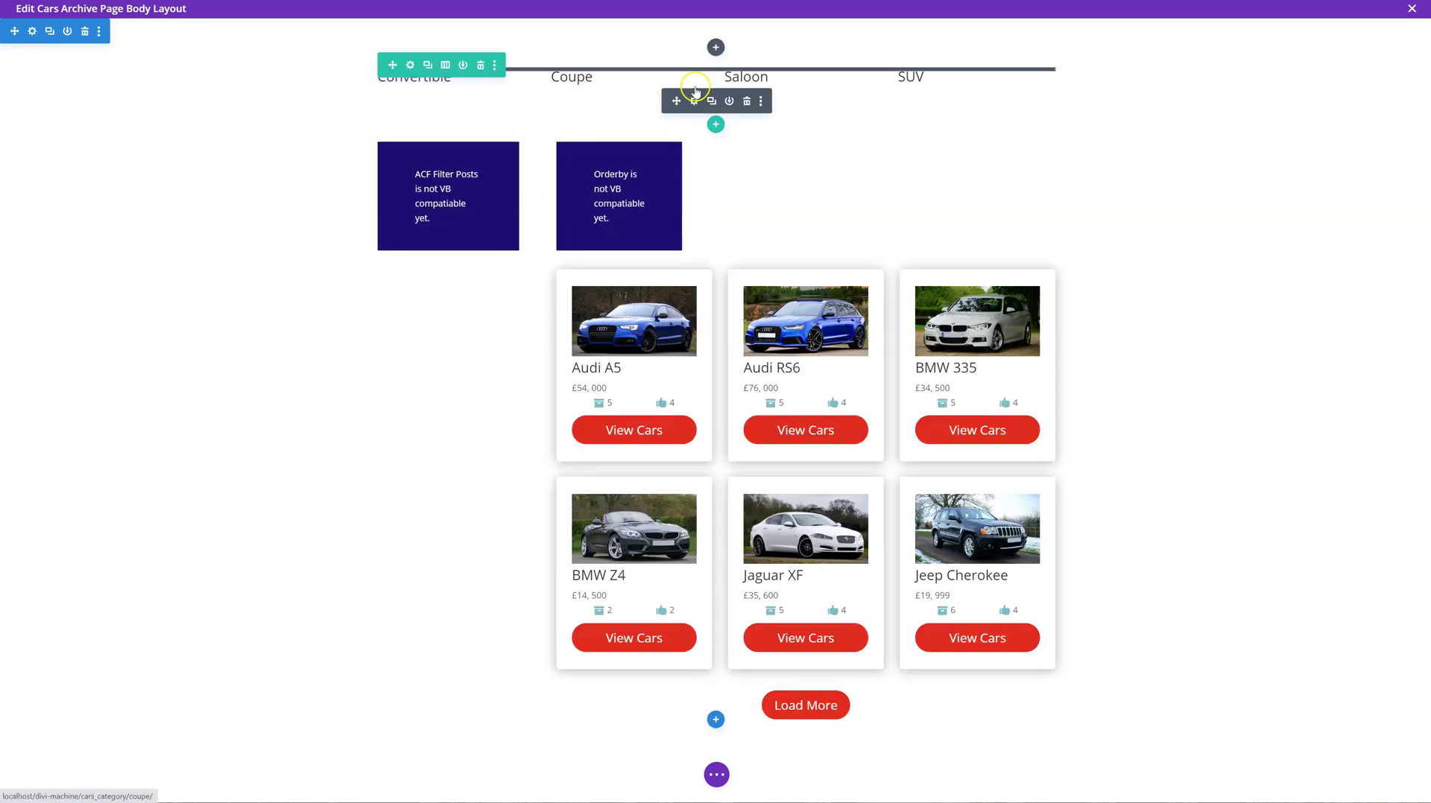
# Set the Category Loop module's image source to the Image - Cars Category ACF field.
pyautogui.click(694, 99)
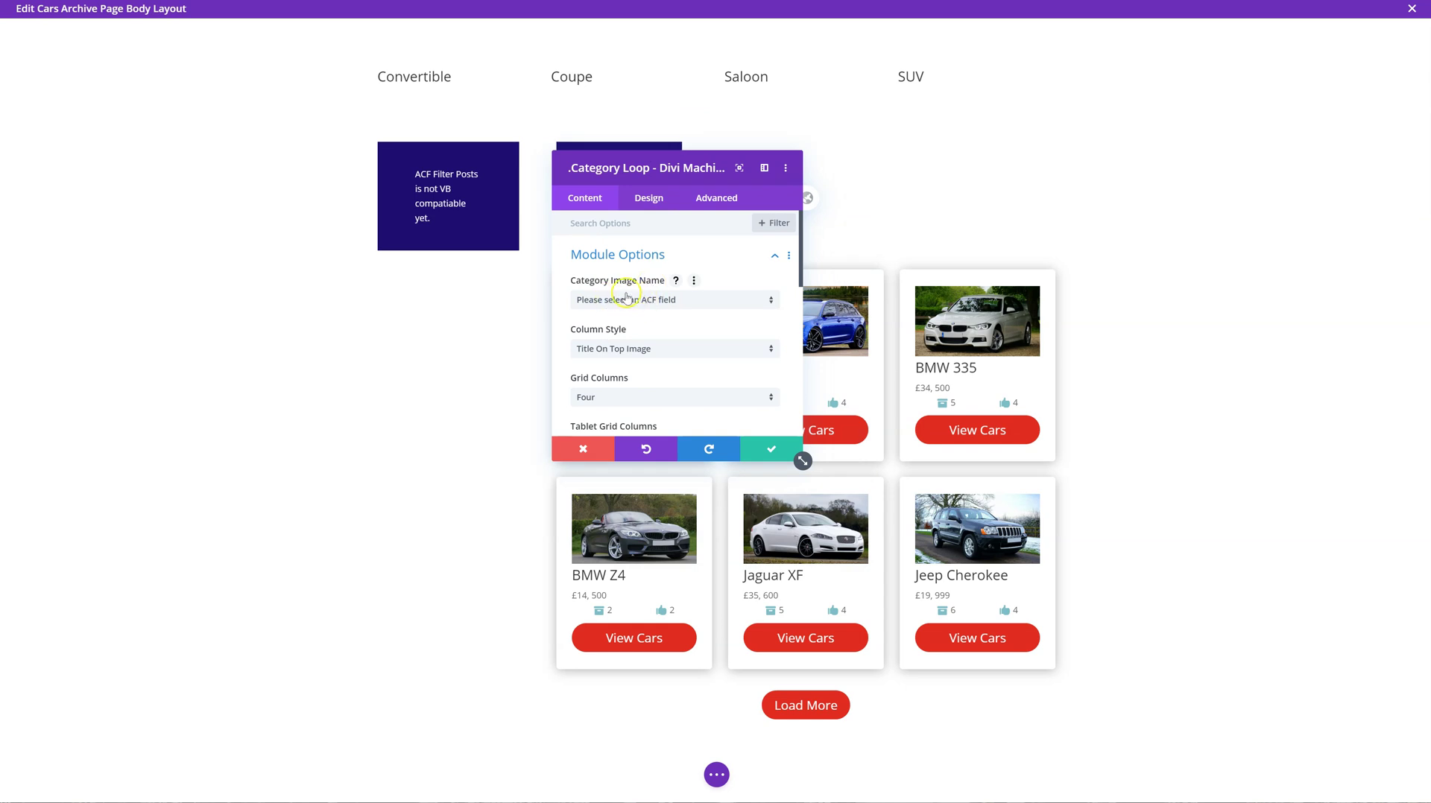
pyautogui.click(626, 299)
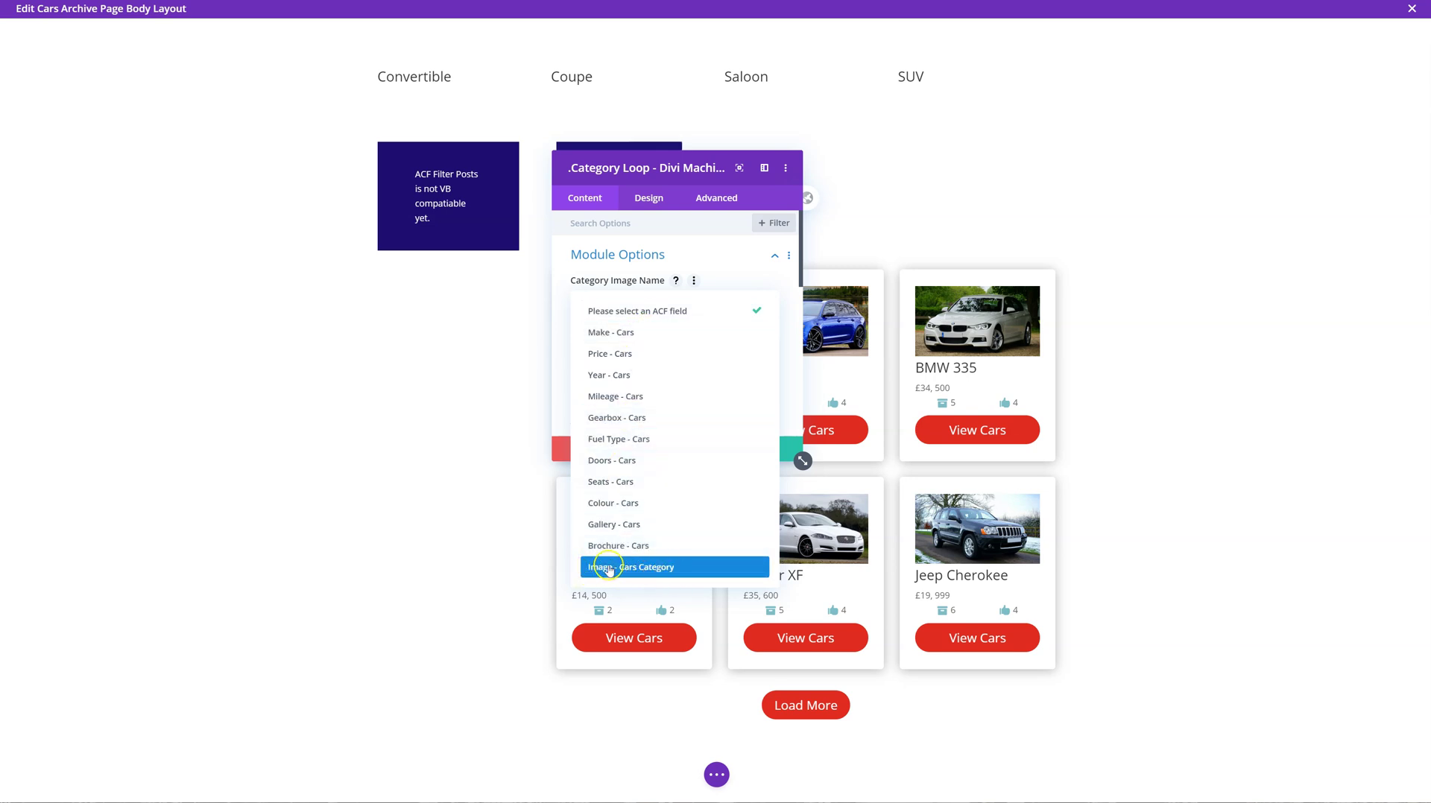
pyautogui.click(658, 571)
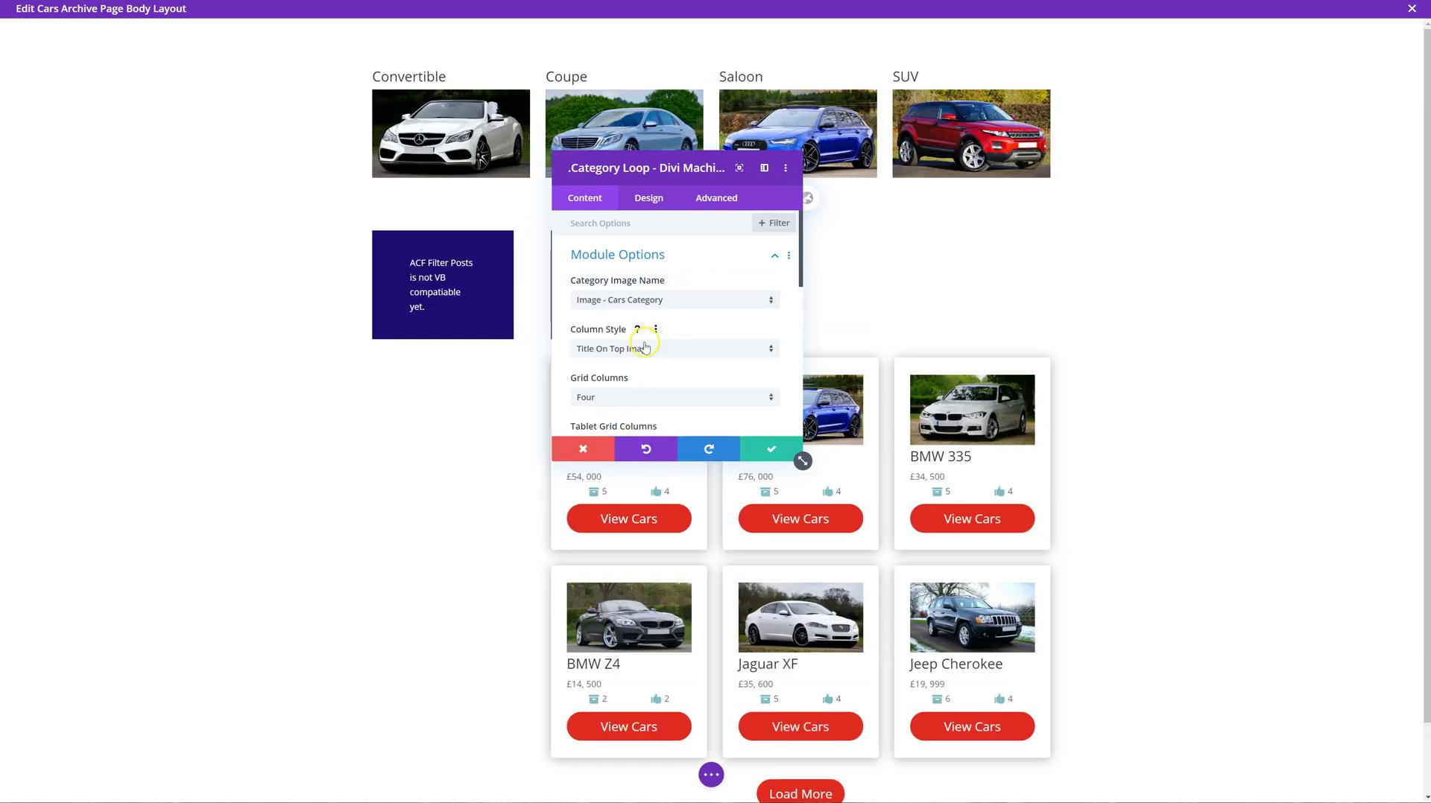
# Try Title Below Image, then set the category titles back to Title On Top Image.
pyautogui.moveTo(659, 167); pyautogui.dragTo(1137, 285)
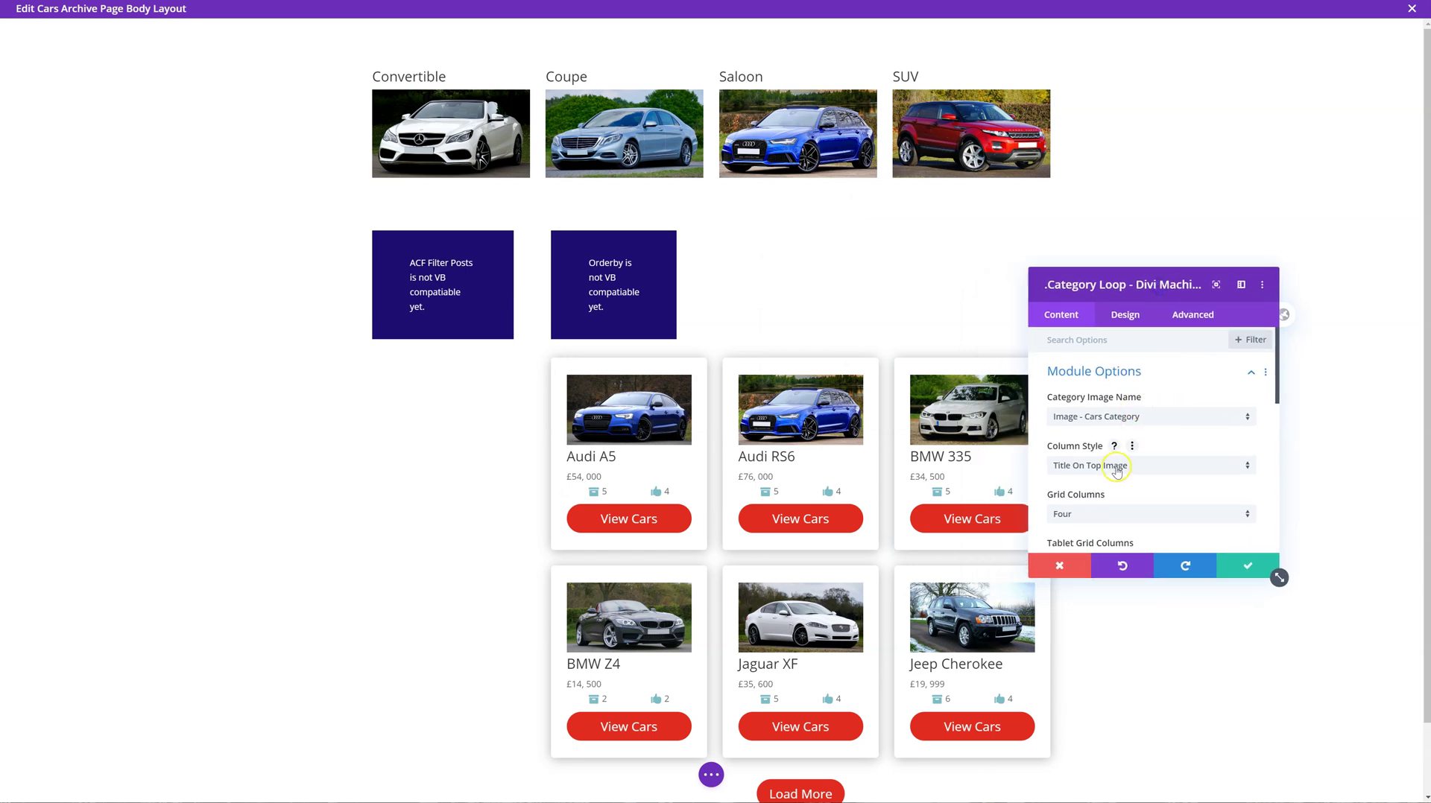
pyautogui.click(1085, 469)
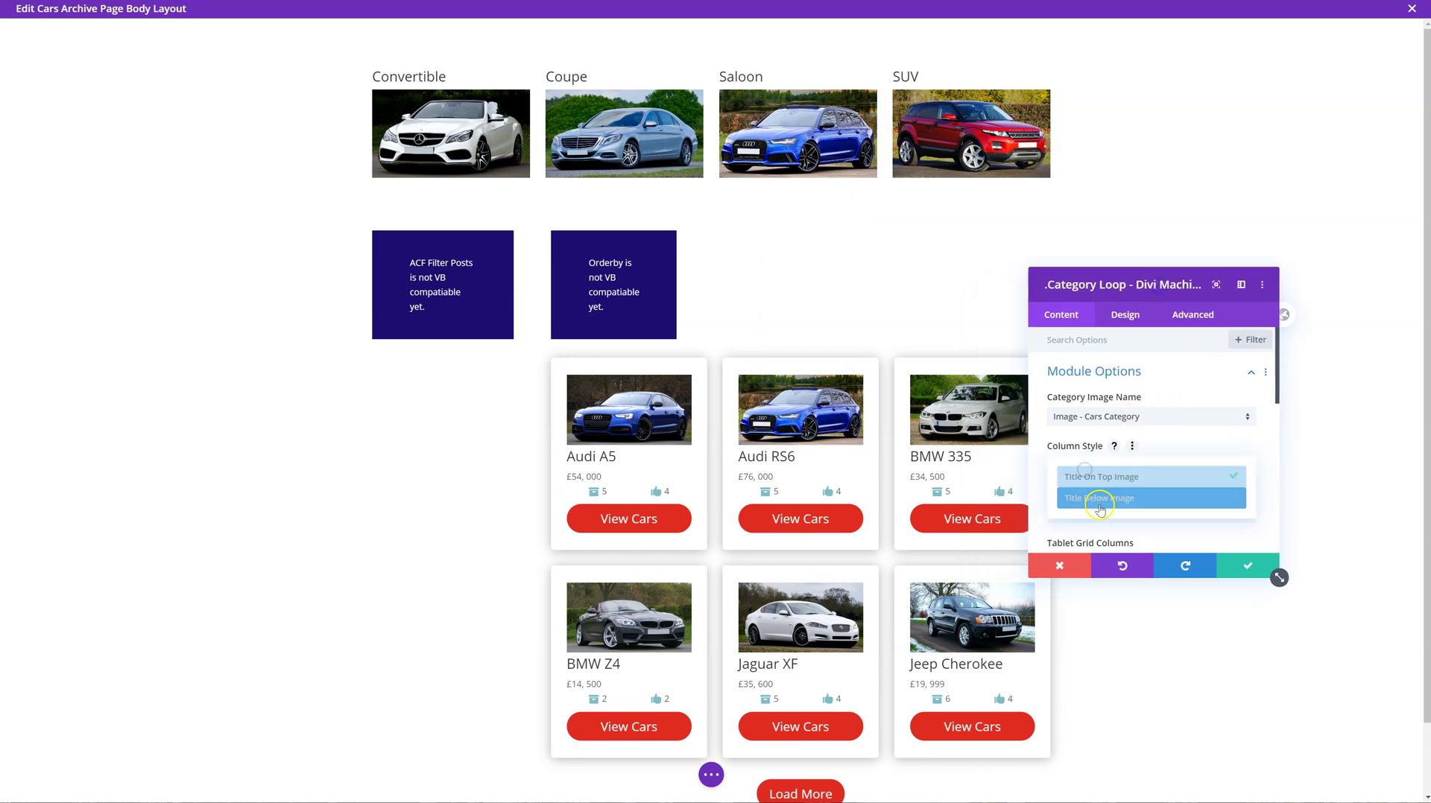
pyautogui.click(1098, 499)
pyautogui.click(1106, 468)
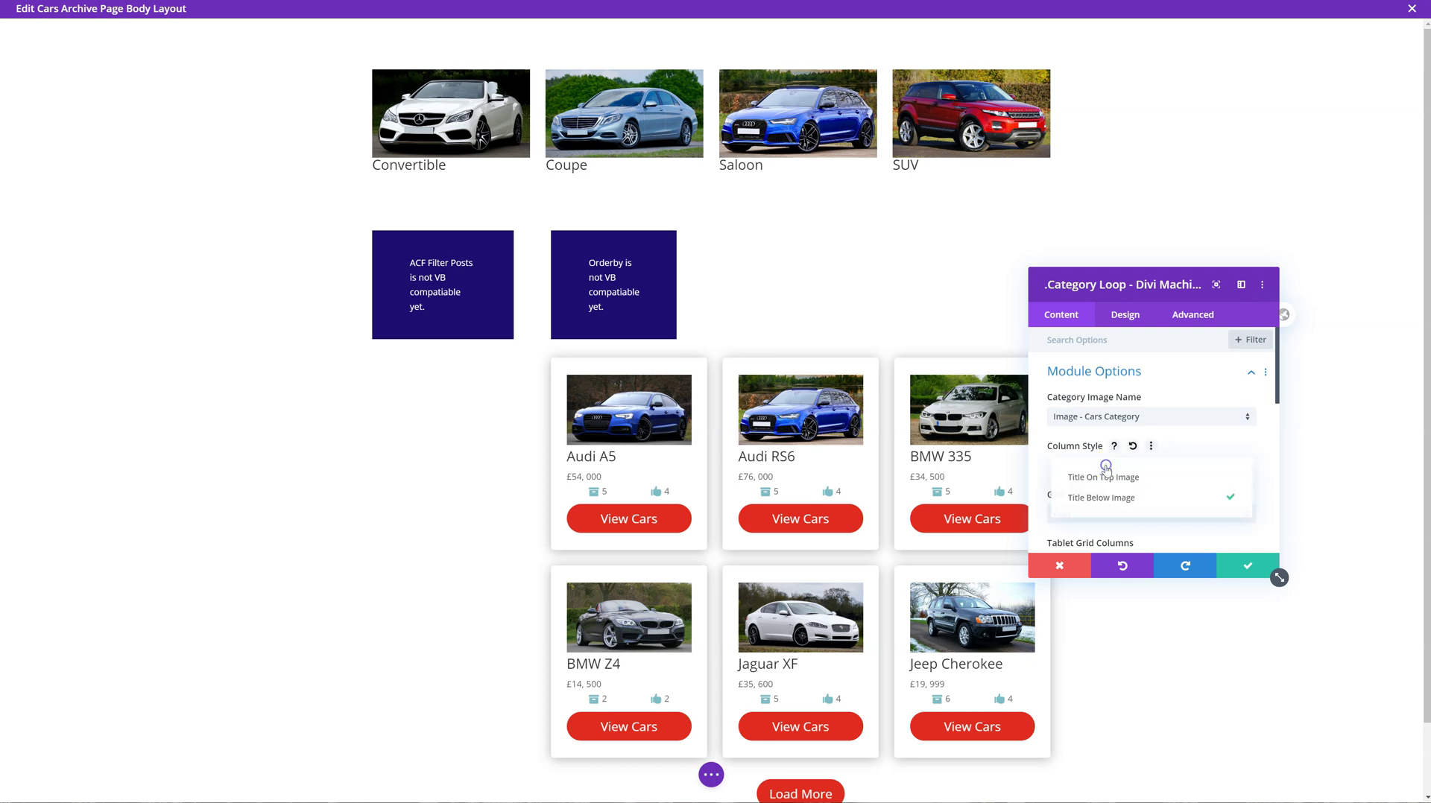
pyautogui.click(1116, 478)
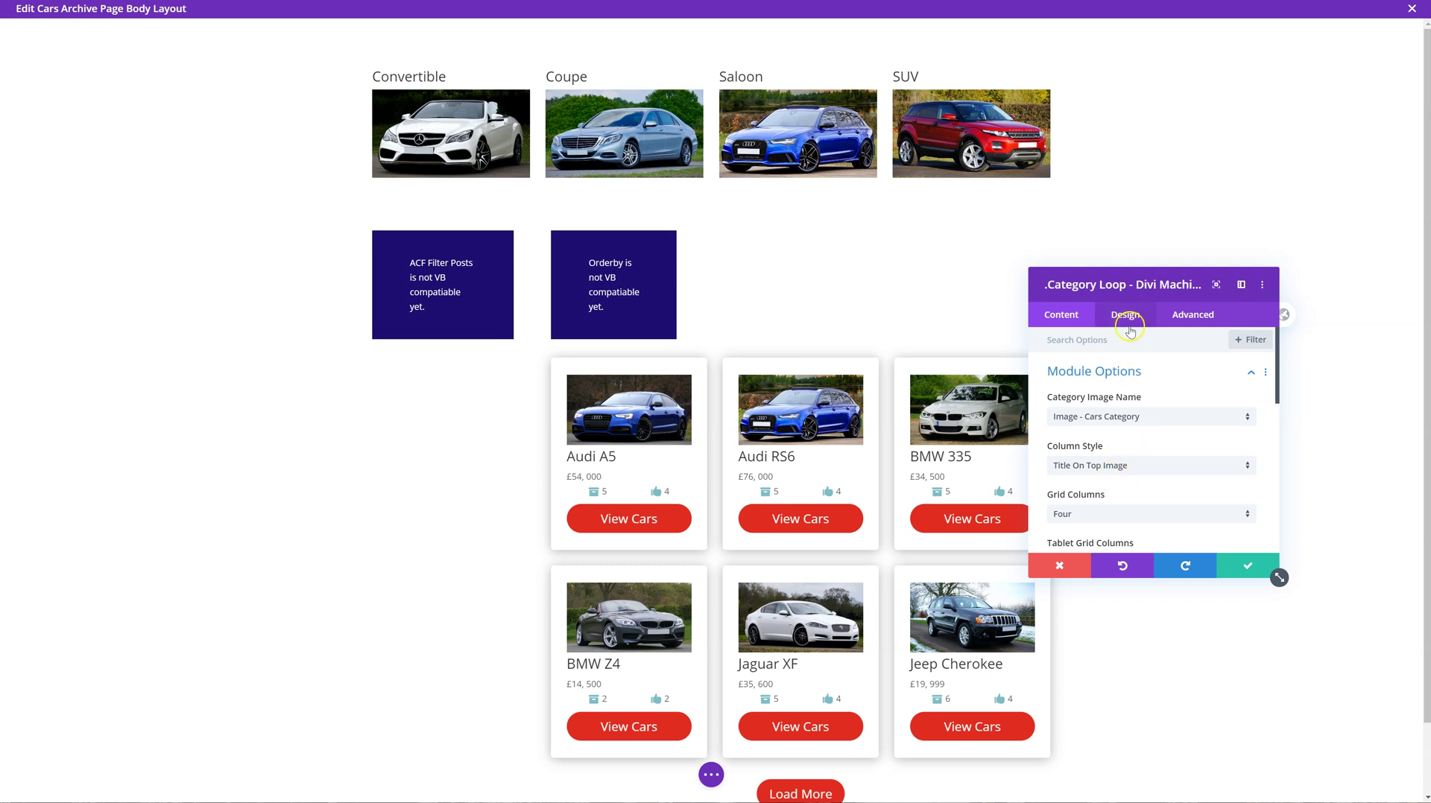
# Apply the Category Loop settings and save the archive page layout.
pyautogui.click(1237, 564)
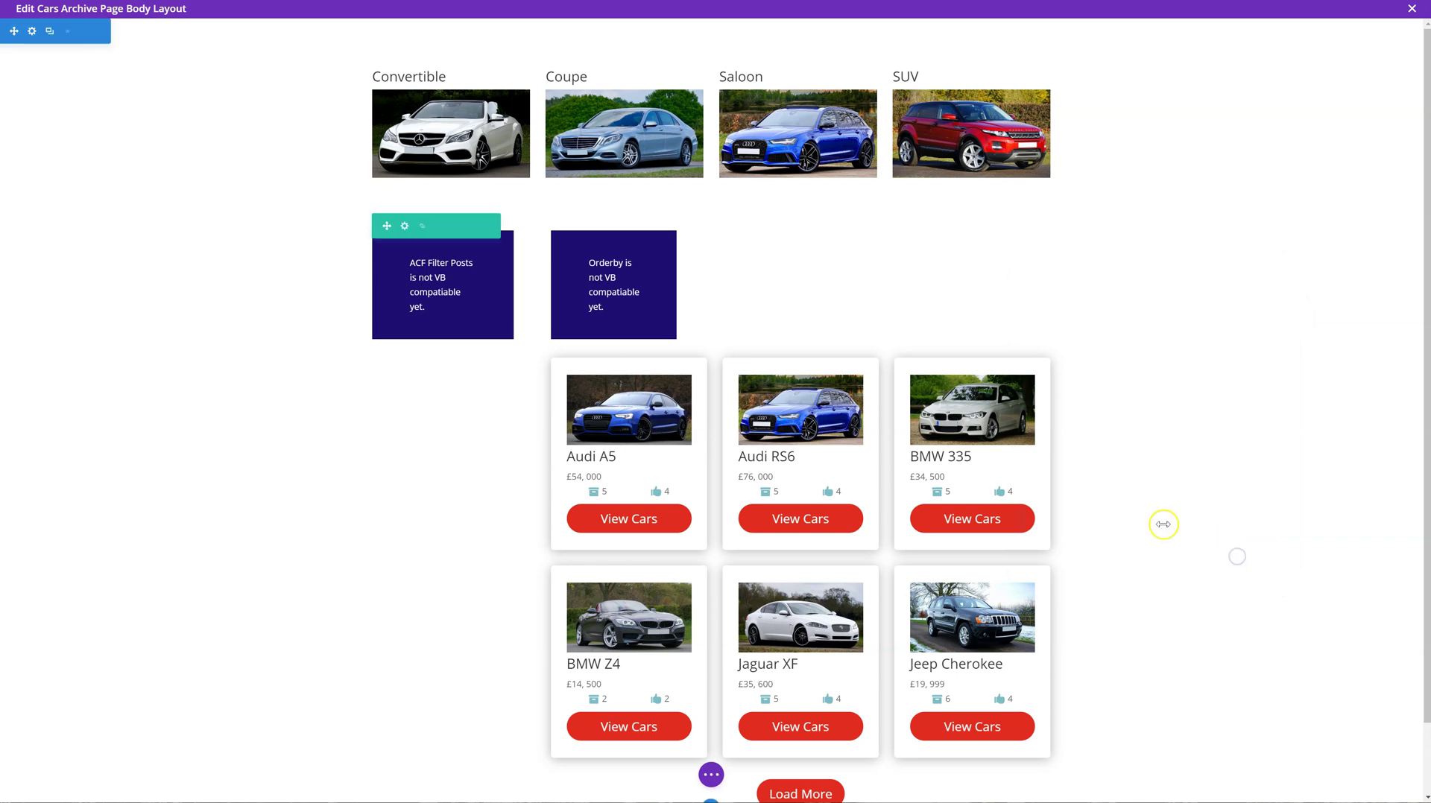
pyautogui.click(711, 775)
pyautogui.click(1386, 776)
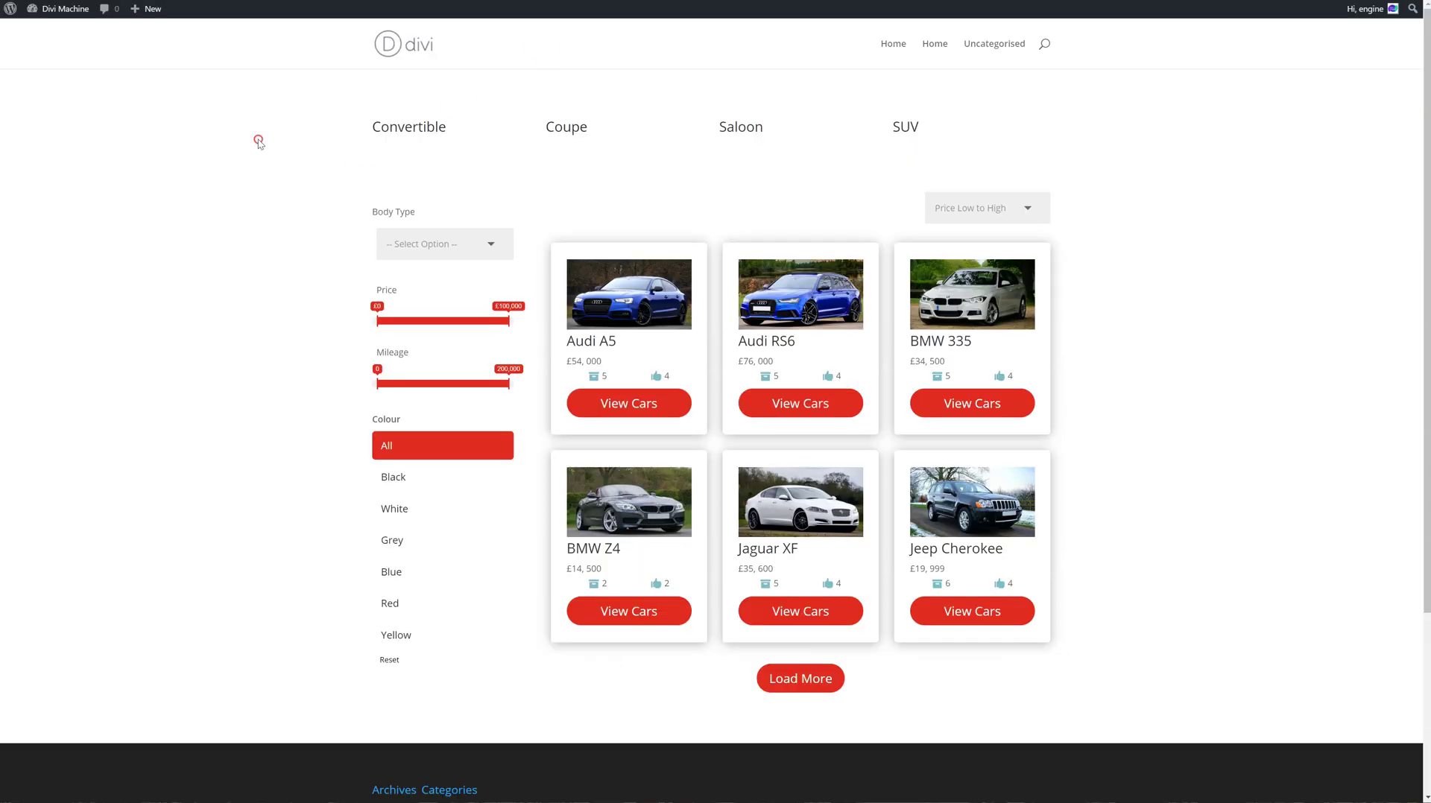
# Reload the live Cars archive to see the category photos above the listings.
pyautogui.rightClick(258, 141)
pyautogui.click(293, 179)
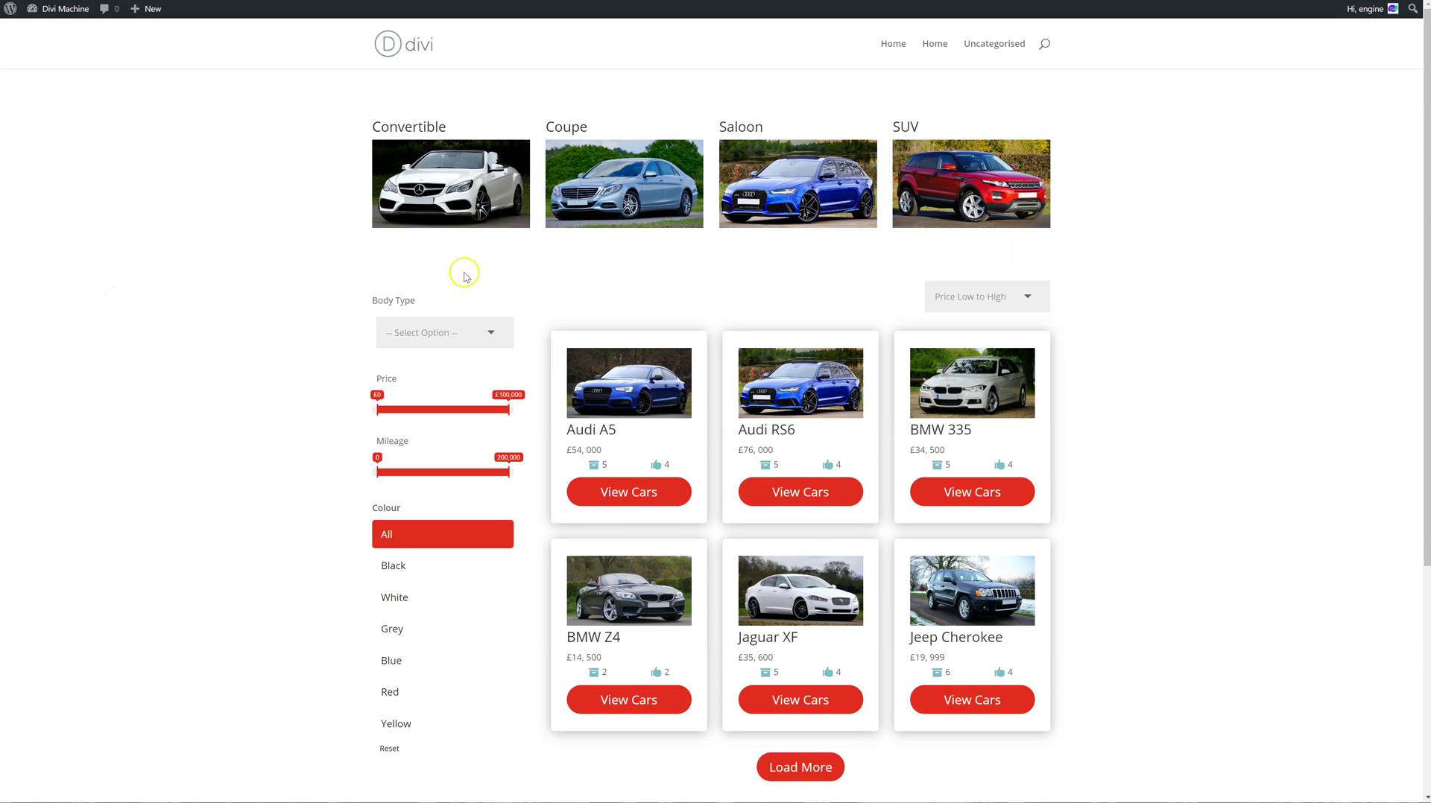
pyautogui.click(962, 167)
# Open a new Chrome window and move it aside, leaving the Coupe category edit page in view.
pyautogui.hotkey('ctrl', 'n')
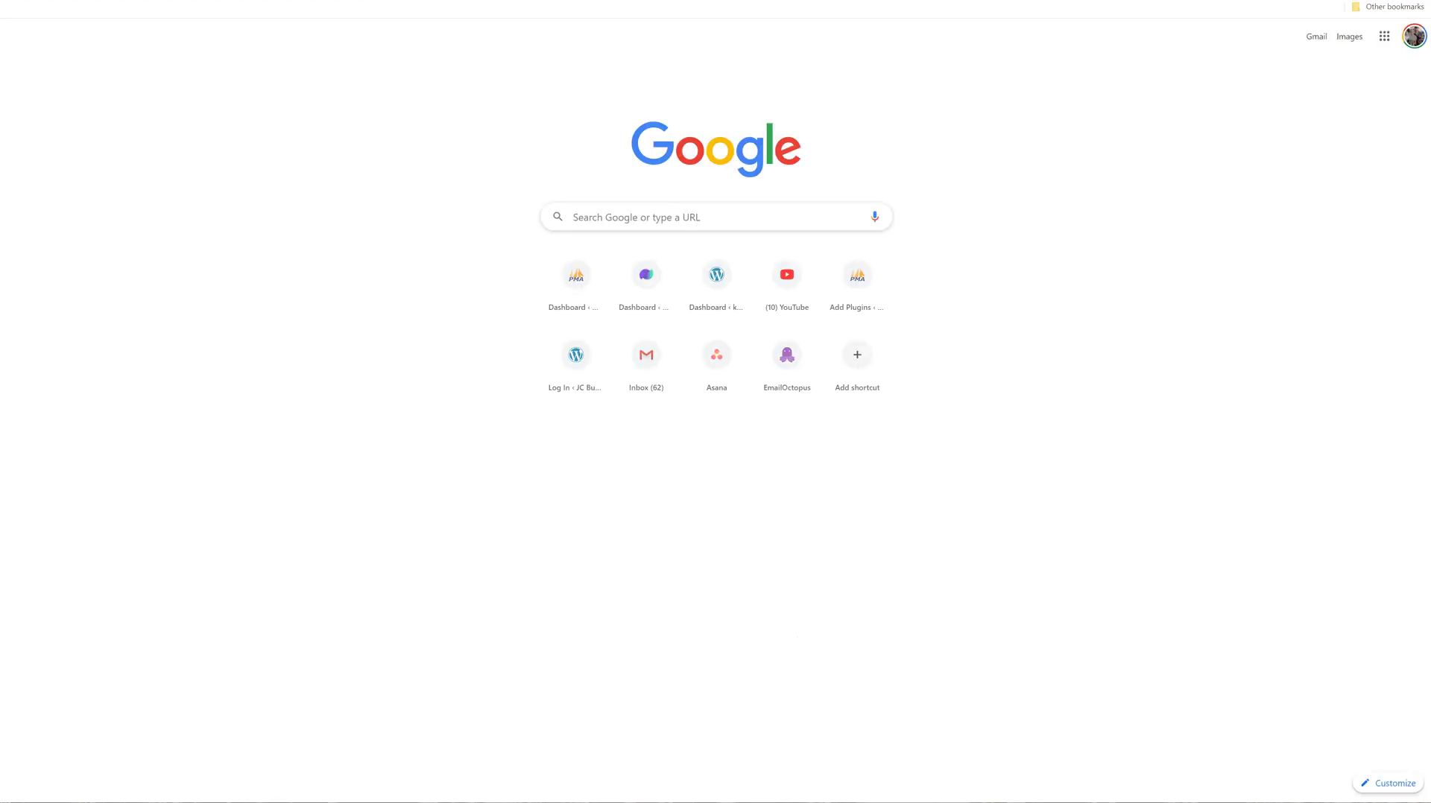
pyautogui.moveTo(1280, 77); pyautogui.dragTo(1430, 82)
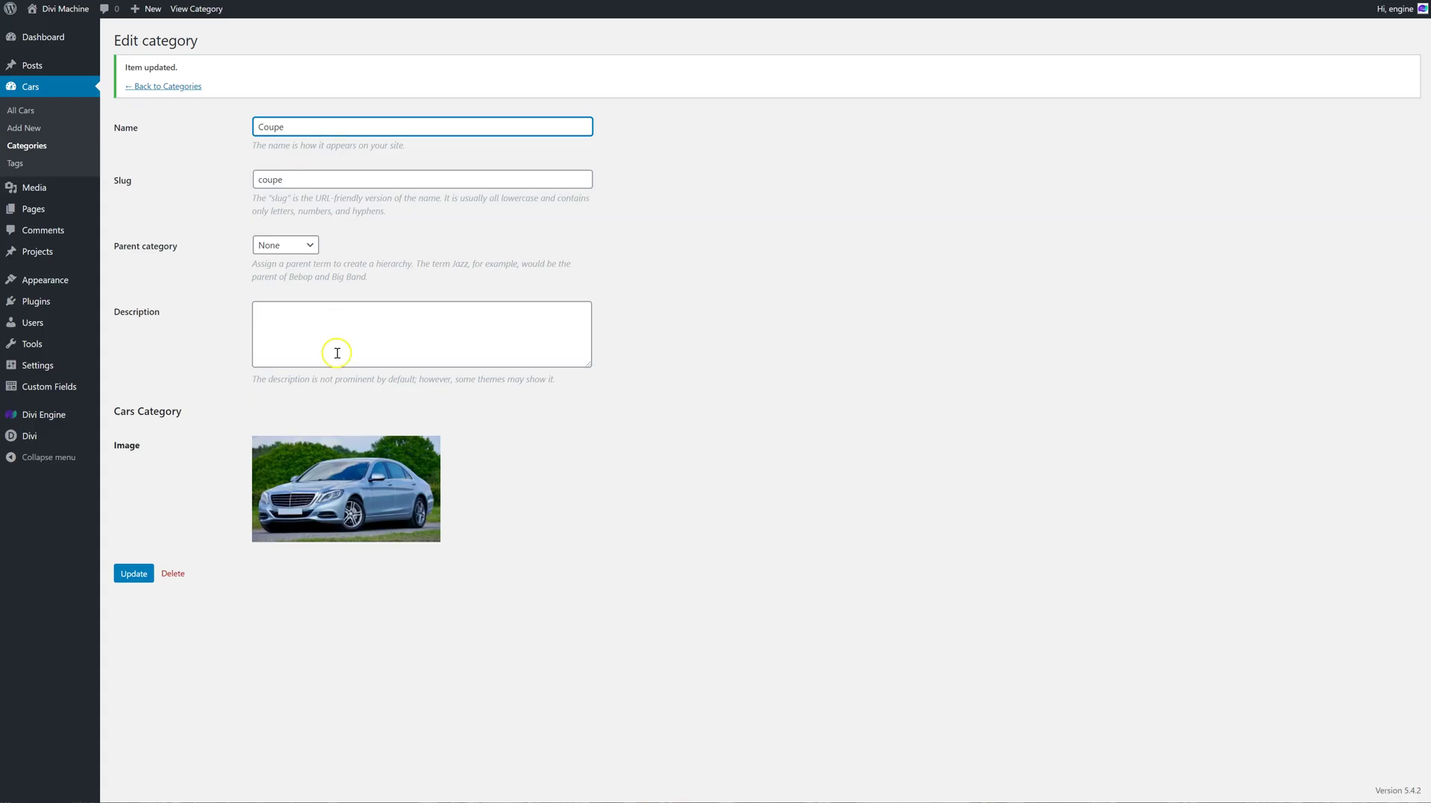
# Open the SUV category's edit page under Cars > Categories.
pyautogui.click(60, 88)
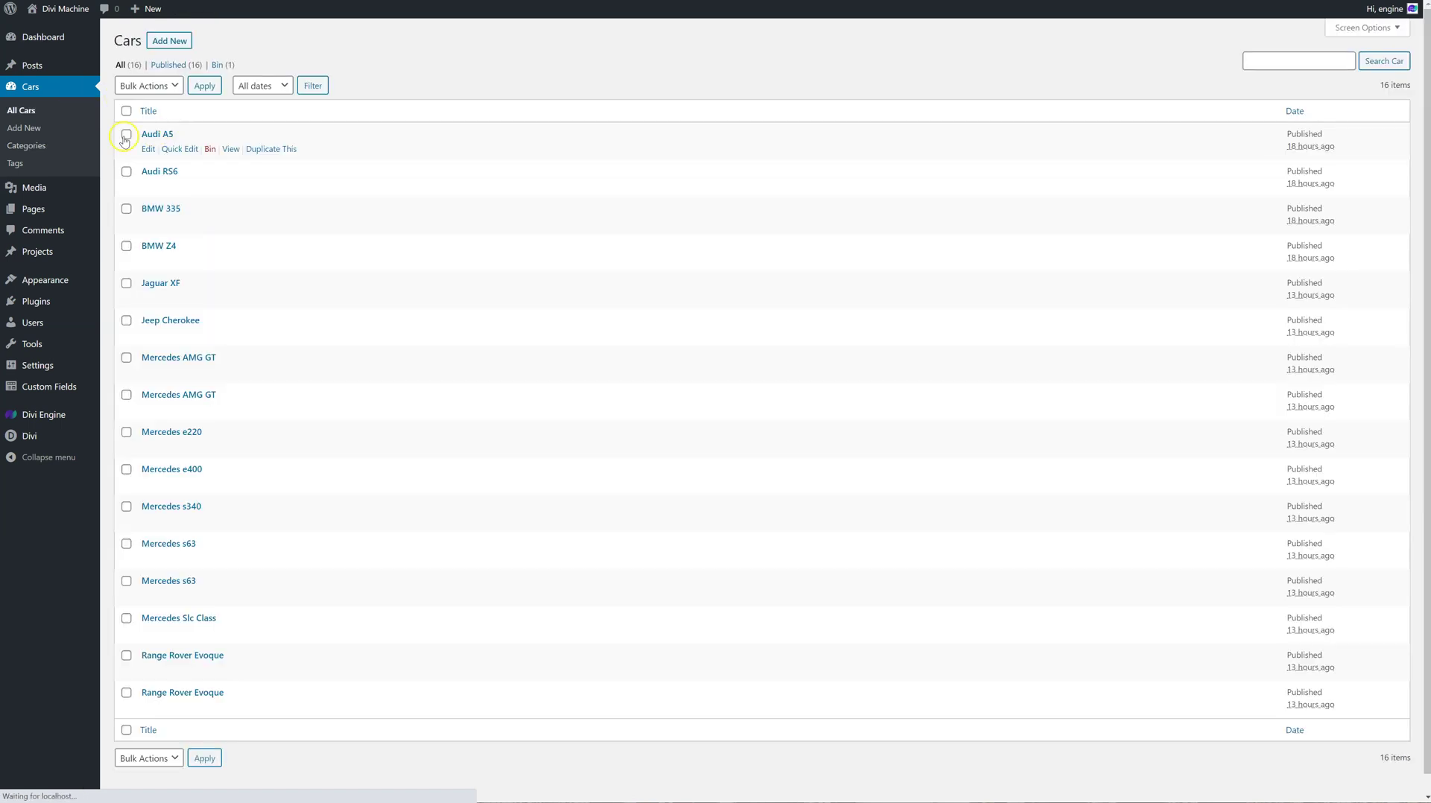
pyautogui.click(52, 145)
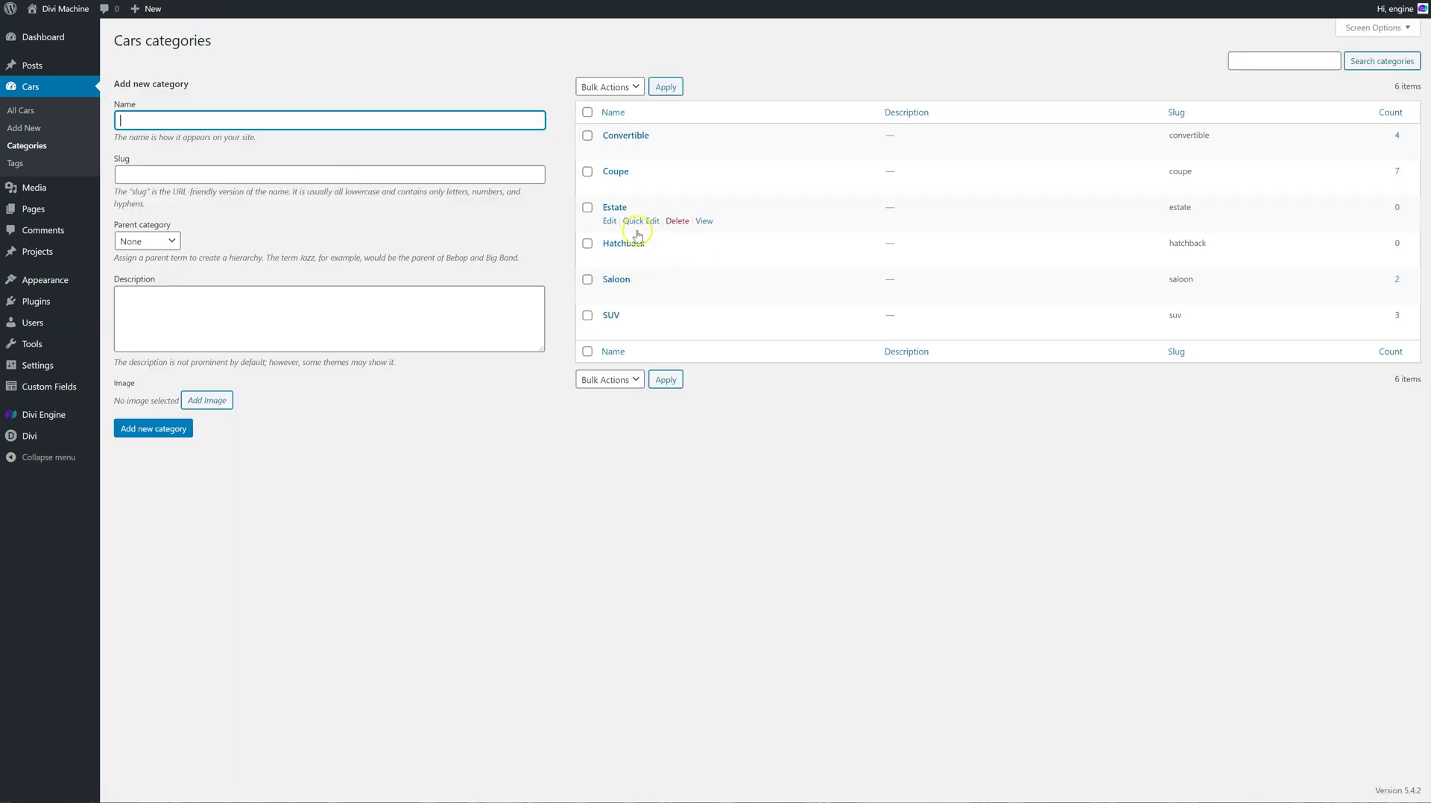
pyautogui.click(615, 315)
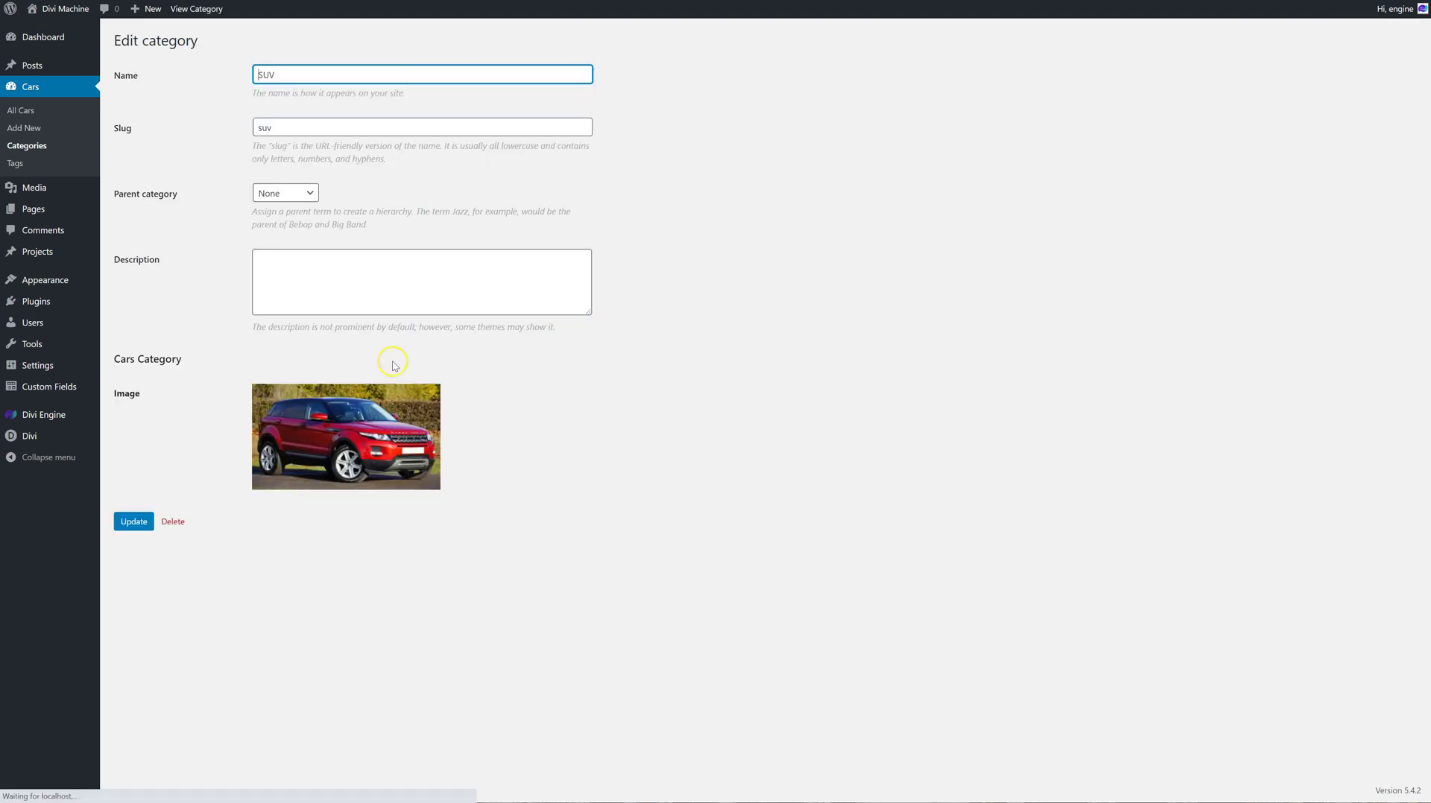
# Swap the SUV image for an uploaded jeep.png icon, save, and return to the live archive.
pyautogui.click(430, 395)
pyautogui.click(351, 395)
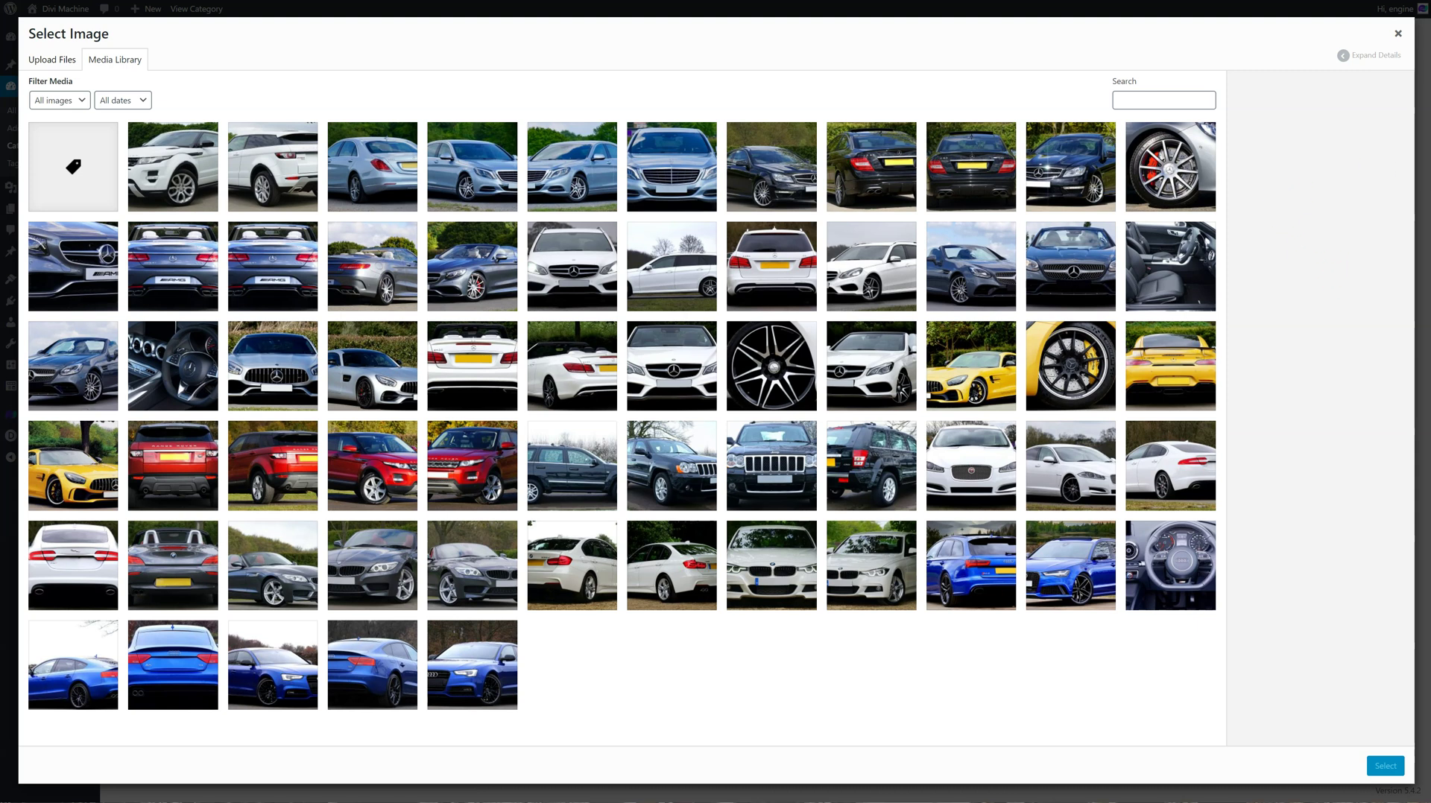
pyautogui.moveTo(1320, 410); pyautogui.dragTo(792, 287)
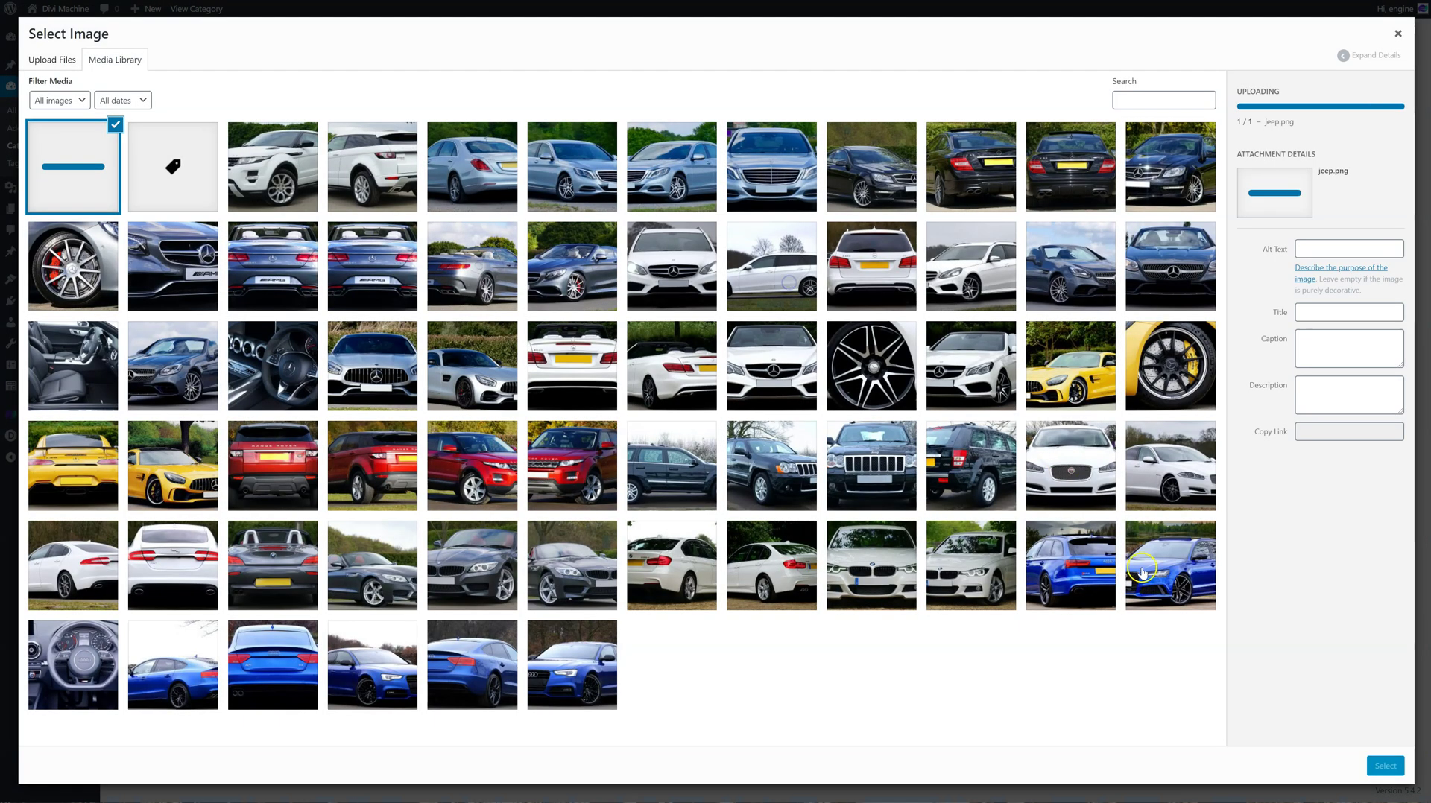
pyautogui.click(1388, 765)
pyautogui.click(144, 607)
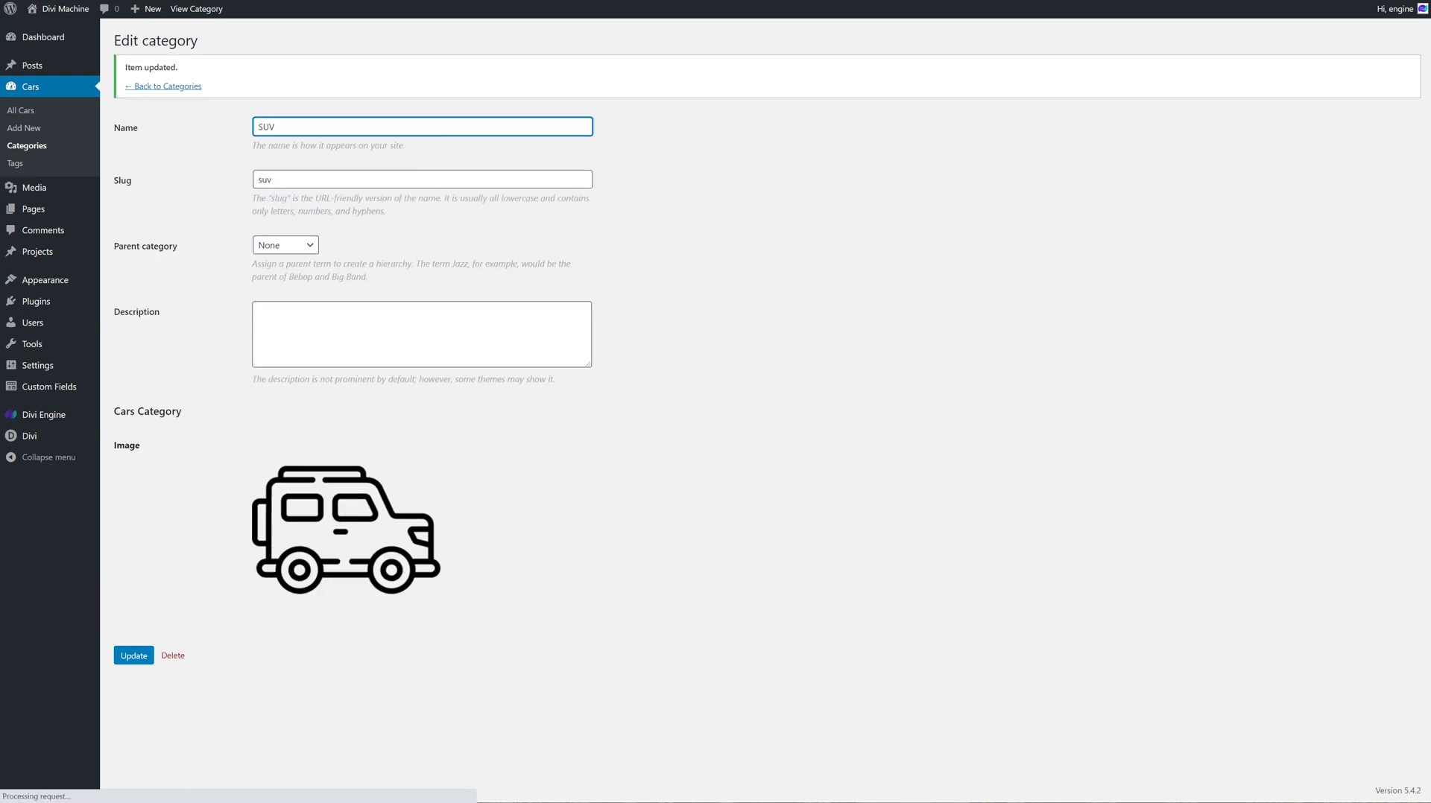
pyautogui.hotkey('ctrl', 'Tab')
pyautogui.rightClick(221, 114)
# Reload the archive showing SUV's jeep icon, then follow the SUV icon to its listing page.
pyautogui.click(255, 154)
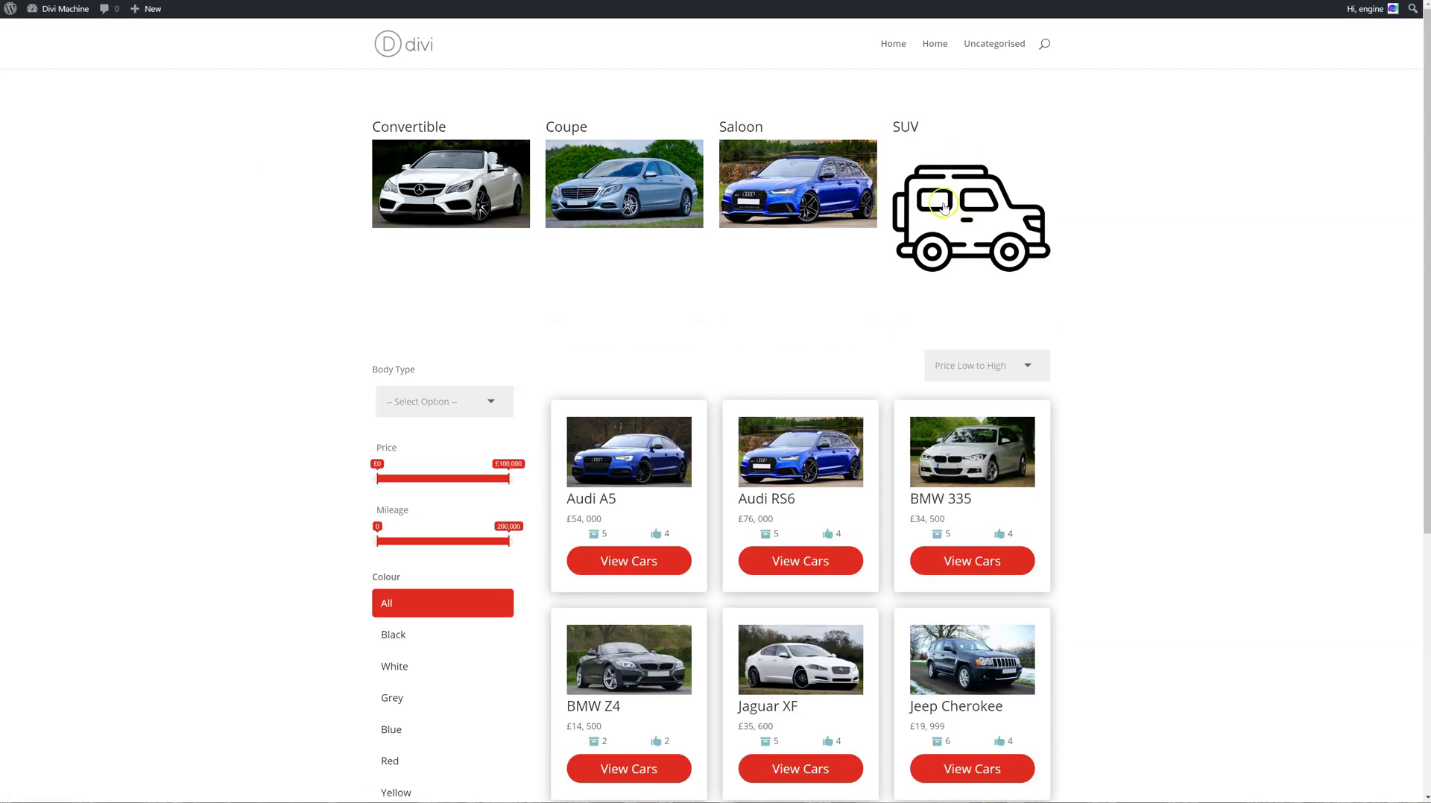
pyautogui.rightClick(968, 194)
pyautogui.click(1016, 446)
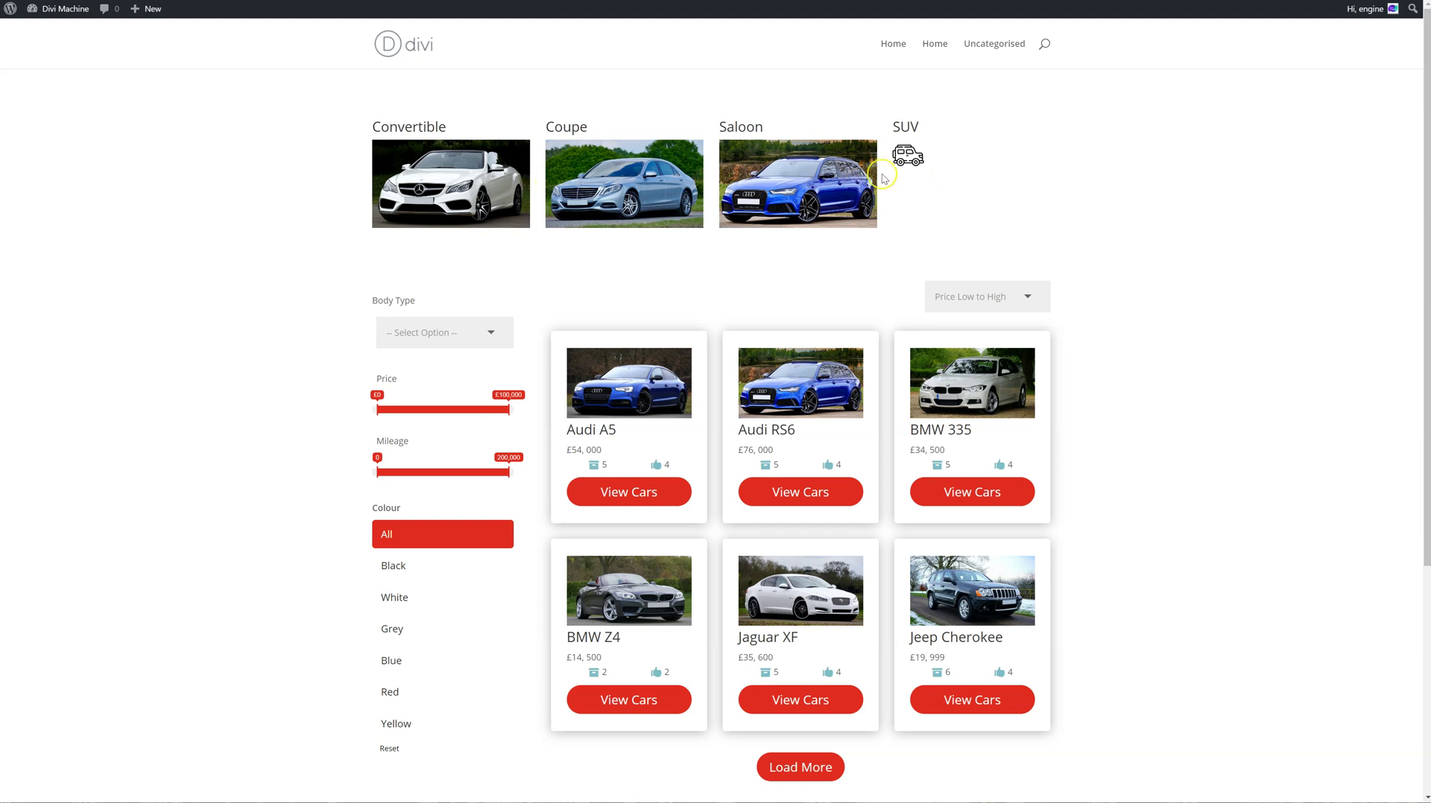
pyautogui.click(909, 155)
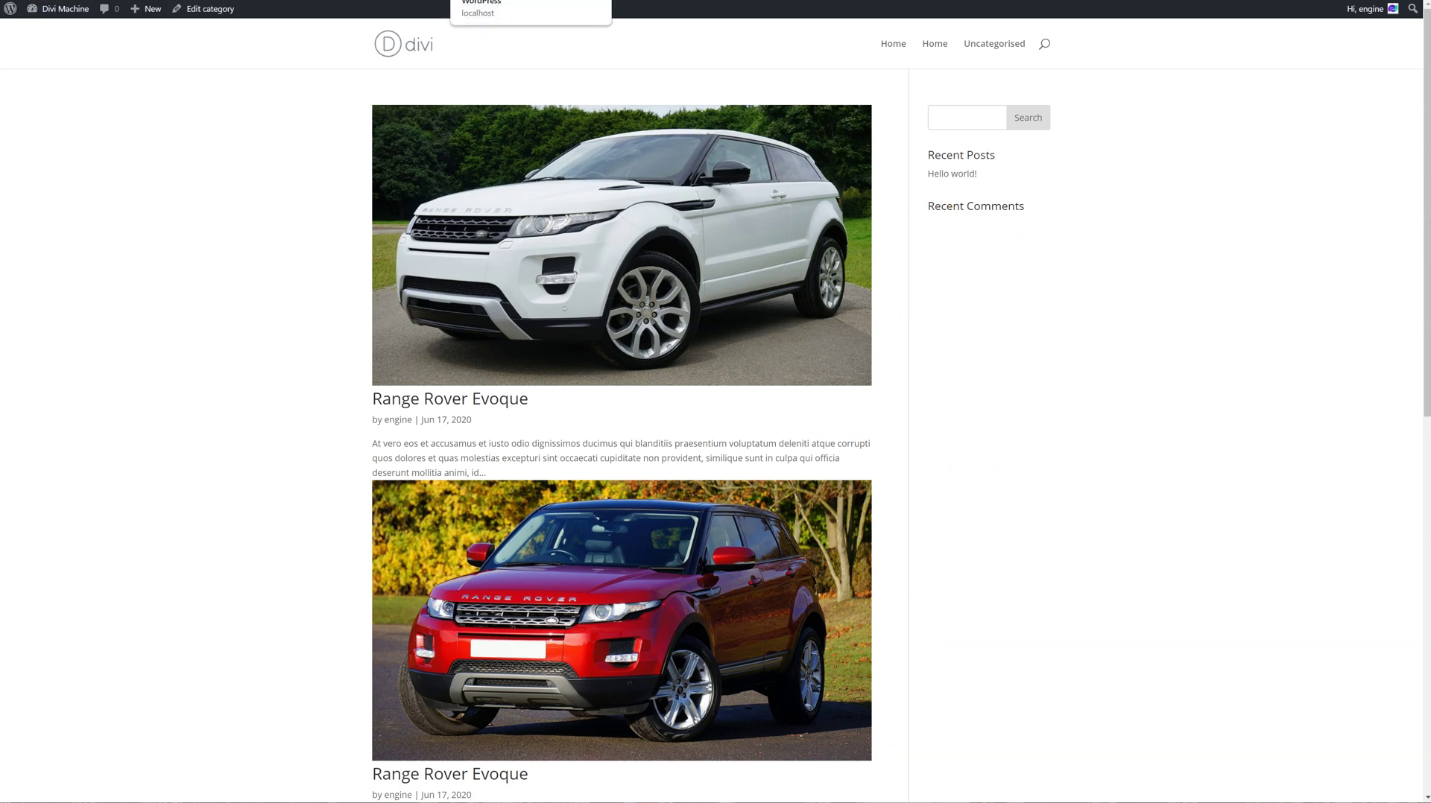
# Check the builder tab, then go to the site's home page and run a car search.
pyautogui.click(522, 1)
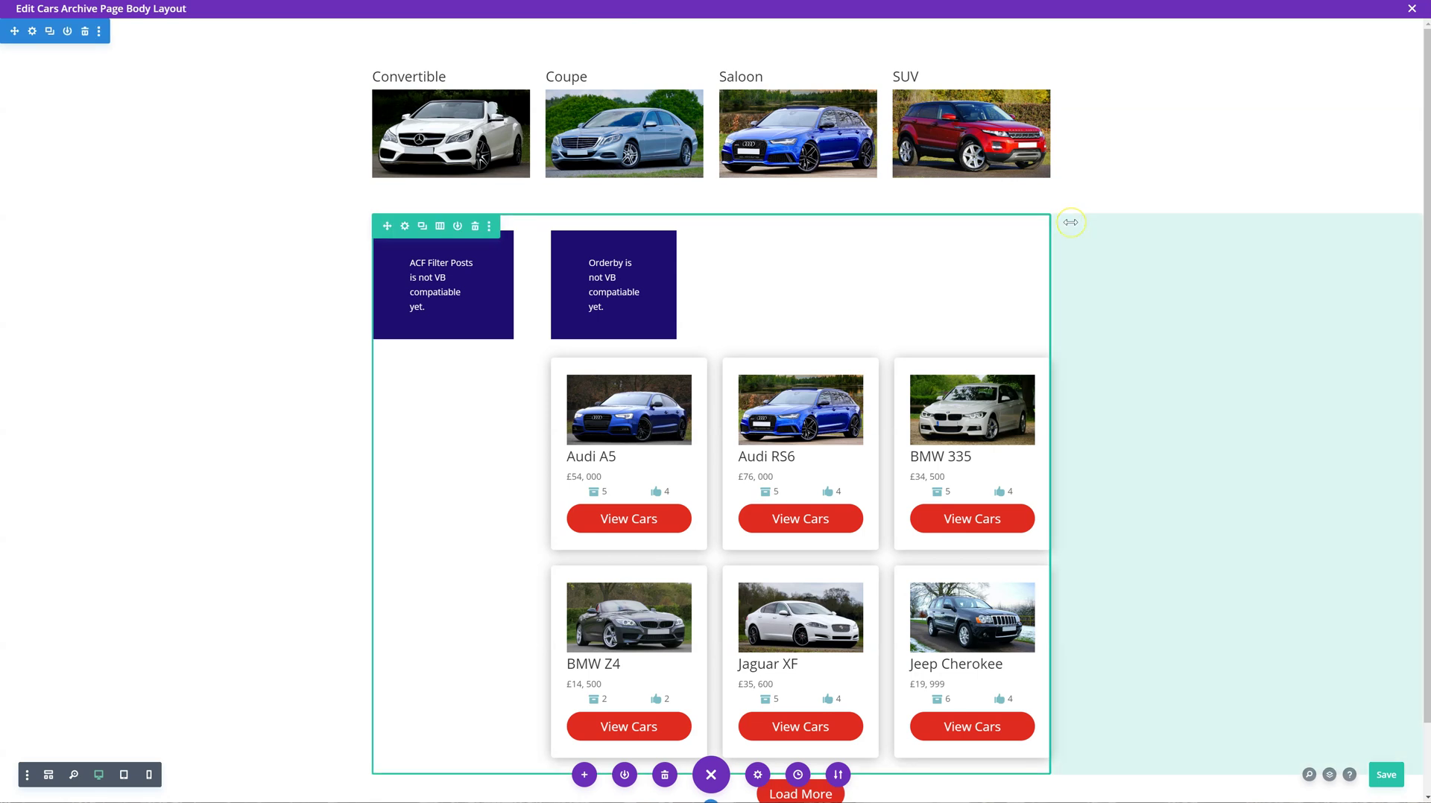
pyautogui.hotkey('ctrl', 'Tab')
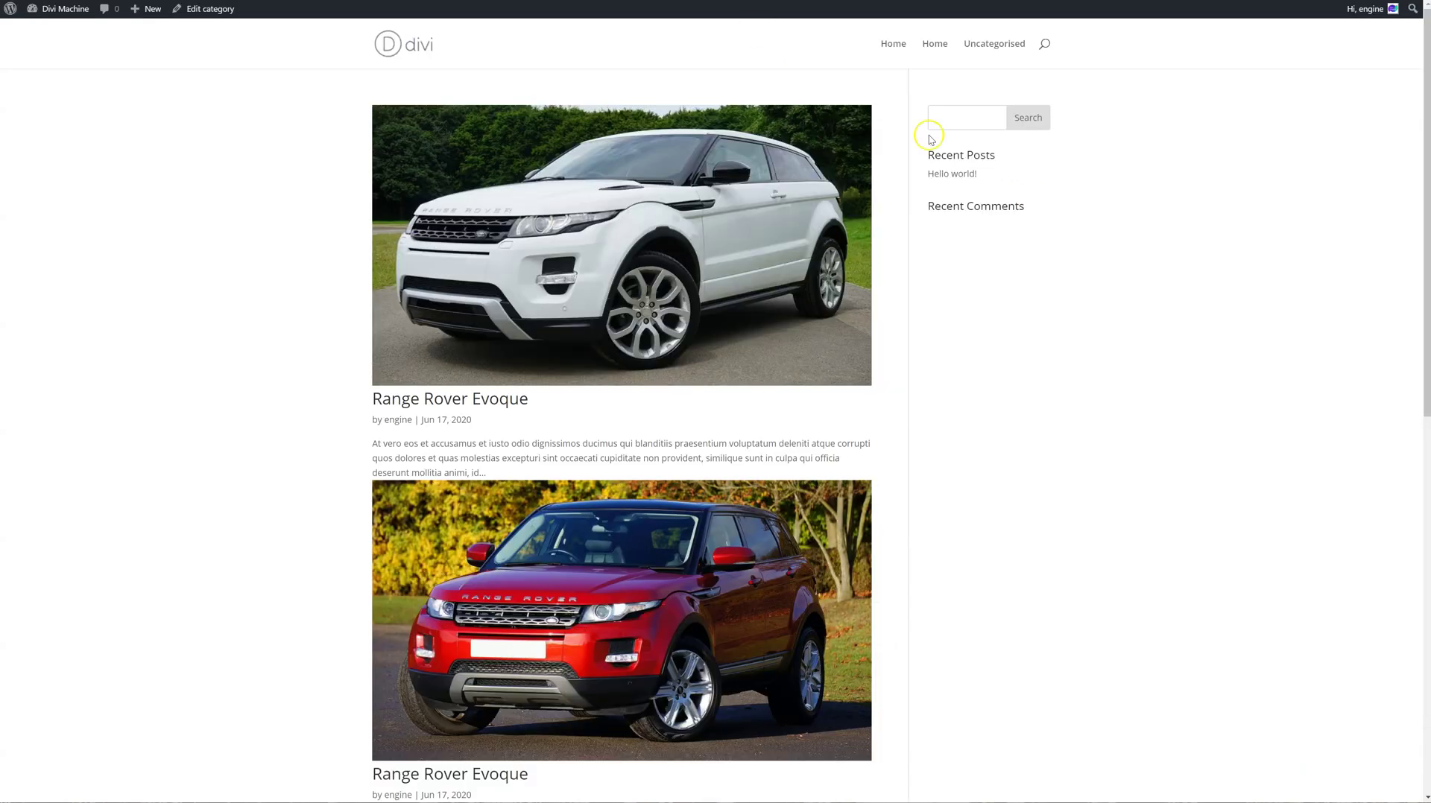
pyautogui.click(944, 47)
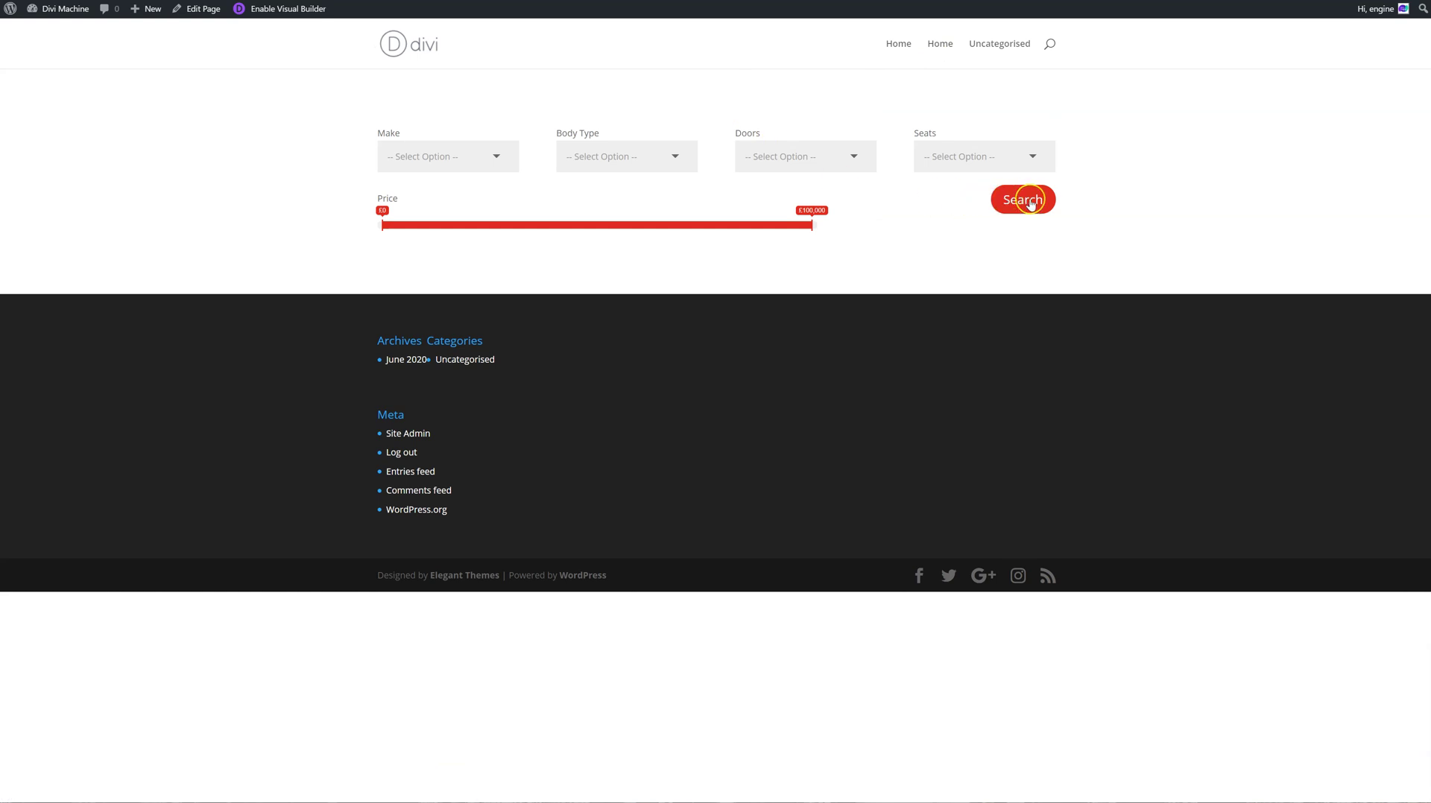
pyautogui.click(1031, 203)
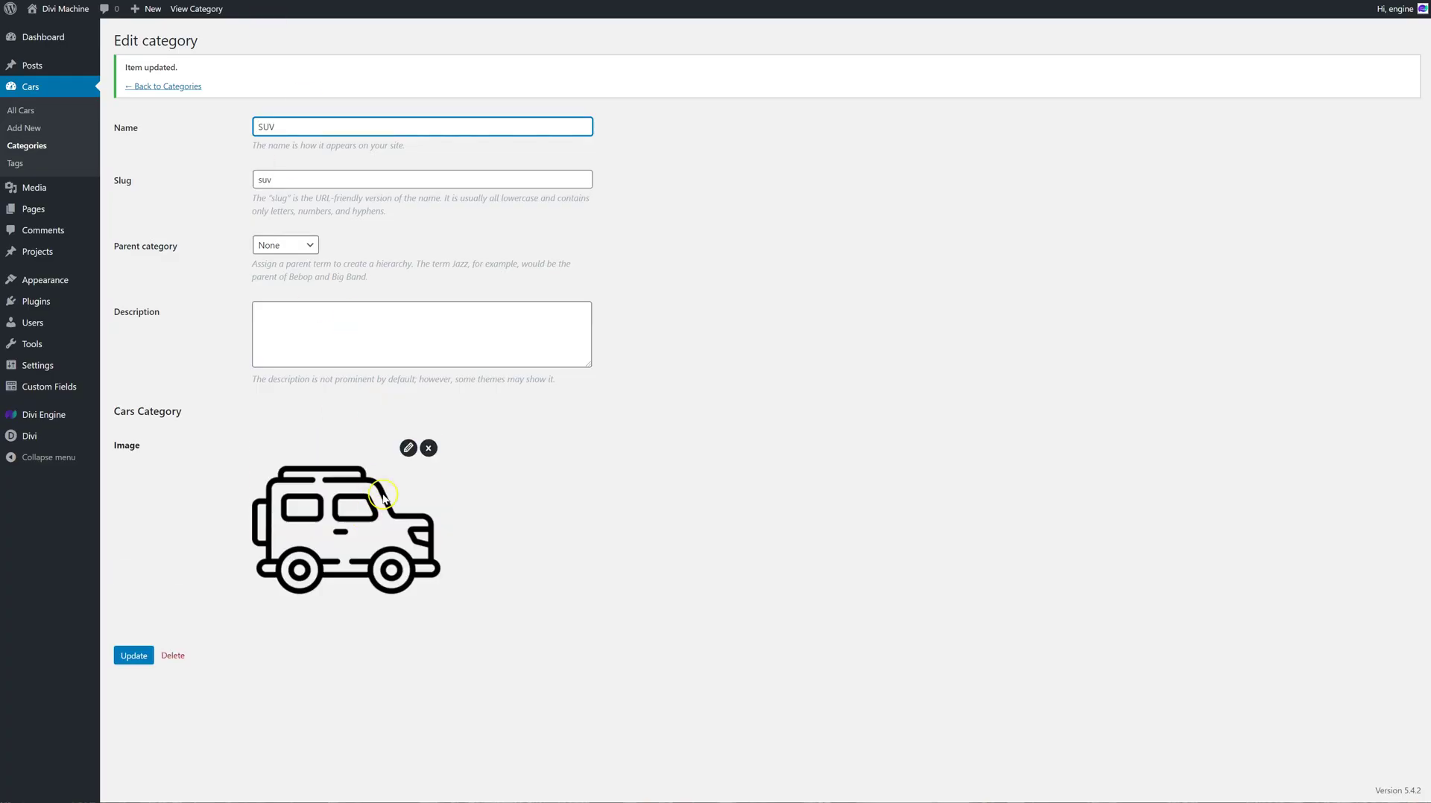
# Replace SUV's jeep icon with the land-rover-evo-2 photo, save, and return to the live archive.
pyautogui.click(429, 448)
pyautogui.click(354, 448)
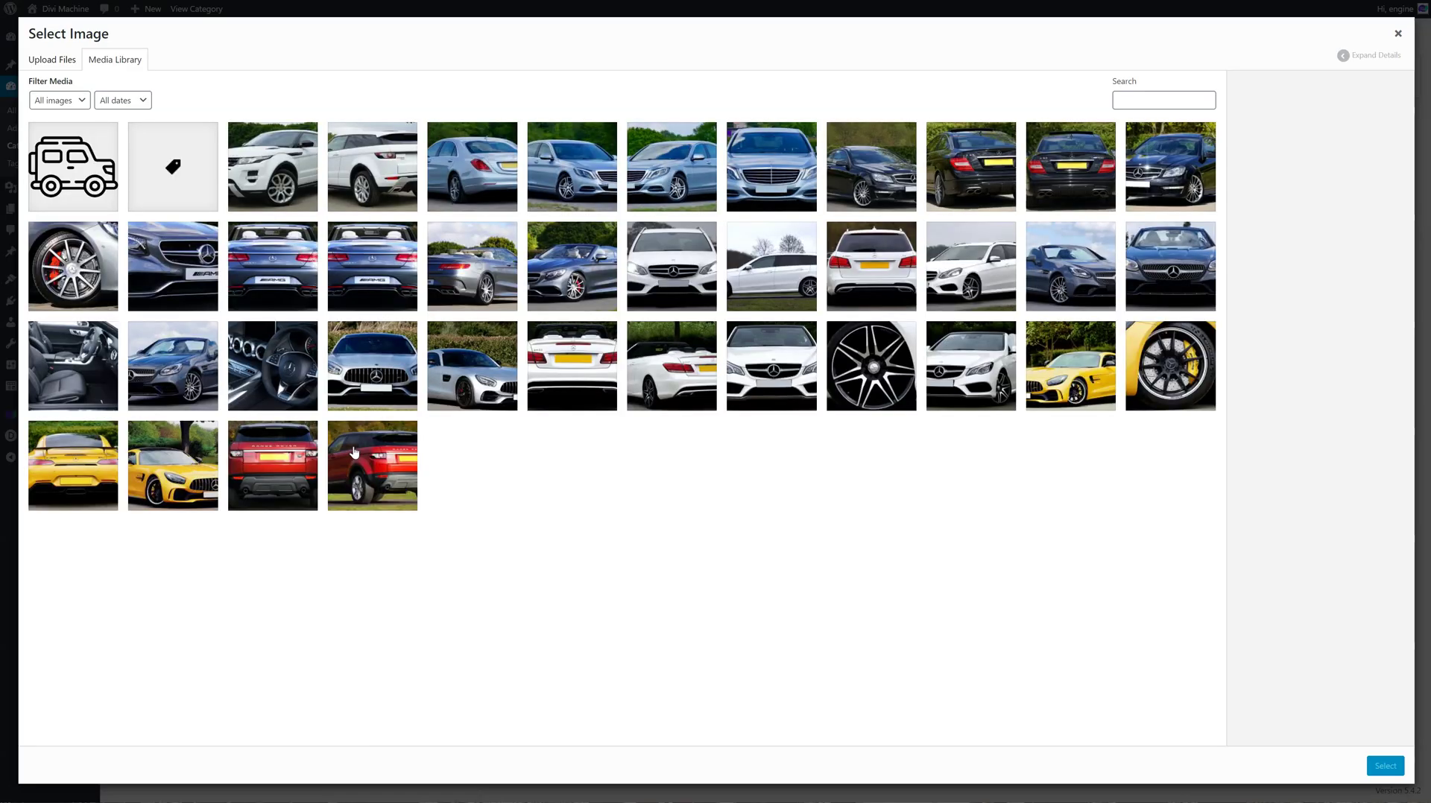
pyautogui.click(463, 459)
pyautogui.click(1393, 772)
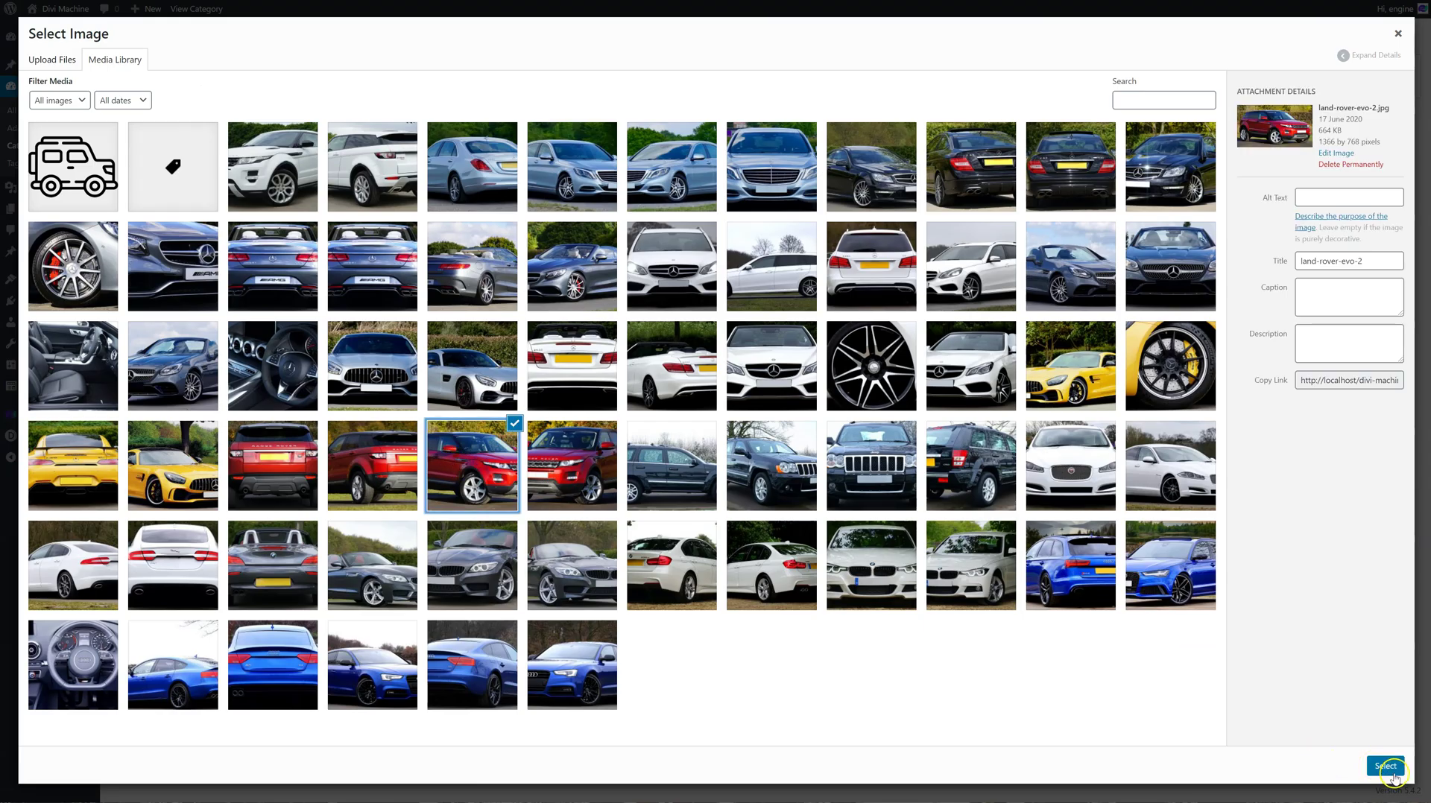
pyautogui.click(134, 573)
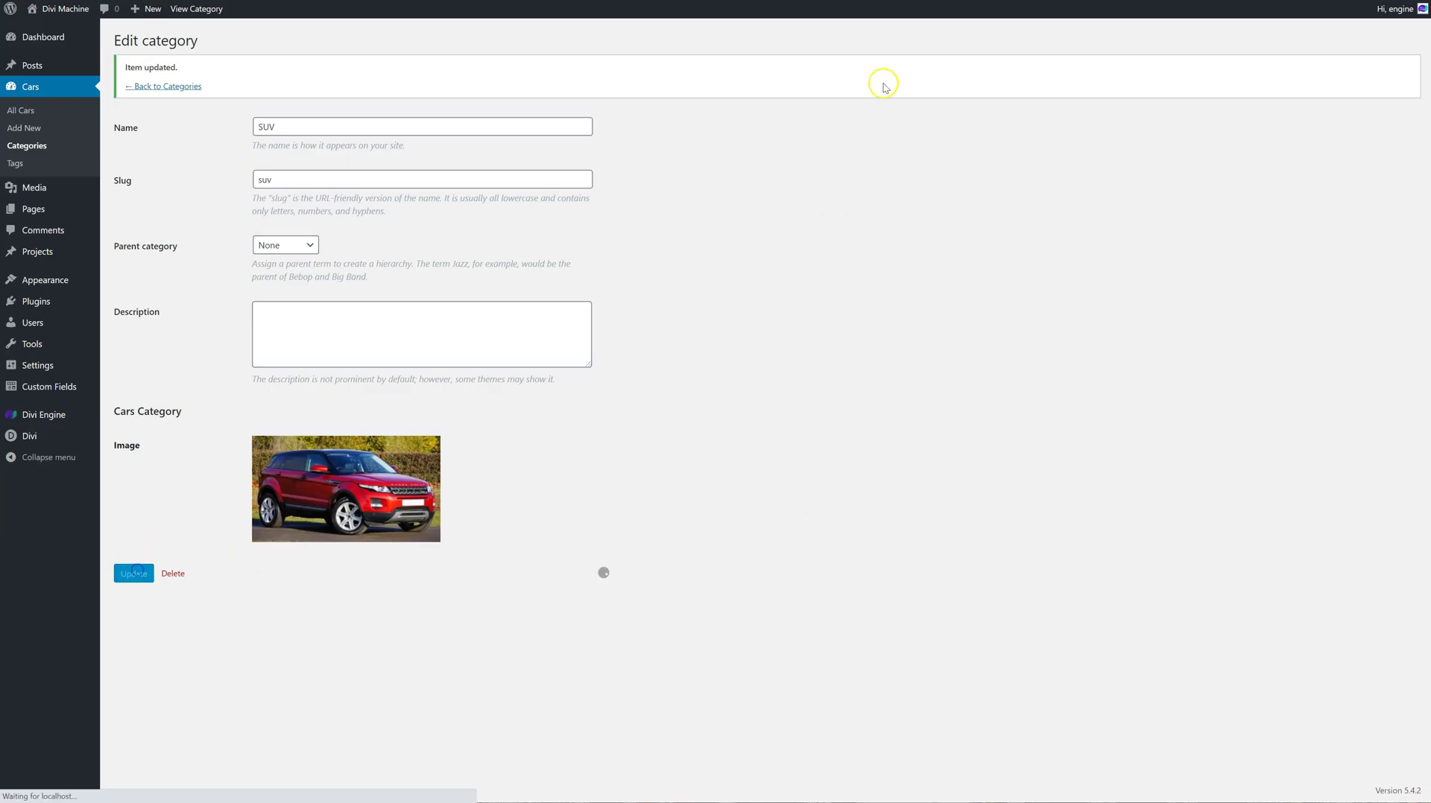
pyautogui.hotkey('ctrl', 'Tab')
# Reload the live Cars archive so SUV shows the red Range Rover photo.
pyautogui.rightClick(1173, 183)
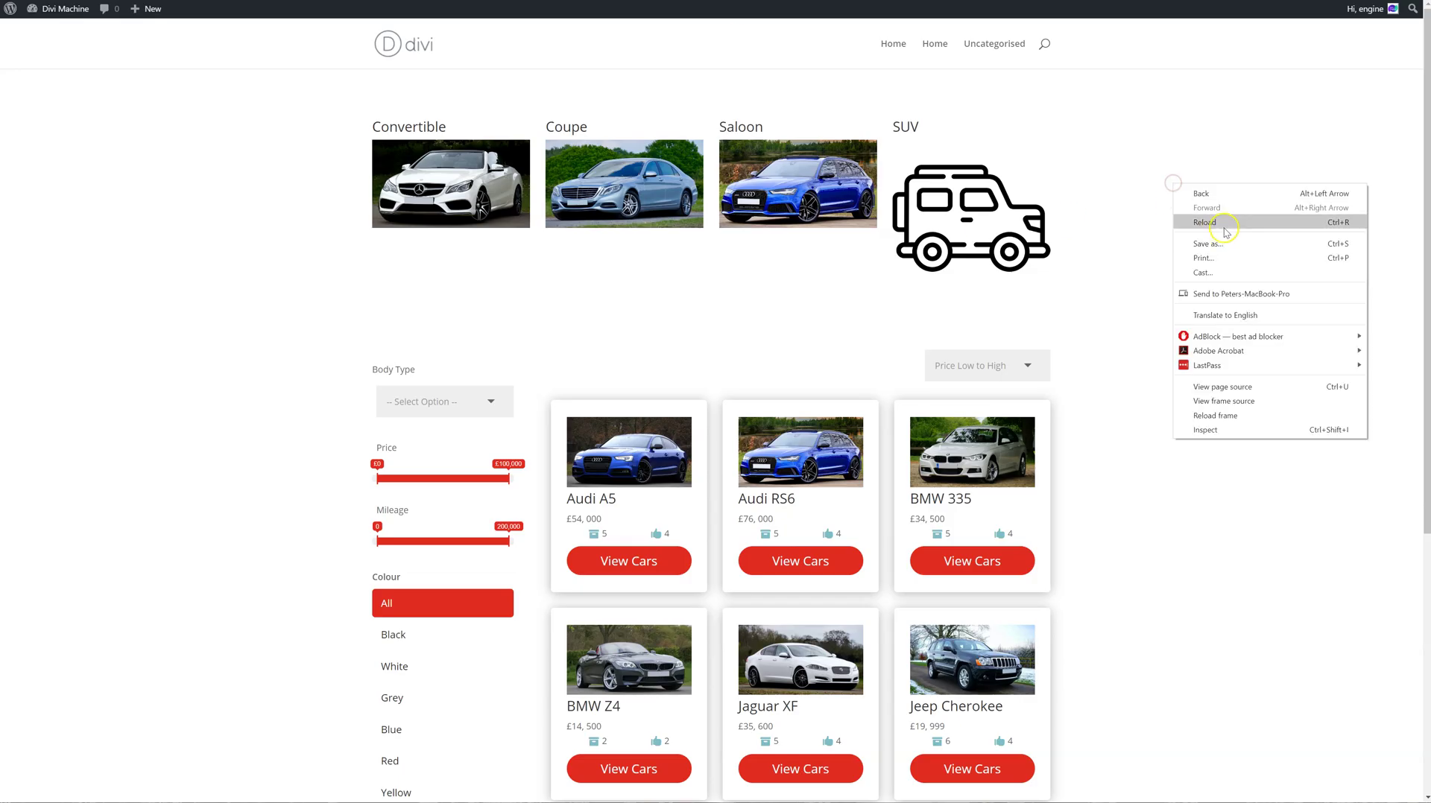
pyautogui.click(1204, 222)
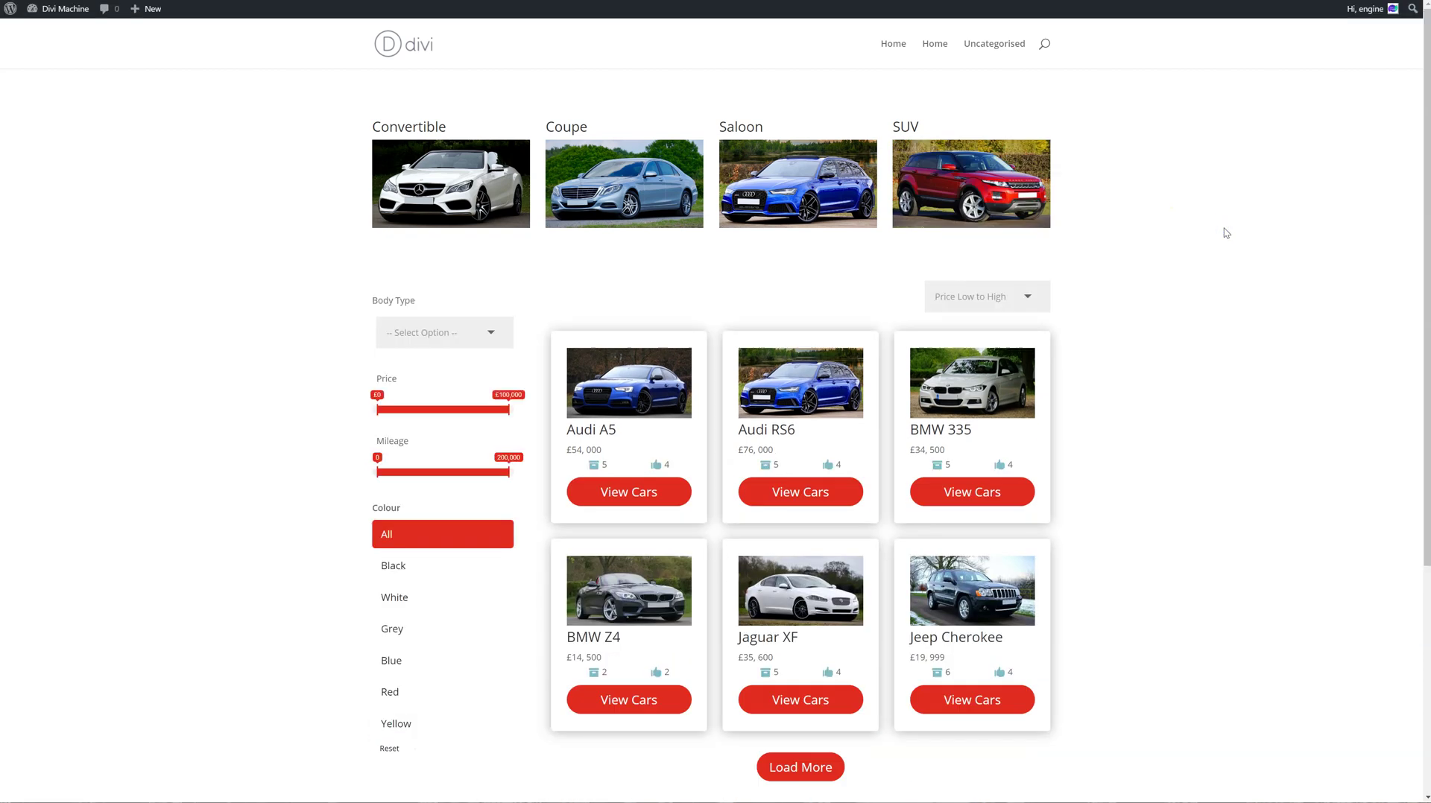